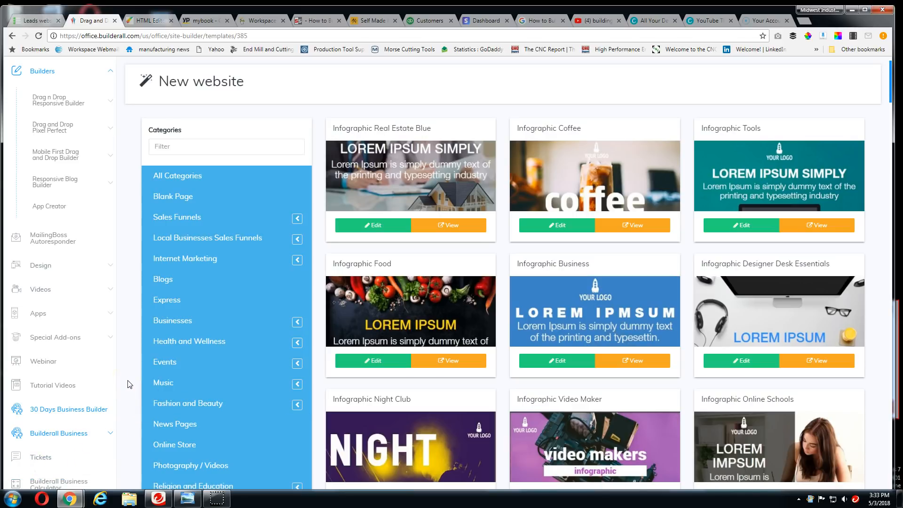
# Look through the category list and the infographic templates on the New website page
pyautogui.scroll(-3, 130, 384)
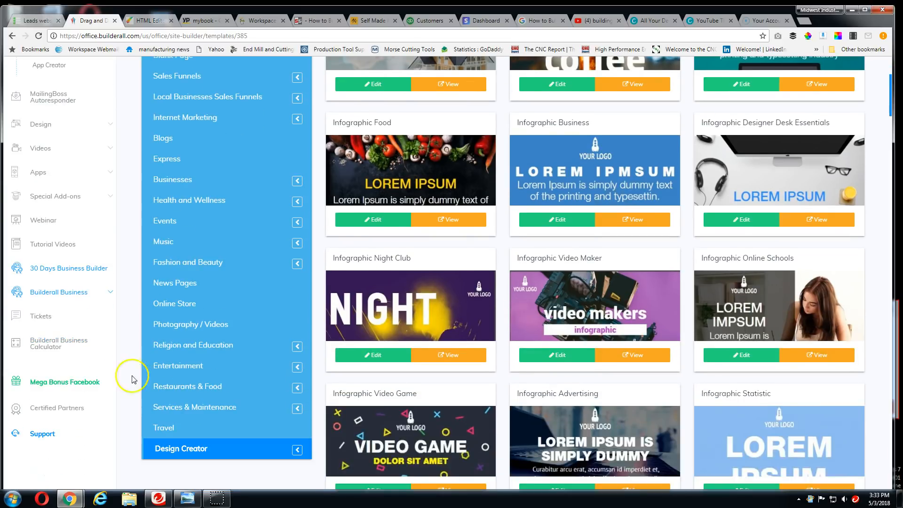
pyautogui.scroll(-3, 139, 355)
pyautogui.scroll(6, 374, 347)
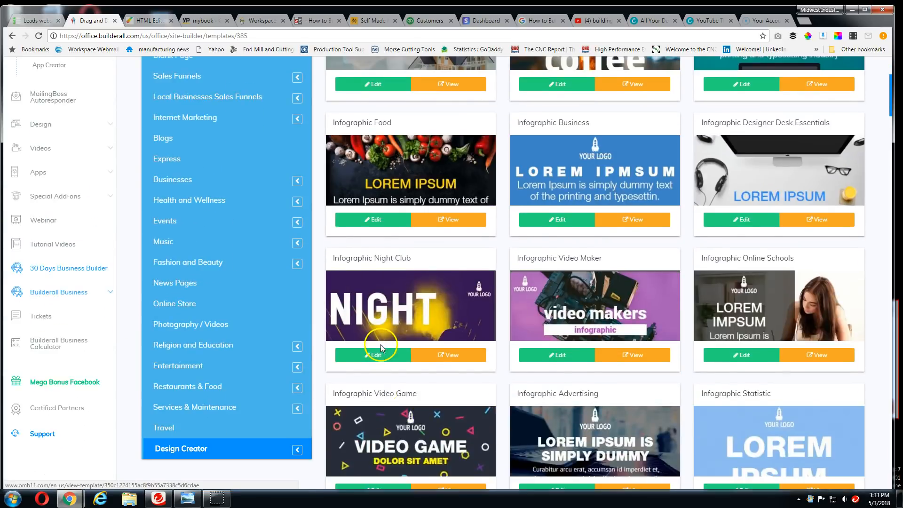
pyautogui.scroll(1, 381, 329)
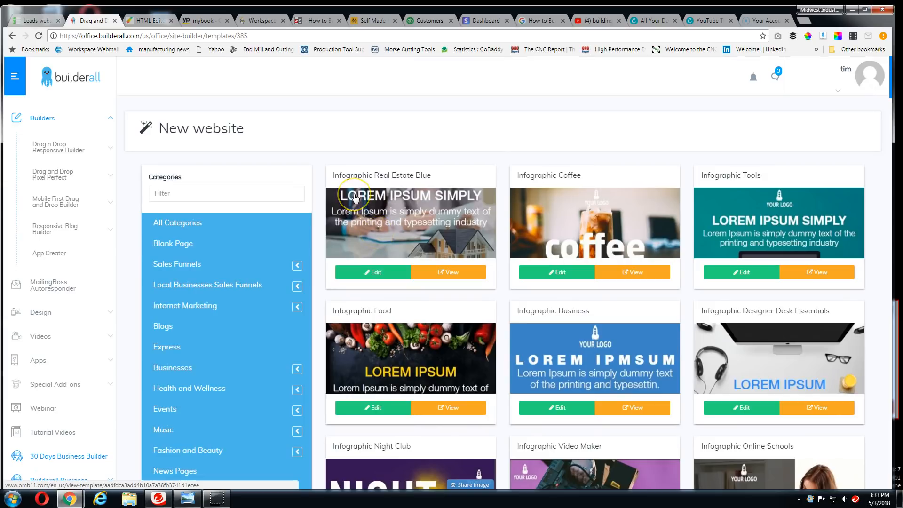
pyautogui.click(282, 192)
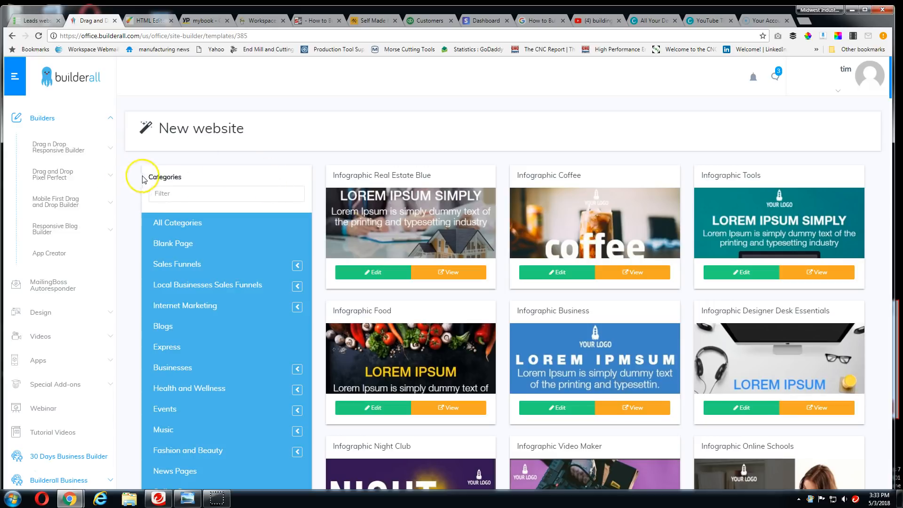
pyautogui.scroll(-3, 288, 213)
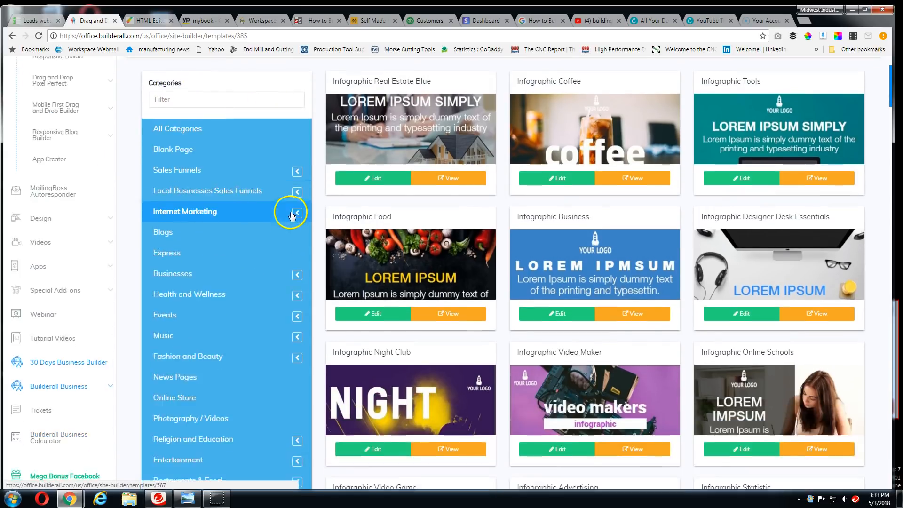
pyautogui.scroll(1, 470, 235)
pyautogui.scroll(-9, 522, 231)
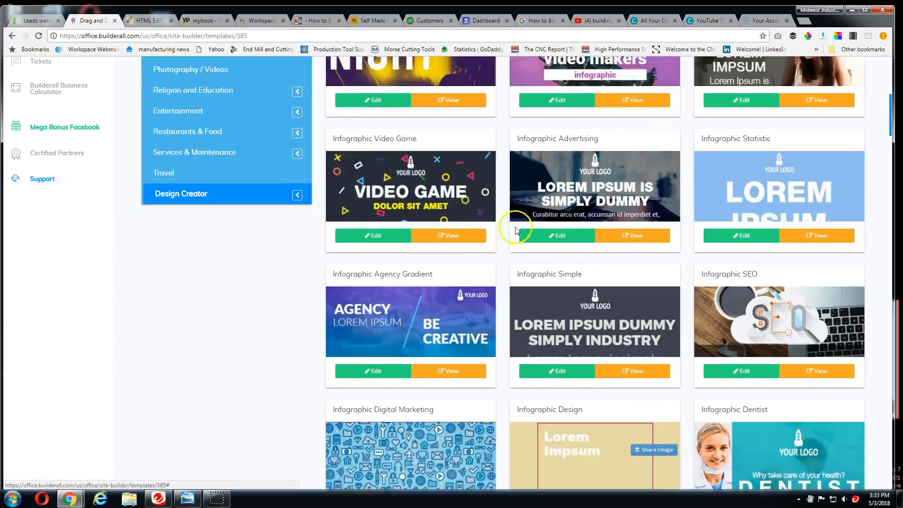
pyautogui.scroll(7, 109, 211)
pyautogui.scroll(5, 90, 210)
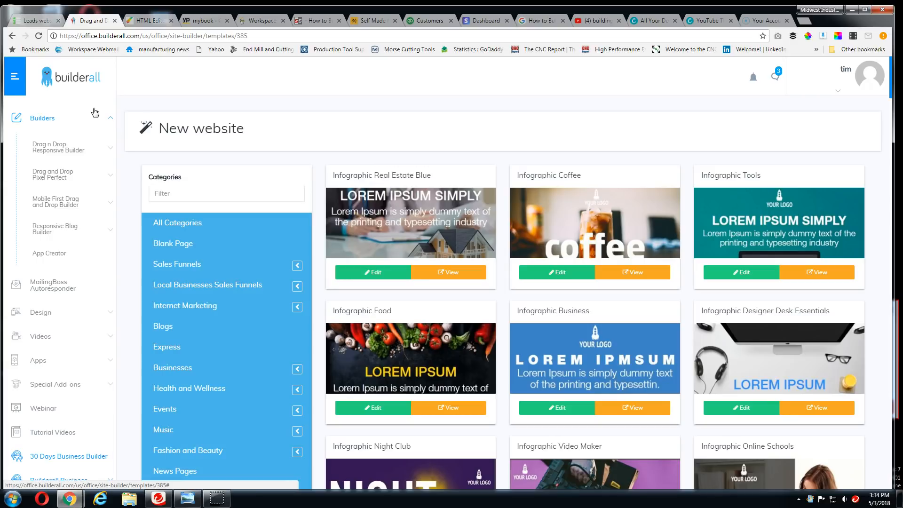
# Open the App Creator and load the first MIDWEST INDUSTRIAL SUPPLY application in the editor
pyautogui.click(56, 118)
pyautogui.click(55, 255)
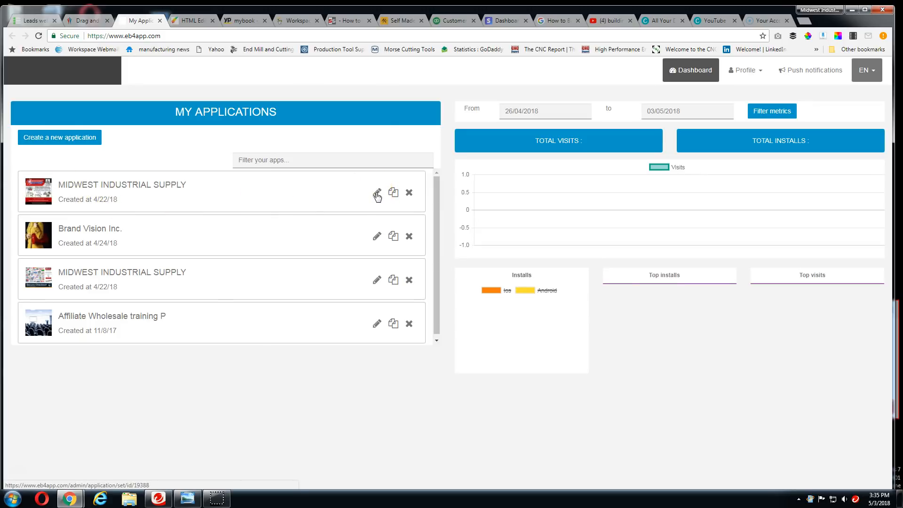
pyautogui.click(377, 197)
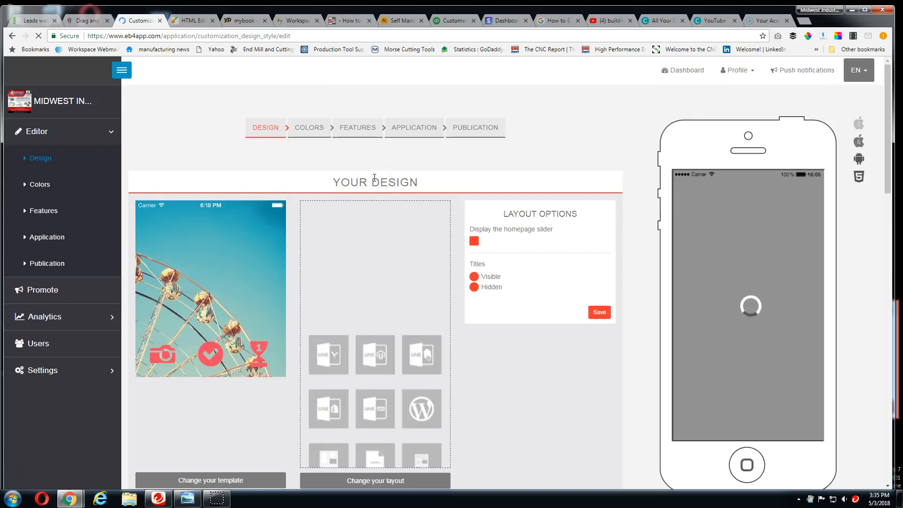
# Examine the app's home screen in the phone preview, try the Quick Quote option on its Quote page, and return to the home screen
pyautogui.scroll(-1, 265, 234)
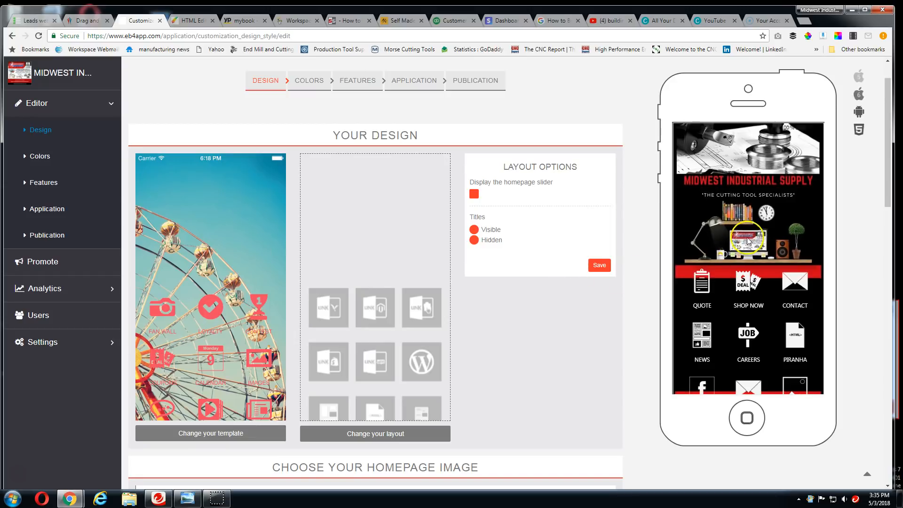
pyautogui.scroll(-1, 739, 219)
pyautogui.scroll(2, 740, 208)
pyautogui.scroll(-1, 759, 354)
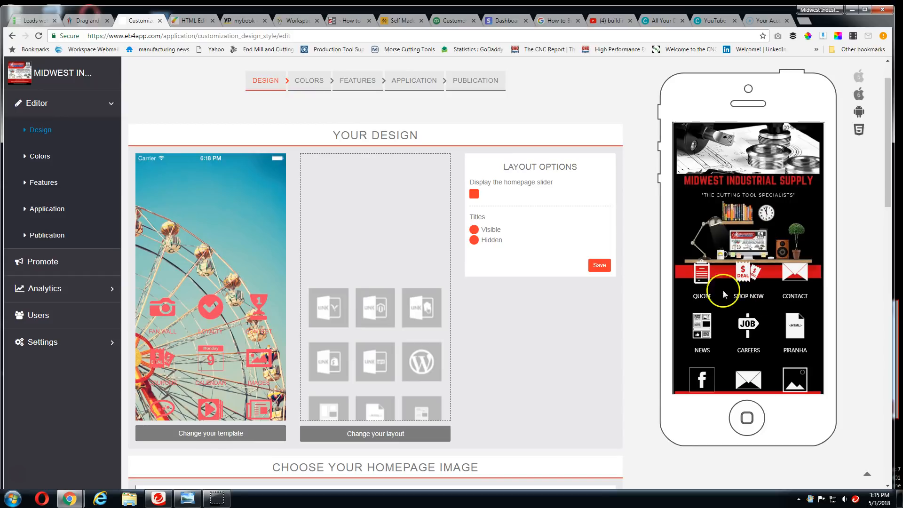
pyautogui.click(705, 279)
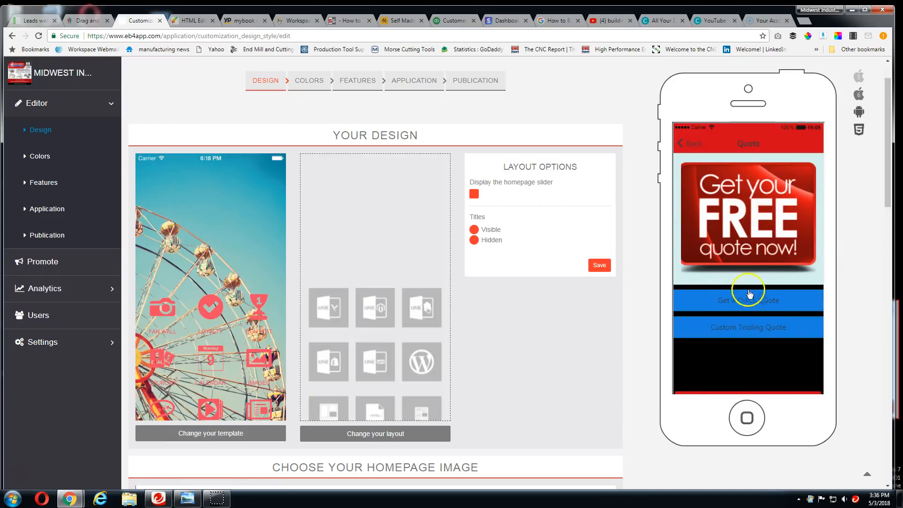
pyautogui.click(742, 302)
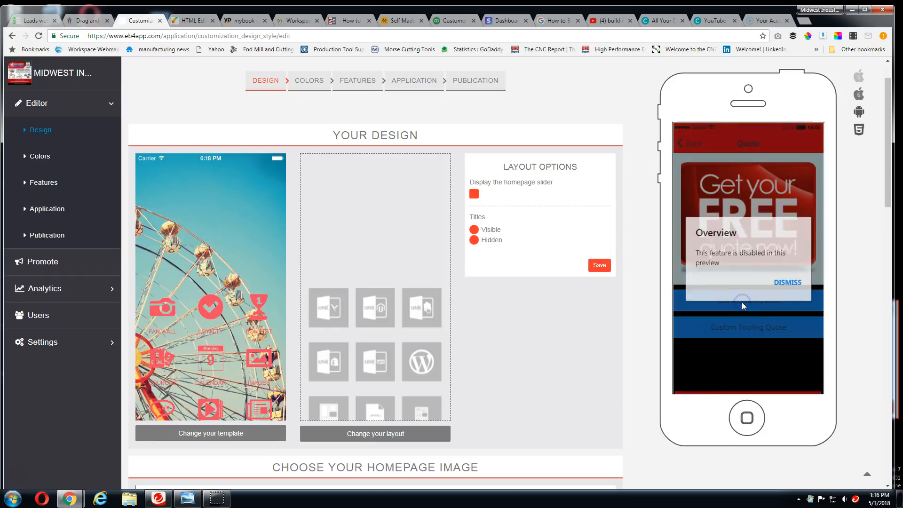
pyautogui.click(803, 228)
pyautogui.click(685, 143)
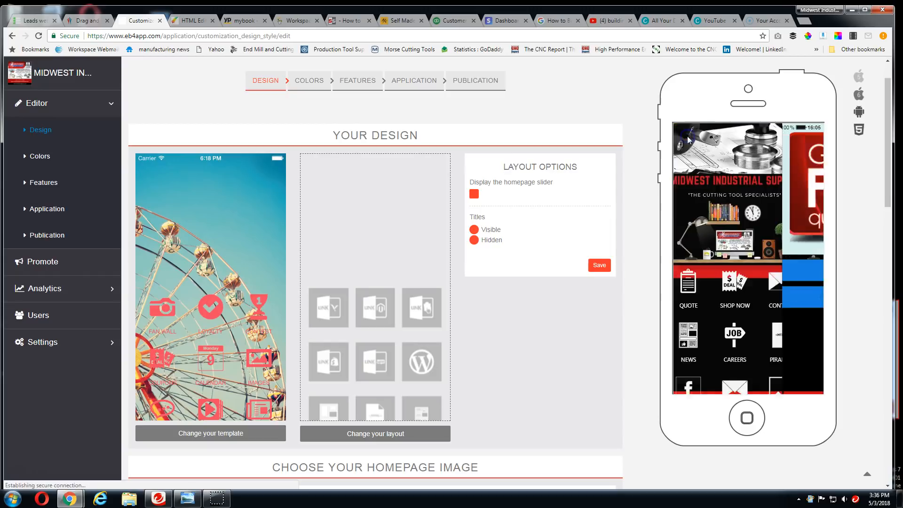
pyautogui.scroll(-1, 754, 301)
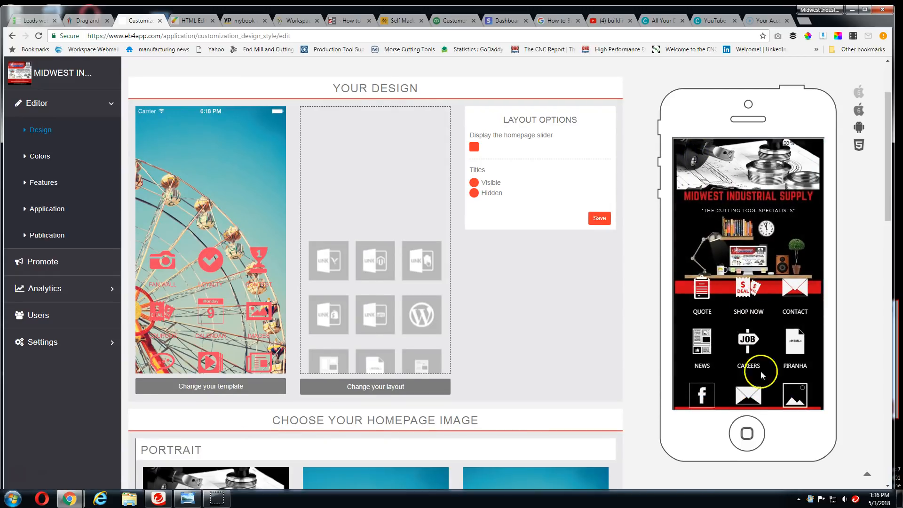
pyautogui.scroll(2, 743, 312)
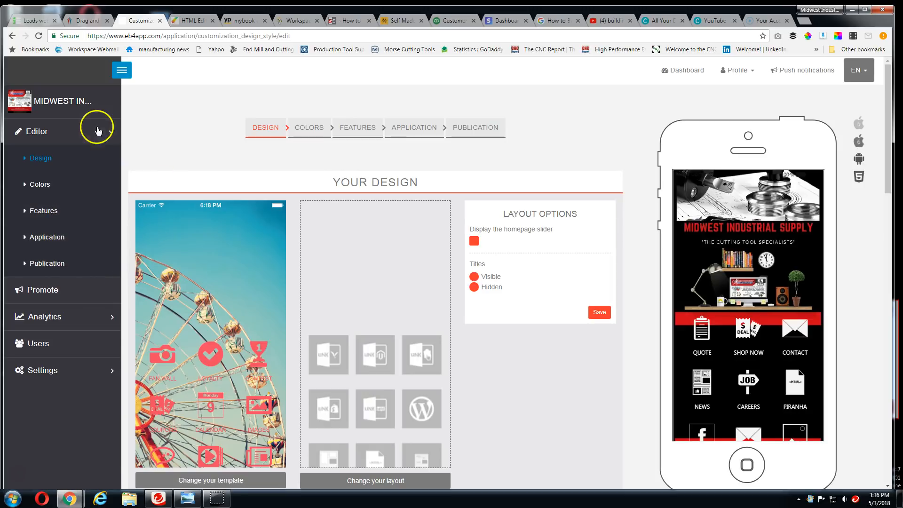
# Leave the app editor, return to the Builderall office page and reopen the App Creator
pyautogui.click(36, 133)
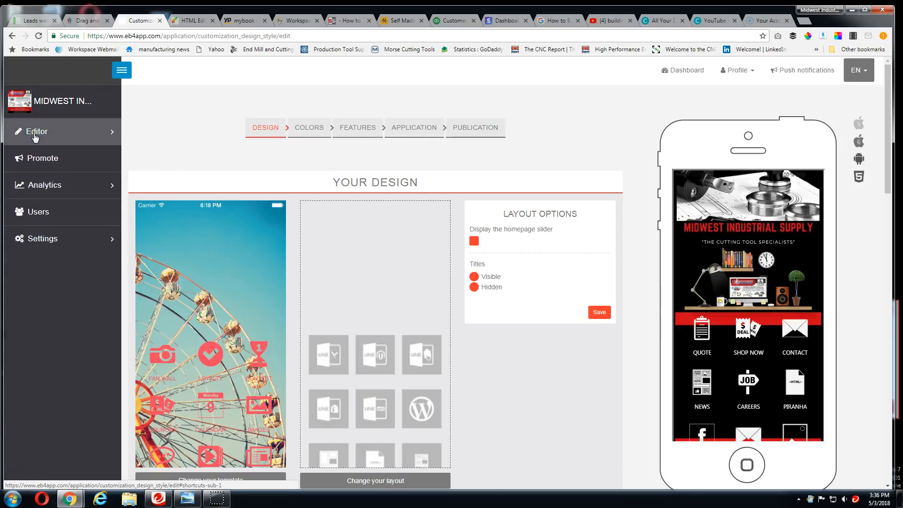
pyautogui.click(14, 41)
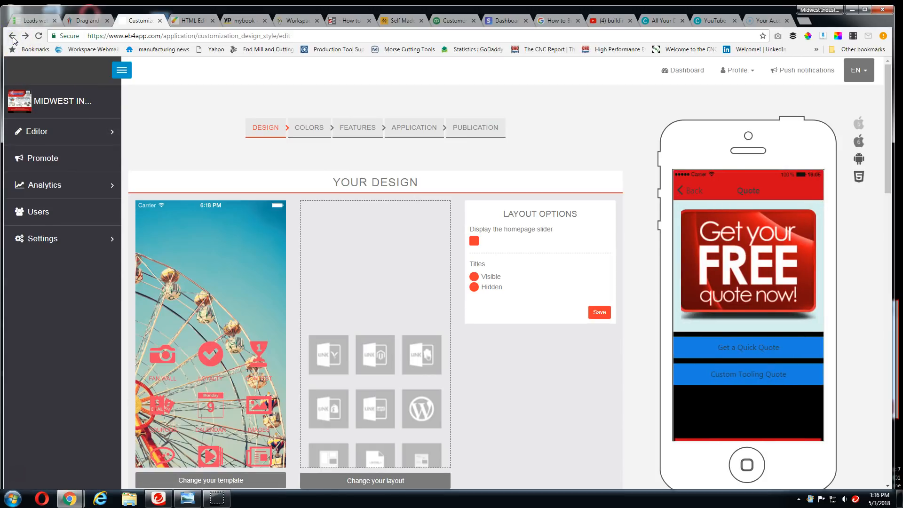
pyautogui.click(12, 37)
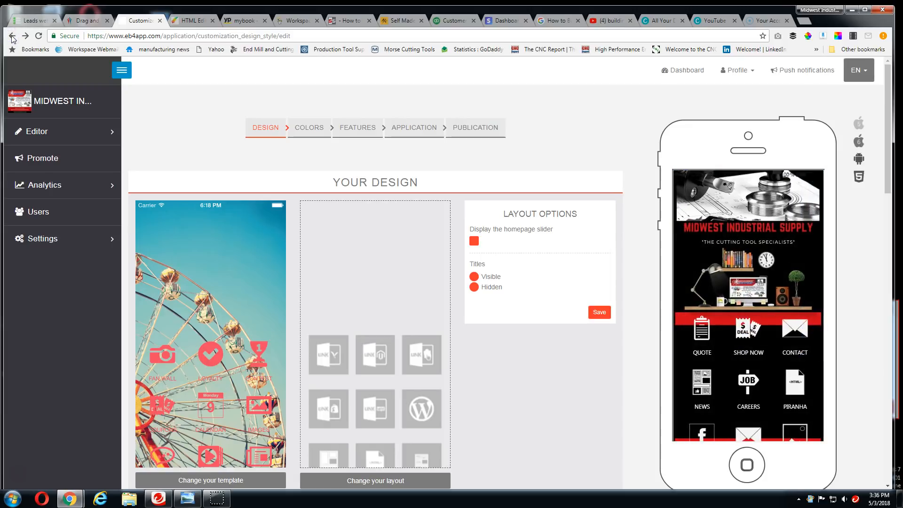
pyautogui.click(84, 20)
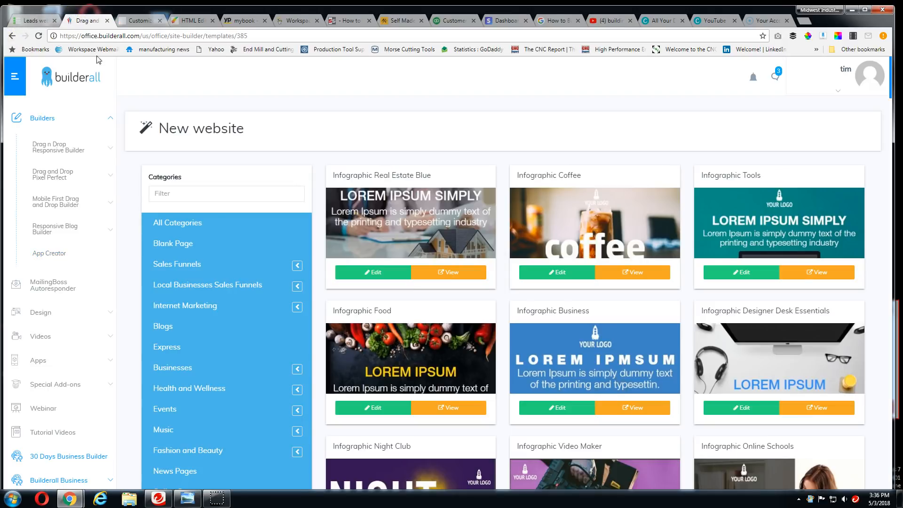
pyautogui.click(54, 253)
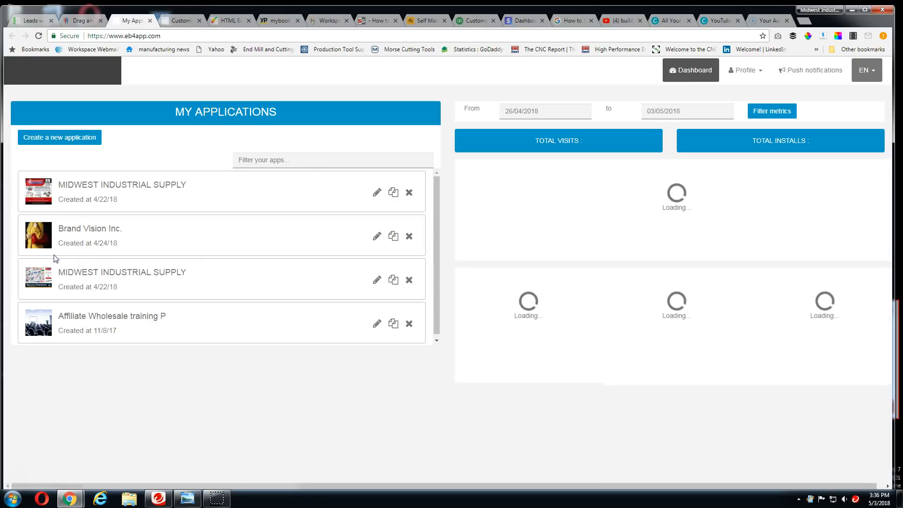
# Create a new application named "bRAND VISION mARKETING"
pyautogui.click(74, 137)
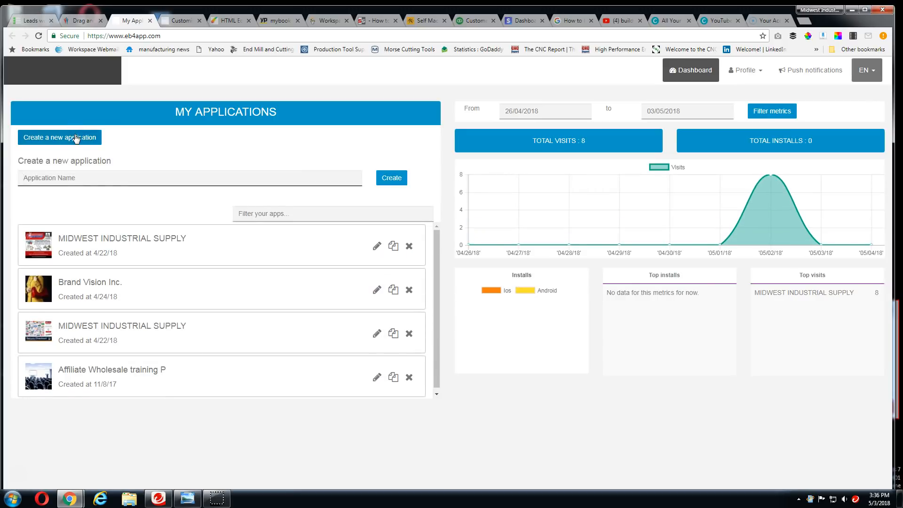
pyautogui.click(89, 178)
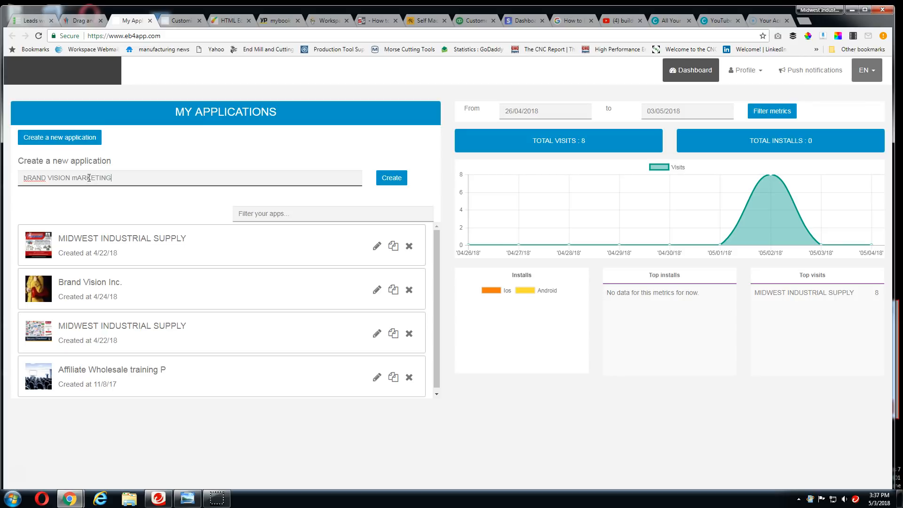
pyautogui.click(397, 178)
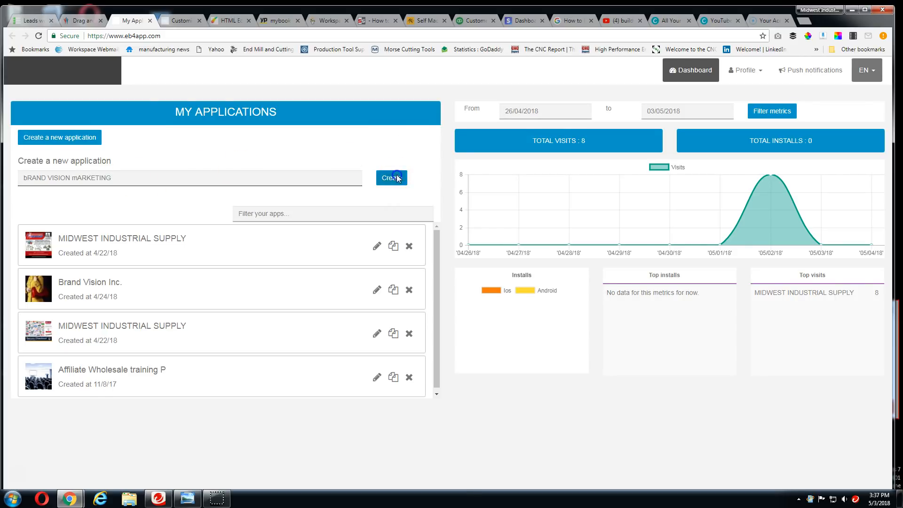
pyautogui.click(332, 158)
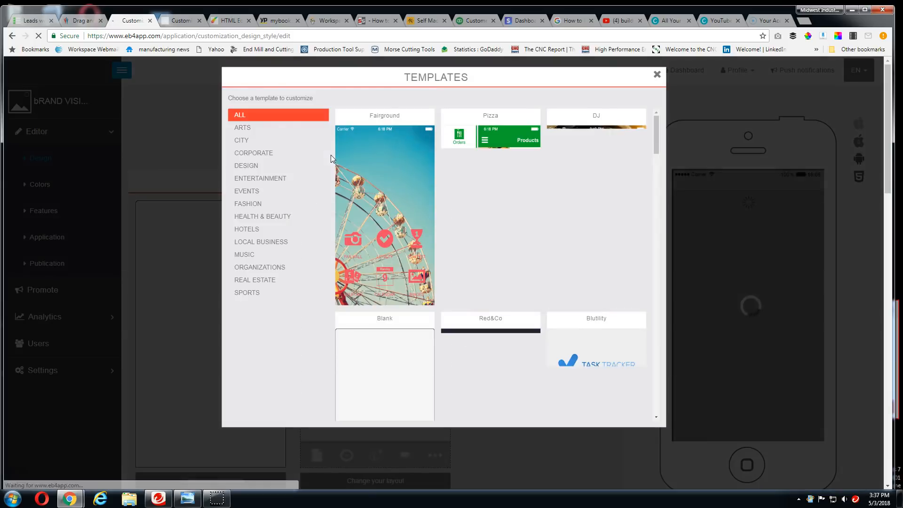
# Look through the app templates listed under the ALL category
pyautogui.click(371, 185)
pyautogui.click(283, 127)
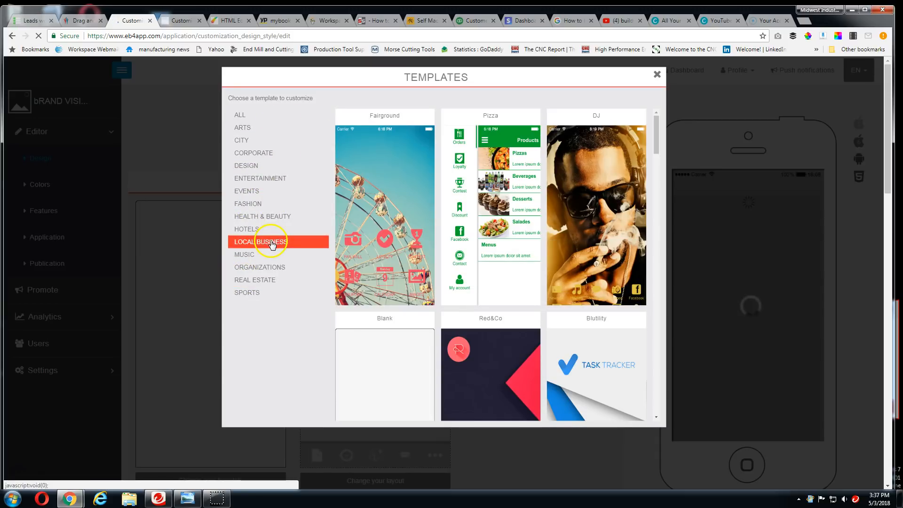
pyautogui.click(265, 120)
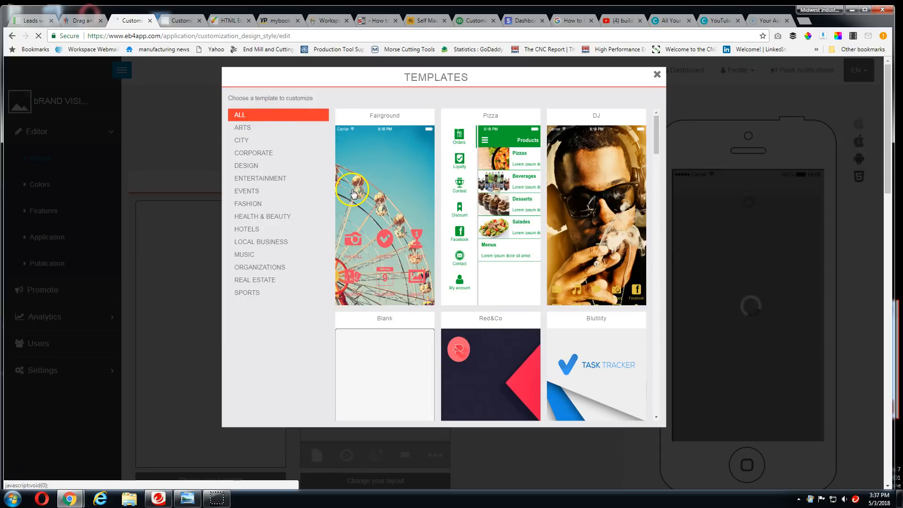
pyautogui.scroll(-8, 419, 216)
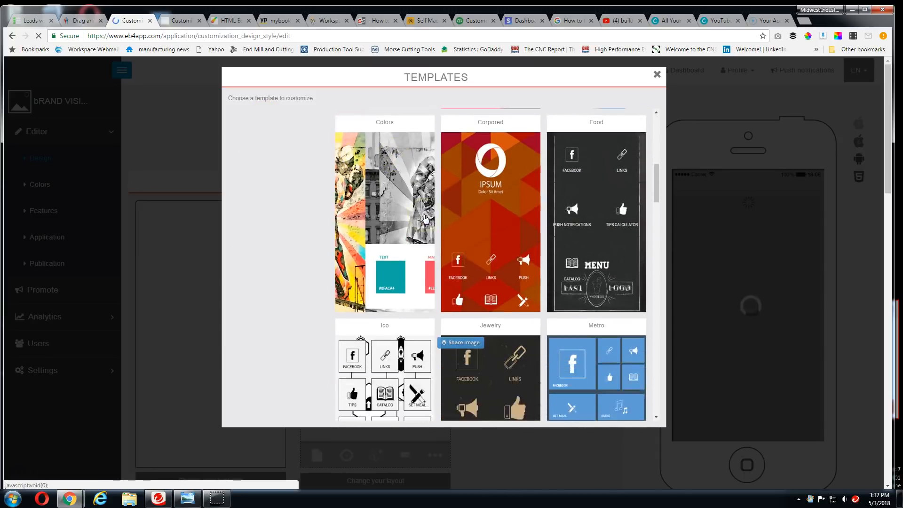
pyautogui.scroll(-6, 425, 218)
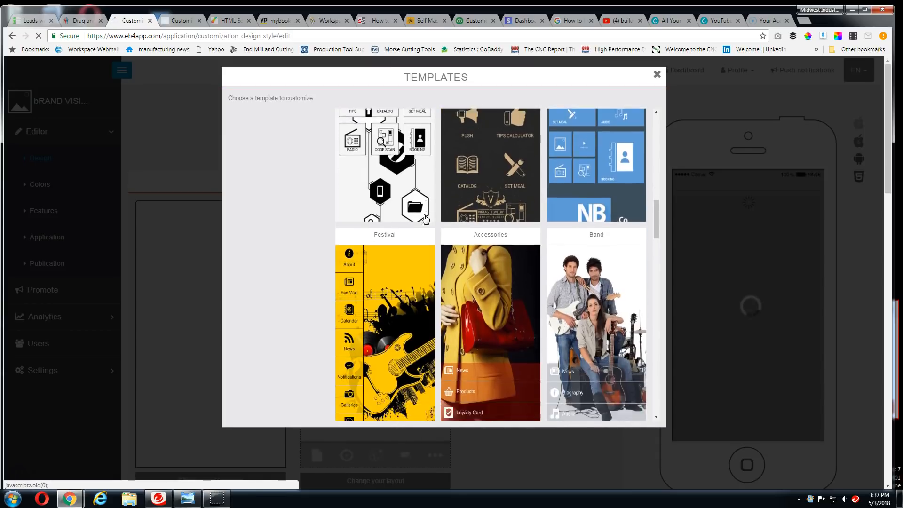
pyautogui.scroll(-6, 425, 218)
pyautogui.scroll(-5, 424, 218)
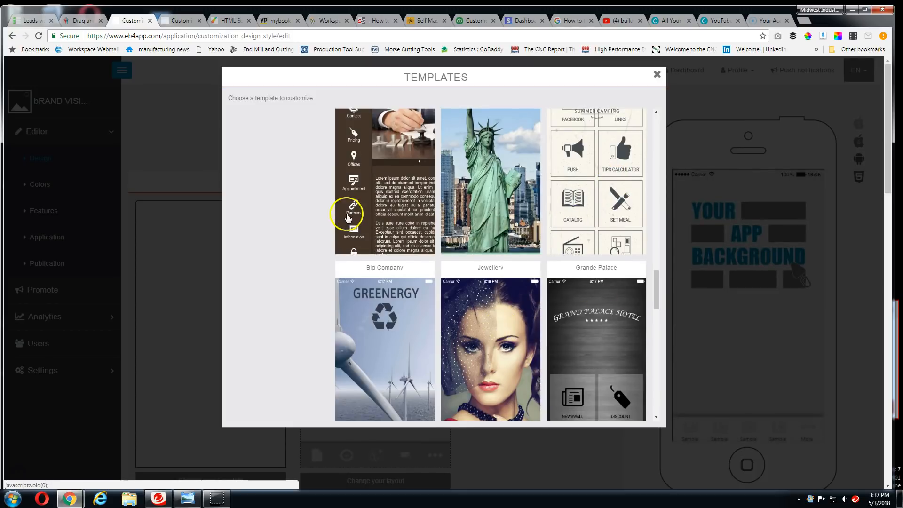
pyautogui.scroll(10, 292, 209)
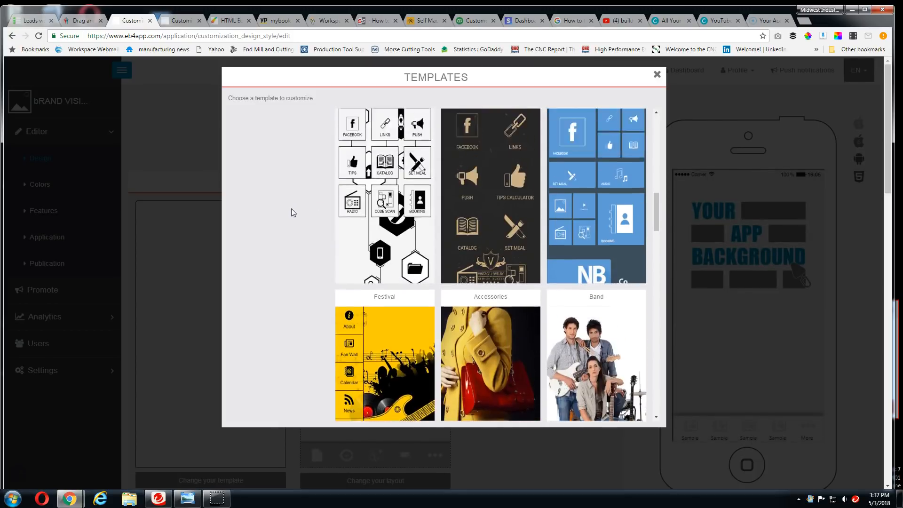
pyautogui.scroll(6, 291, 210)
# Filter the app templates to the LOCAL BUSINESS category and look through them
pyautogui.click(289, 203)
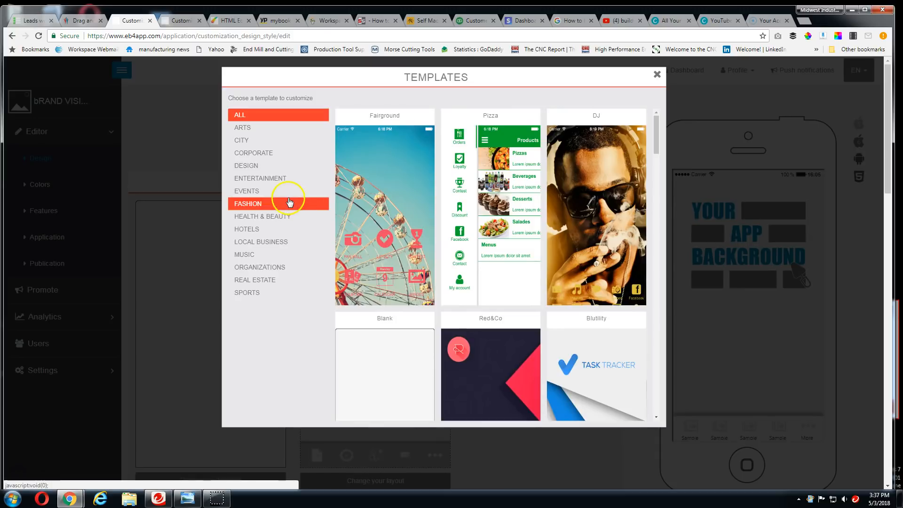
pyautogui.click(260, 241)
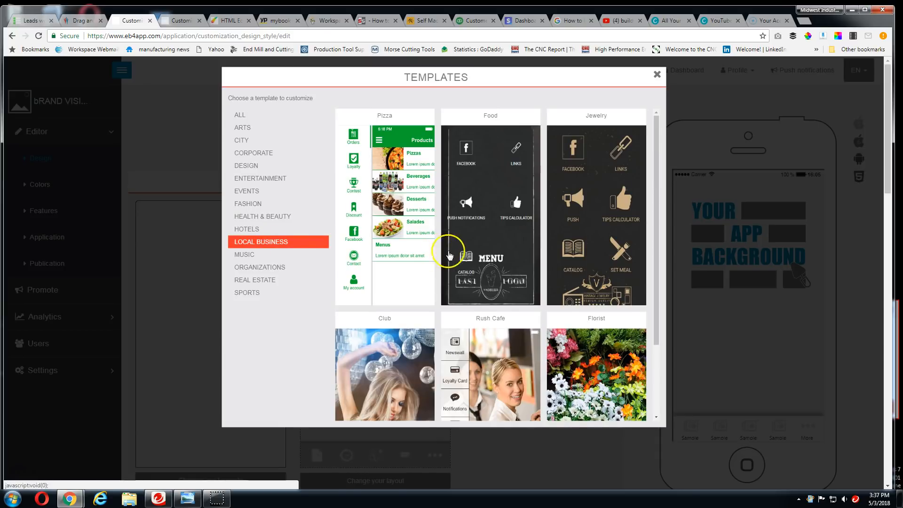
pyautogui.scroll(-2, 450, 251)
pyautogui.scroll(2, 453, 254)
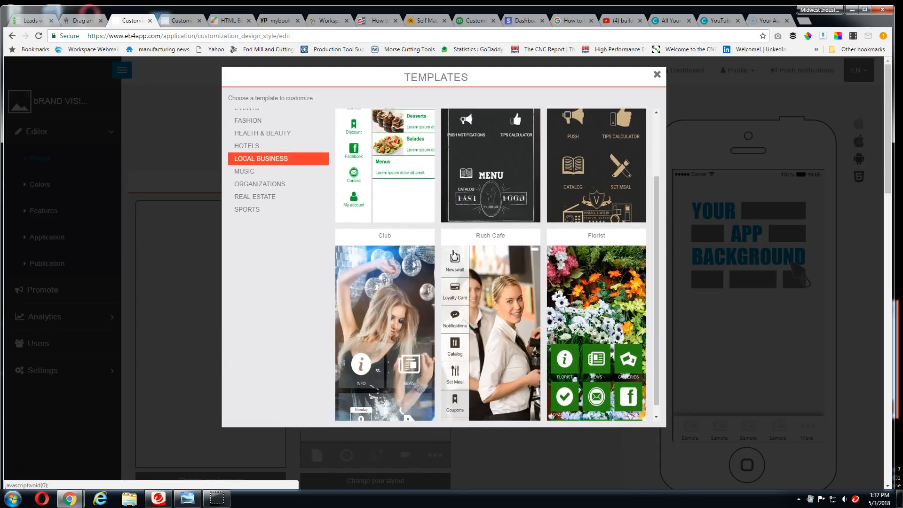
pyautogui.scroll(-3, 516, 234)
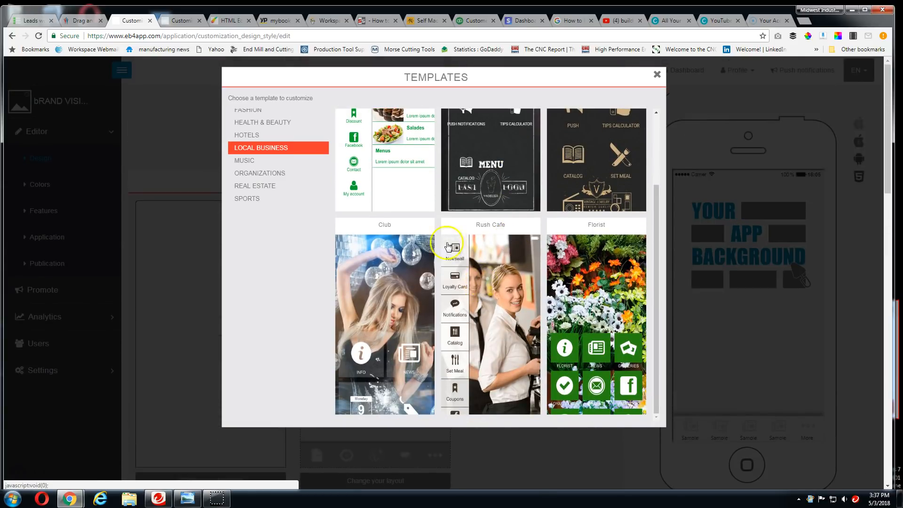
# Look through the app templates in the EVENTS, DESIGN, CORPORATE, CITY, ARTS, HOTELS and MUSIC categories
pyautogui.scroll(2, 423, 235)
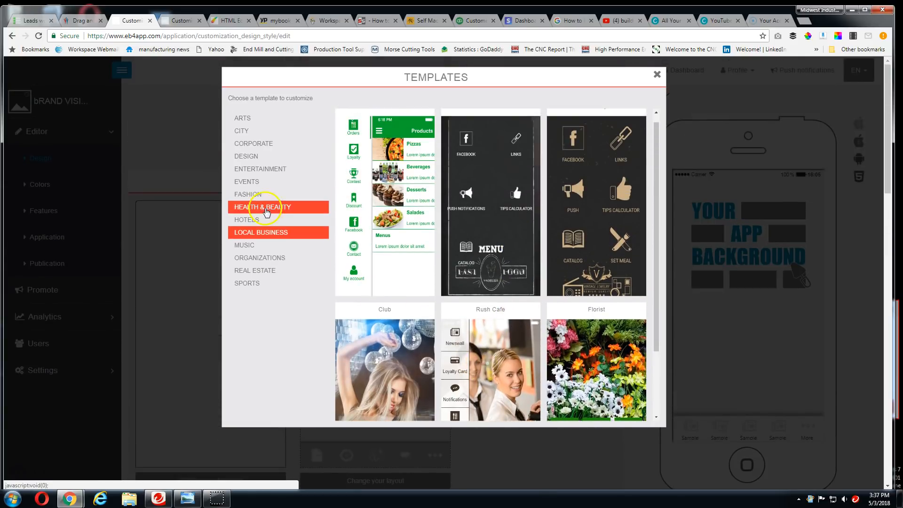
pyautogui.click(248, 183)
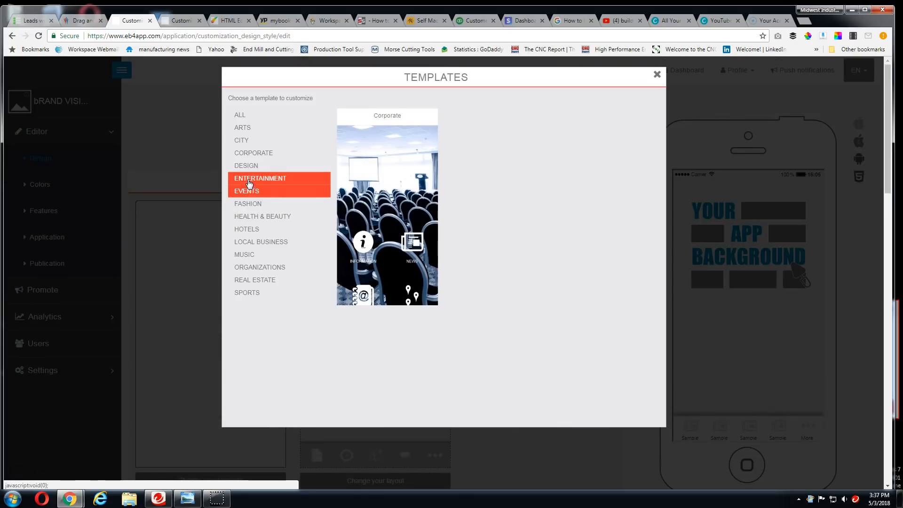
pyautogui.click(248, 167)
pyautogui.click(253, 156)
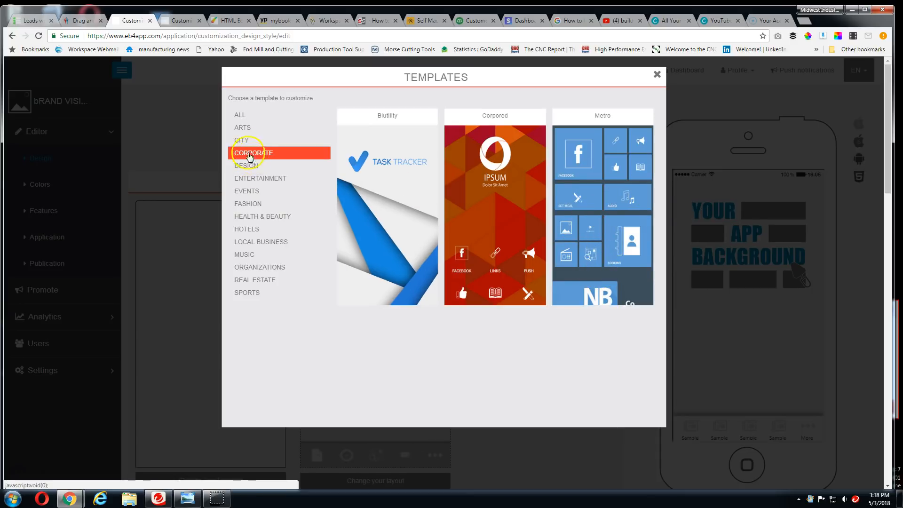
pyautogui.click(241, 139)
pyautogui.click(244, 129)
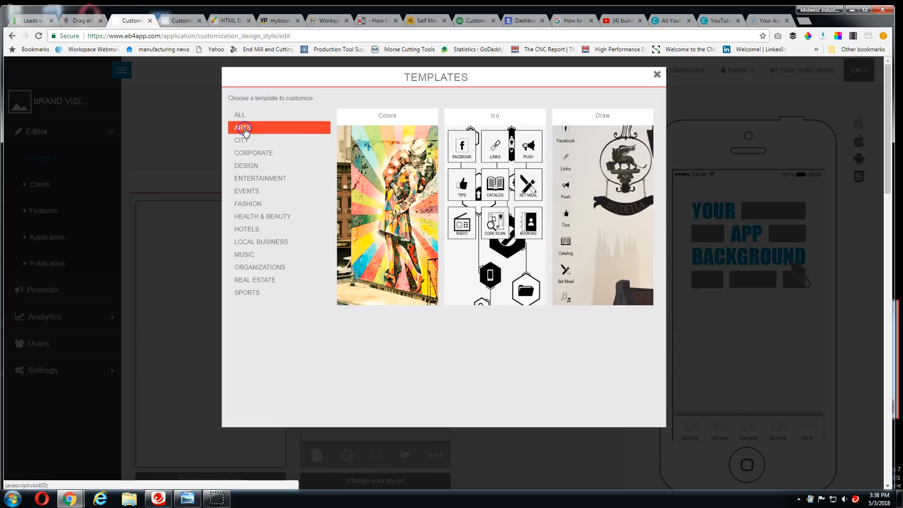
pyautogui.click(293, 230)
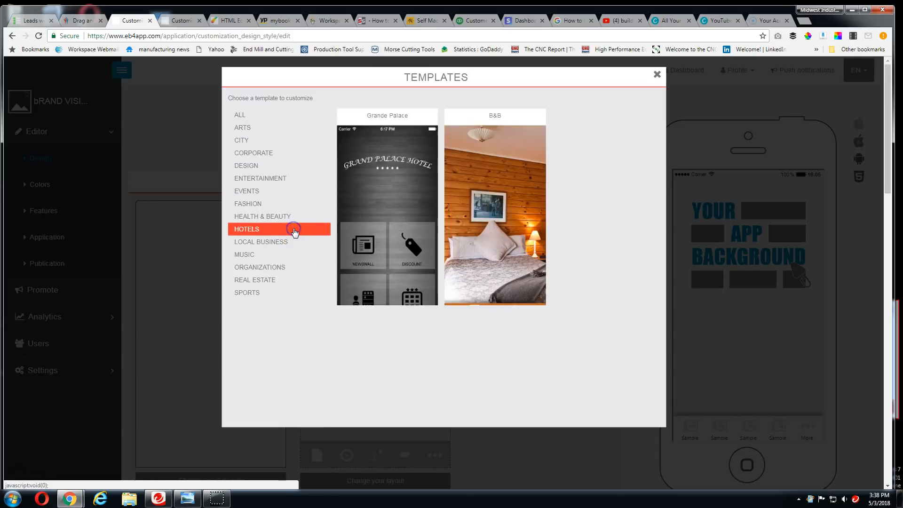
pyautogui.click(281, 255)
# Apply the Lawyer template from the ORGANIZATIONS category and accept replacing the app's colors and background image
pyautogui.click(281, 267)
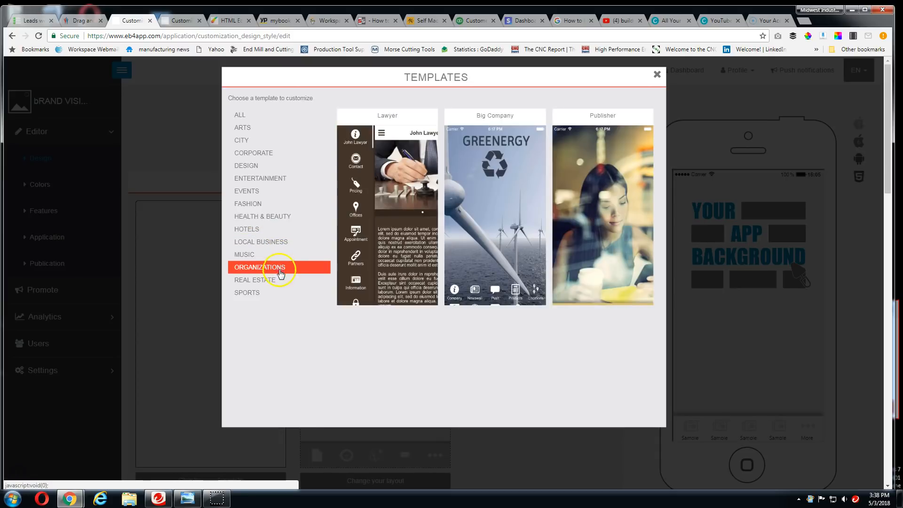
pyautogui.click(396, 235)
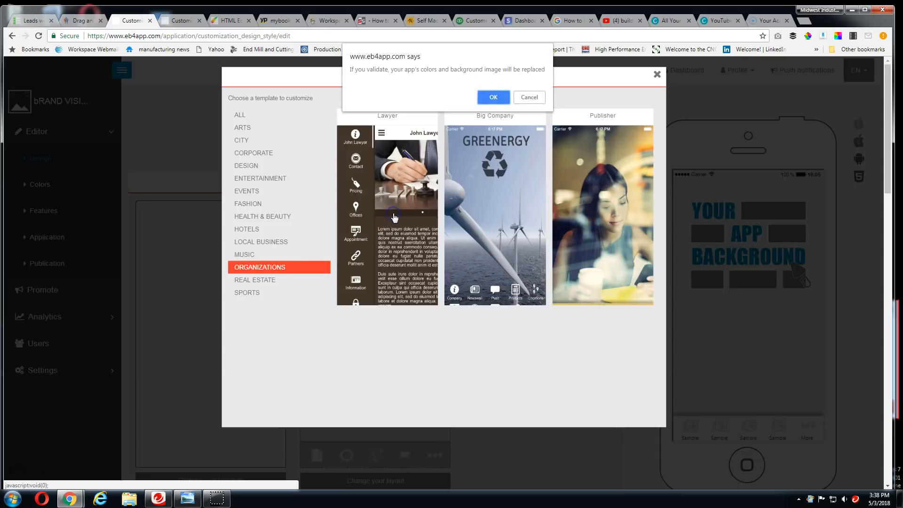
pyautogui.click(492, 96)
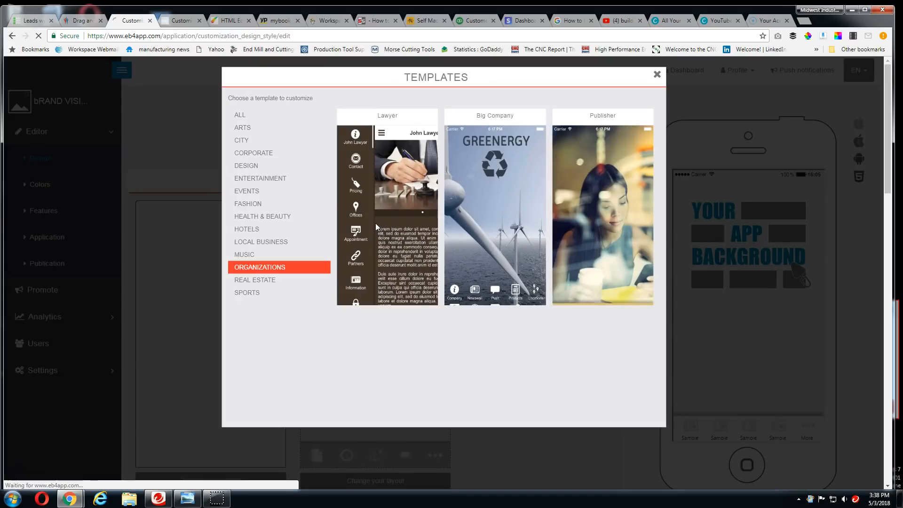
pyautogui.click(376, 226)
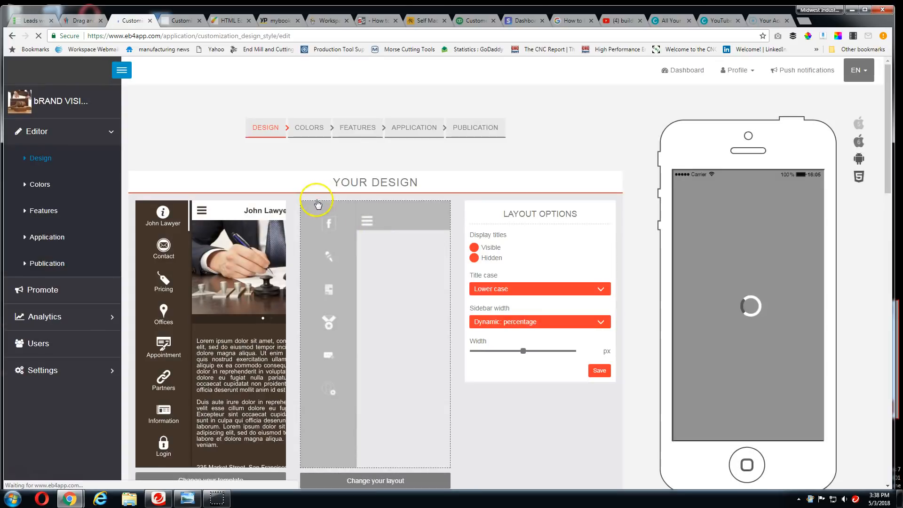
# Examine the app's design page, including the template, layout preview, layout options and homepage image section
pyautogui.scroll(-1, 305, 209)
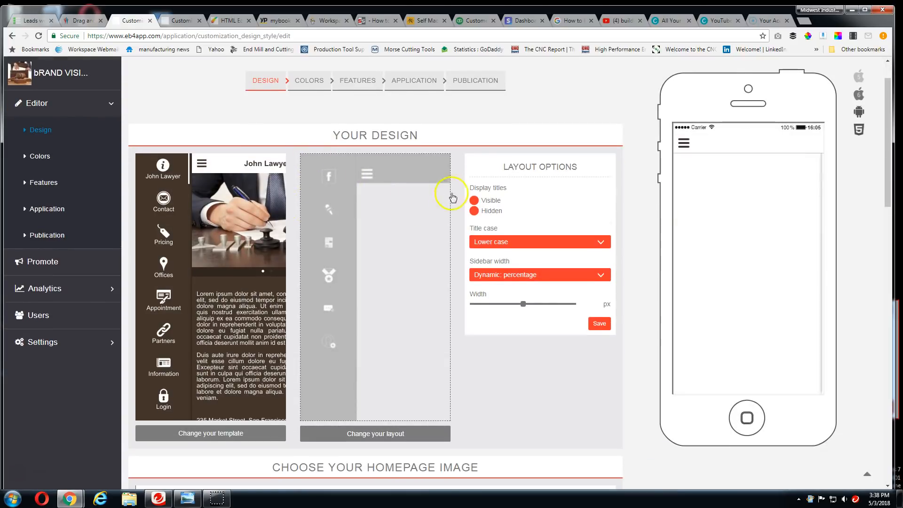
pyautogui.scroll(-1, 495, 175)
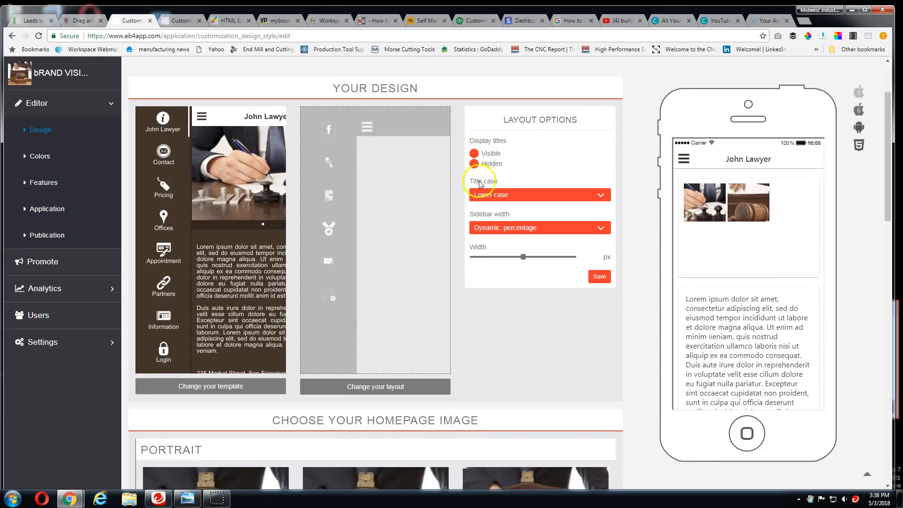
pyautogui.scroll(-5, 412, 170)
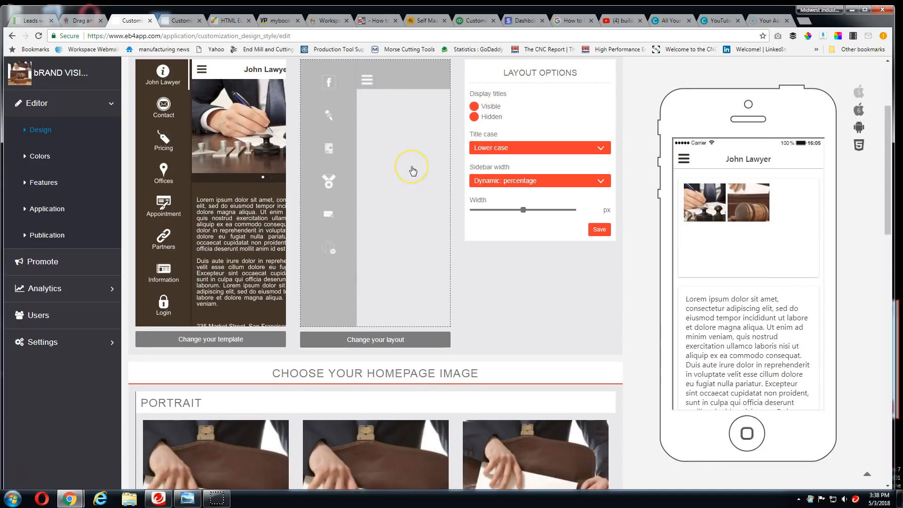
pyautogui.scroll(4, 373, 178)
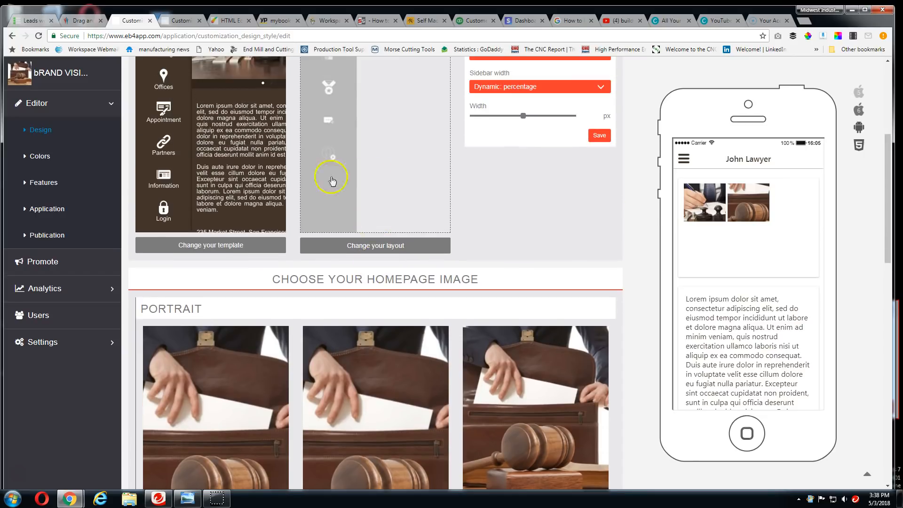
pyautogui.scroll(2, 211, 178)
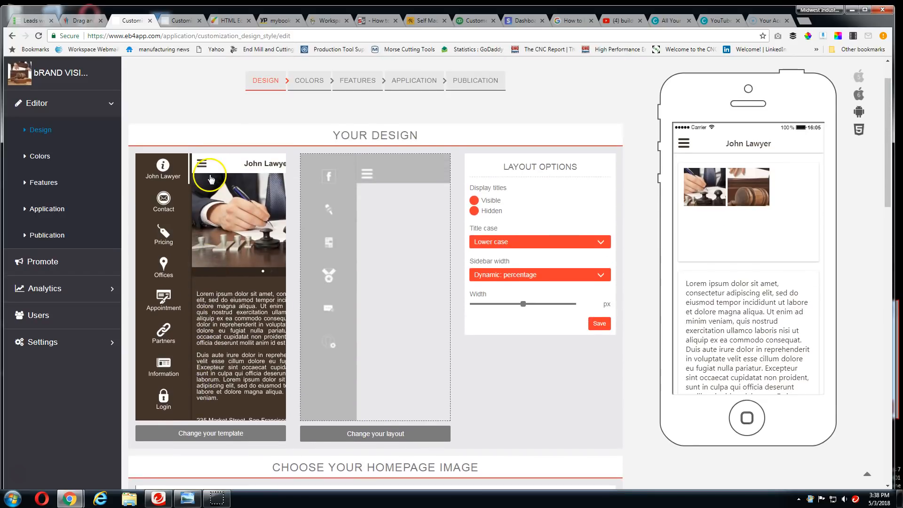
pyautogui.scroll(-2, 216, 282)
pyautogui.scroll(1, 257, 308)
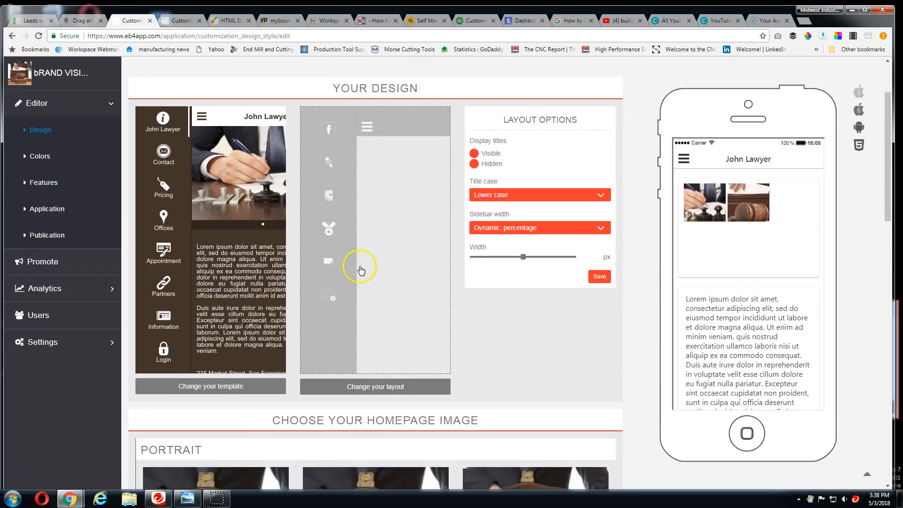
# View the available app layouts, including the DEFAULT category, and close the layout chooser without picking one
pyautogui.scroll(-1, 360, 270)
pyautogui.click(362, 336)
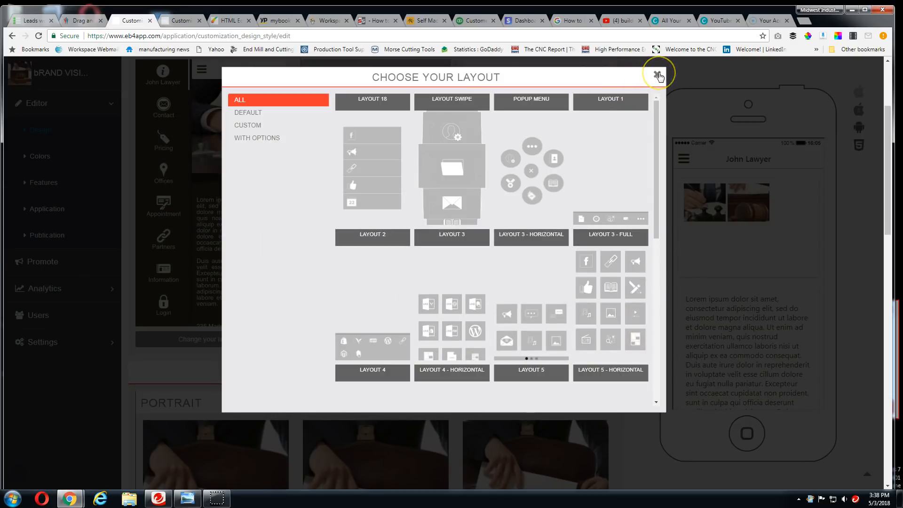
pyautogui.click(282, 113)
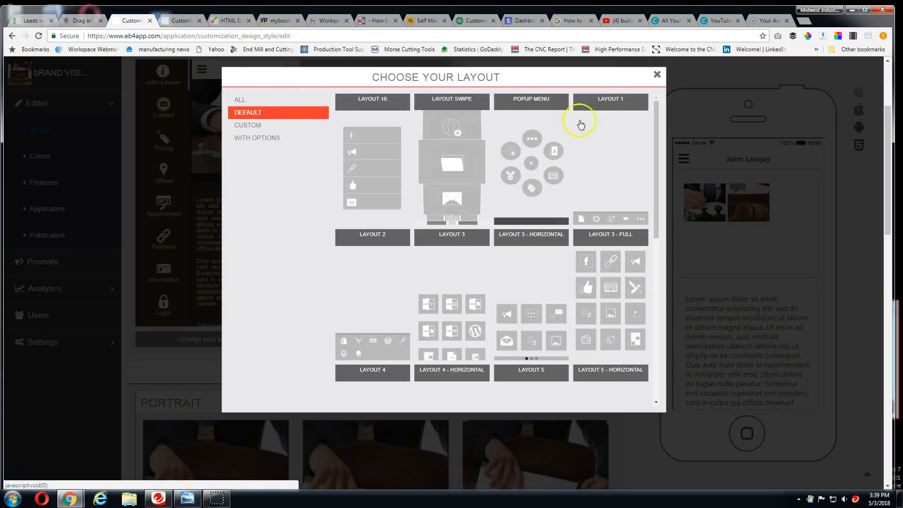
pyautogui.click(657, 74)
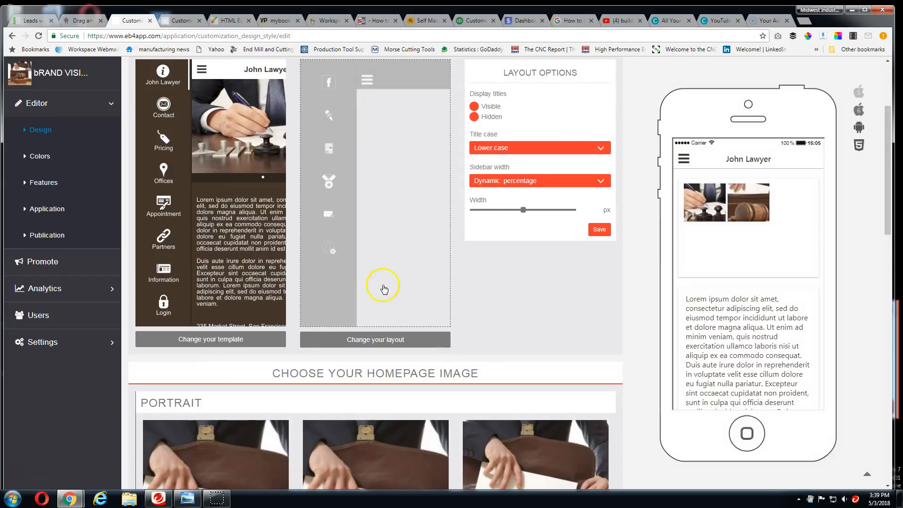
# Replace the 640x1136 portrait homepage picture with the business builder plus Pinterest PNG from Downloads, shifting the crop area toward the image's middle
pyautogui.scroll(-4, 381, 282)
pyautogui.scroll(-4, 359, 295)
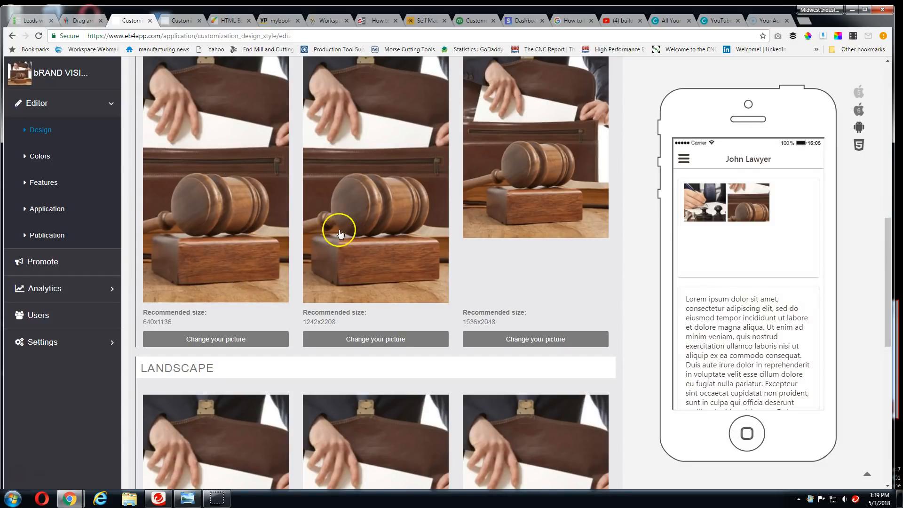
pyautogui.scroll(-2, 339, 242)
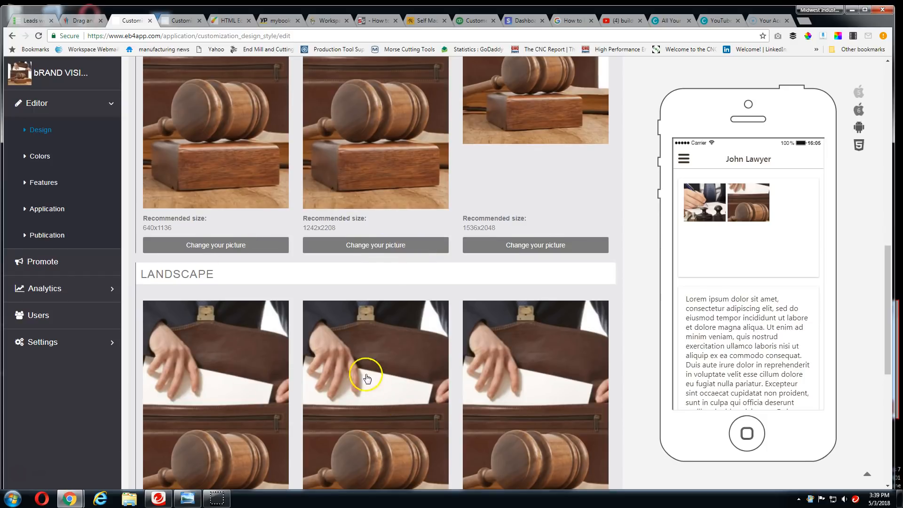
pyautogui.scroll(1, 333, 283)
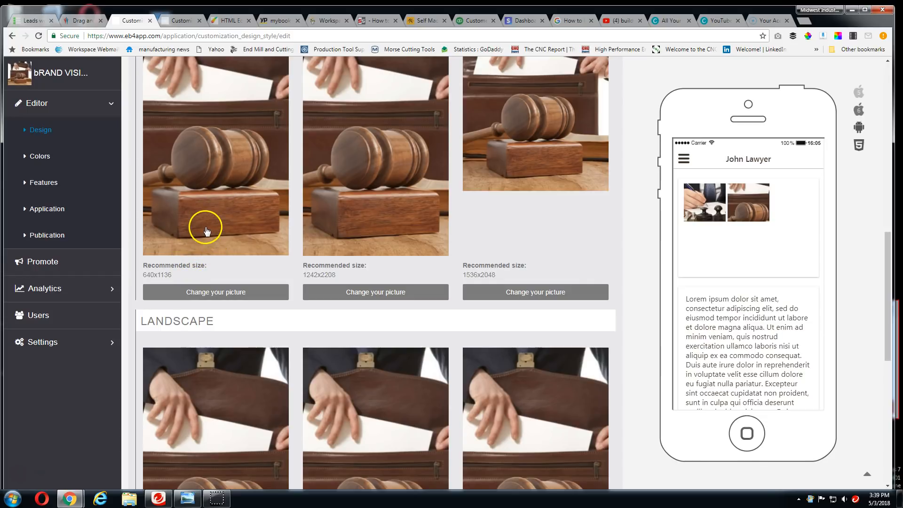
pyautogui.scroll(-1, 246, 249)
pyautogui.scroll(3, 235, 183)
pyautogui.scroll(-3, 224, 207)
pyautogui.click(215, 248)
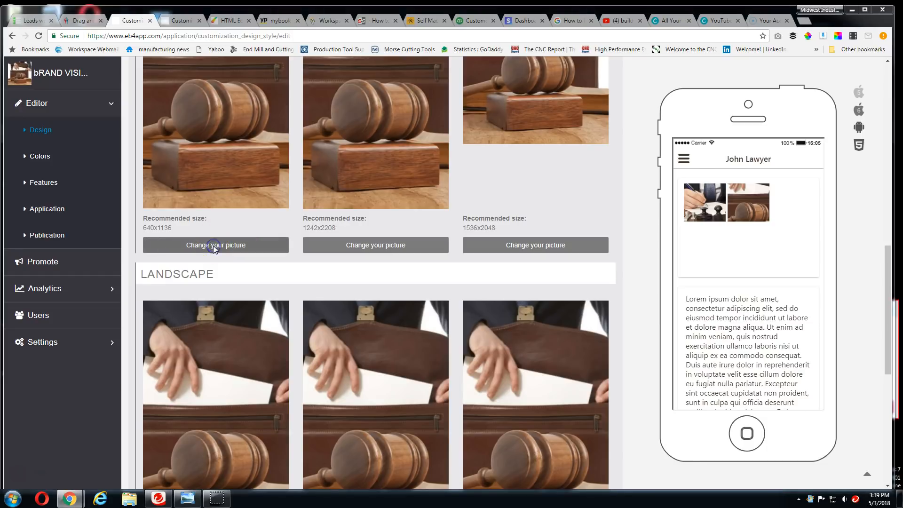
pyautogui.moveTo(426, 63); pyautogui.dragTo(423, 99)
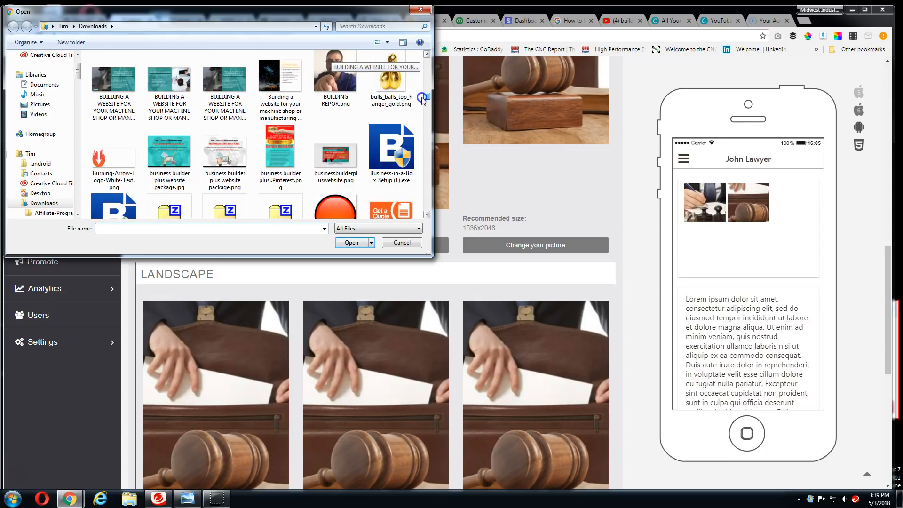
pyautogui.click(280, 151)
pyautogui.click(348, 241)
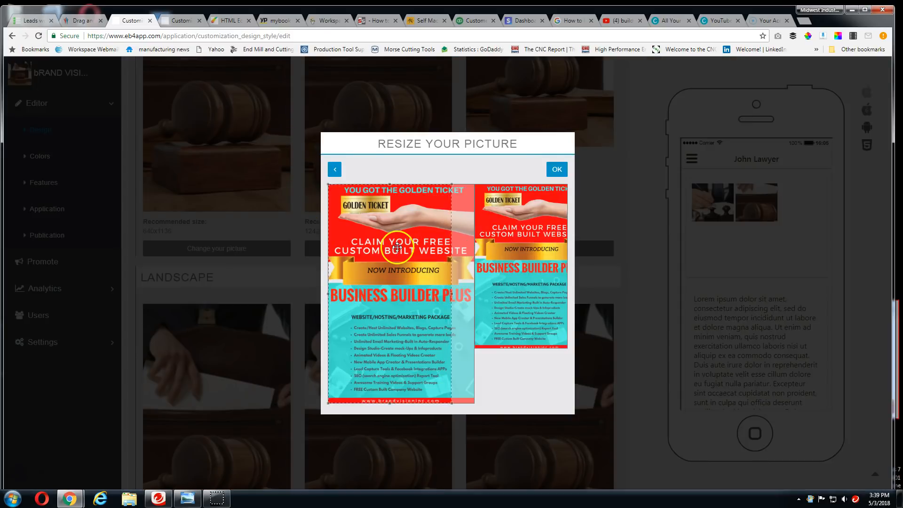
pyautogui.moveTo(397, 247); pyautogui.dragTo(414, 245)
pyautogui.click(556, 170)
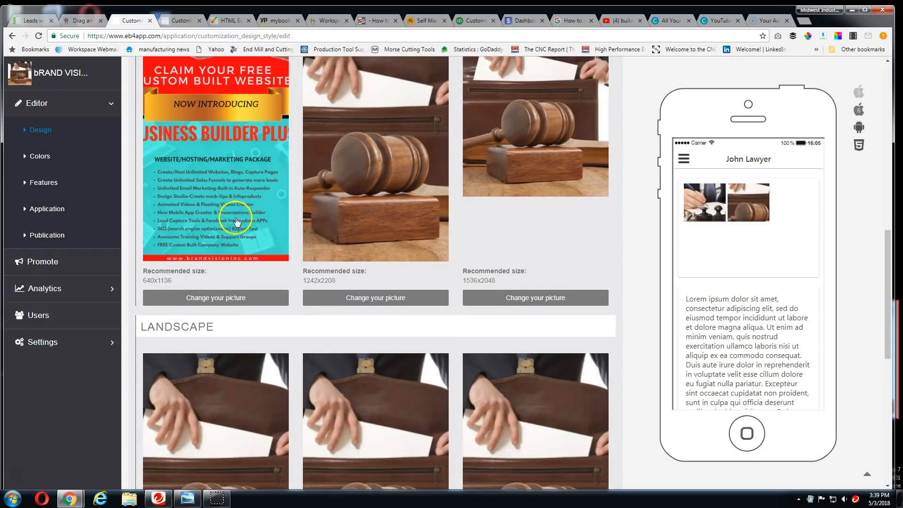
# Enable using the homepage image as background in all features and review the homepage pictures
pyautogui.scroll(-6, 228, 252)
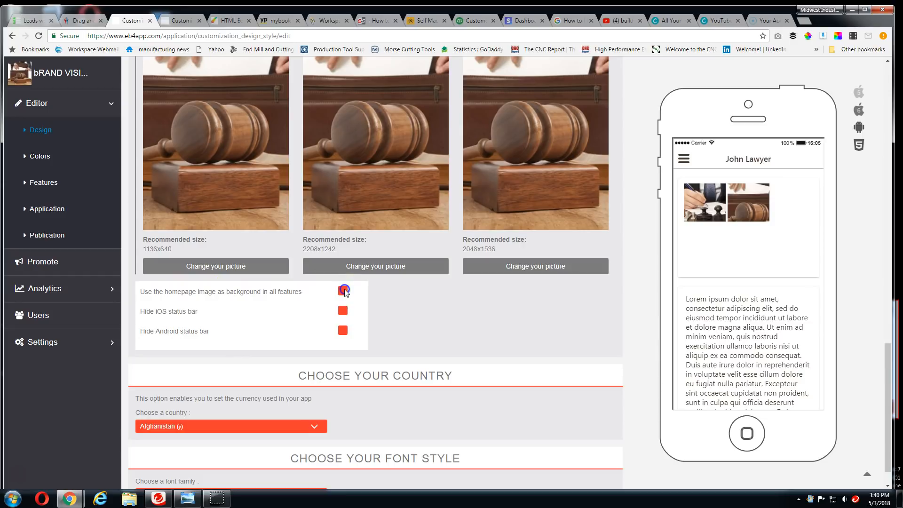
pyautogui.click(342, 290)
pyautogui.scroll(4, 512, 200)
pyautogui.scroll(4, 490, 191)
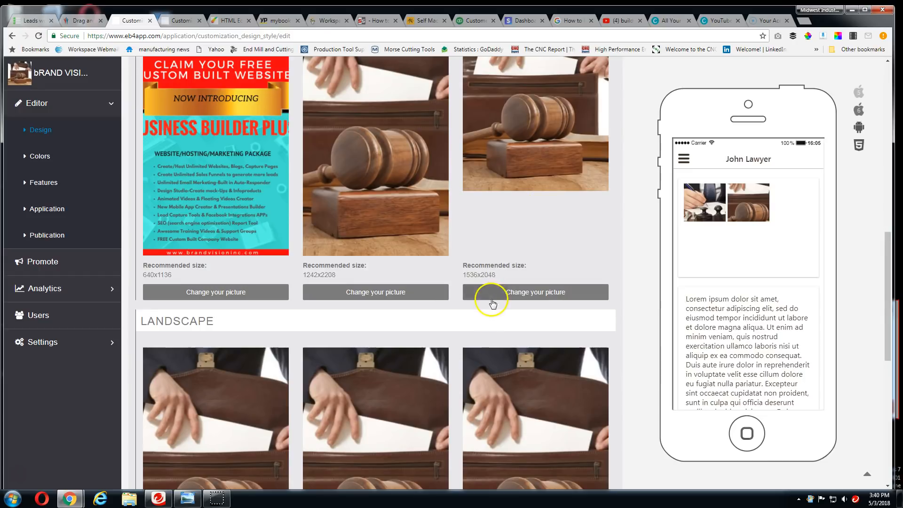
# Set the app's country to United States ($)
pyautogui.scroll(-6, 484, 299)
pyautogui.scroll(-3, 306, 291)
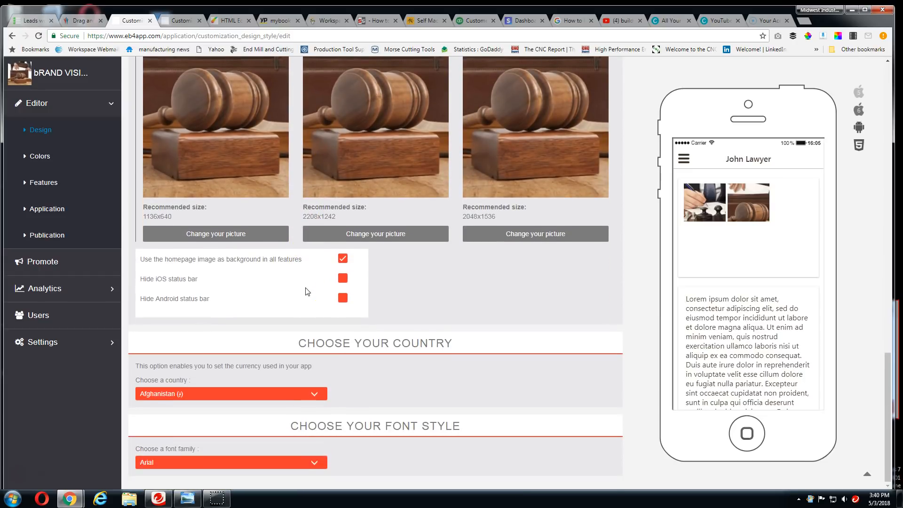
pyautogui.click(317, 393)
pyautogui.scroll(-15, 254, 372)
pyautogui.scroll(-9, 239, 360)
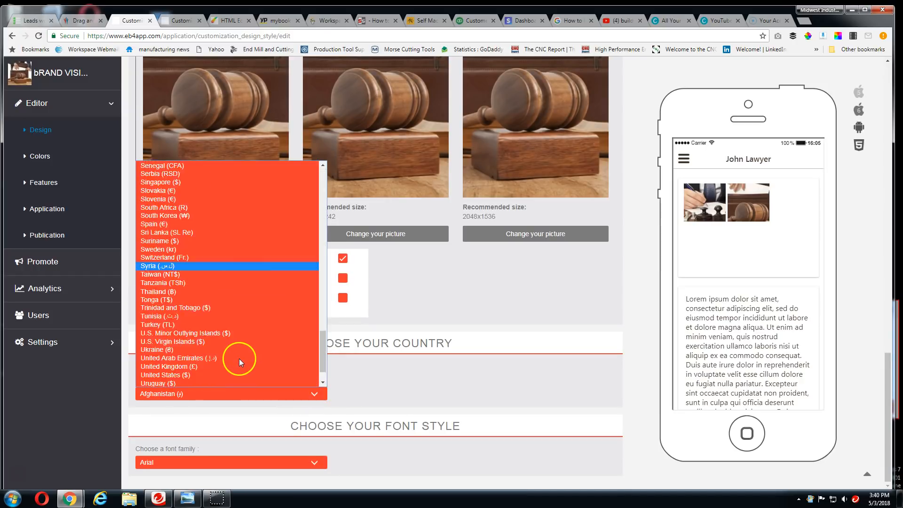
pyautogui.click(215, 340)
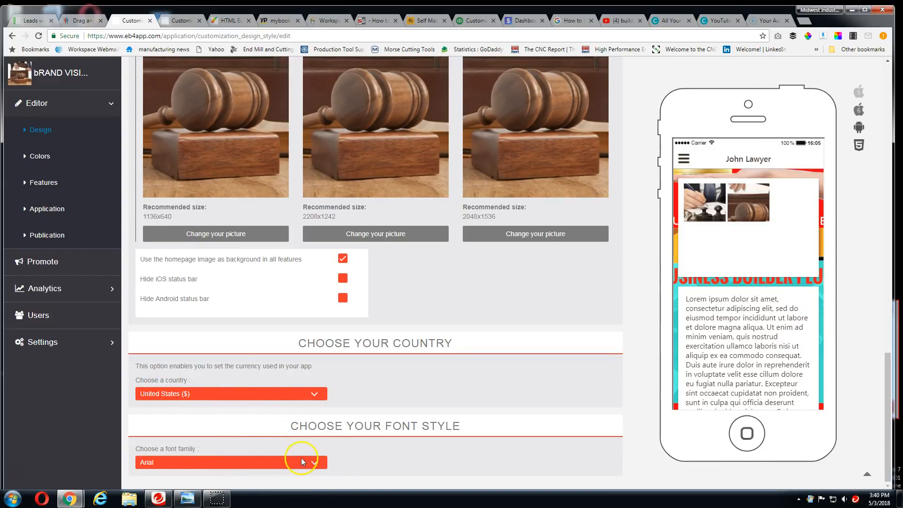
# Open the app's color settings and change the homepage text color to near-black
pyautogui.scroll(2, 85, 292)
pyautogui.click(44, 162)
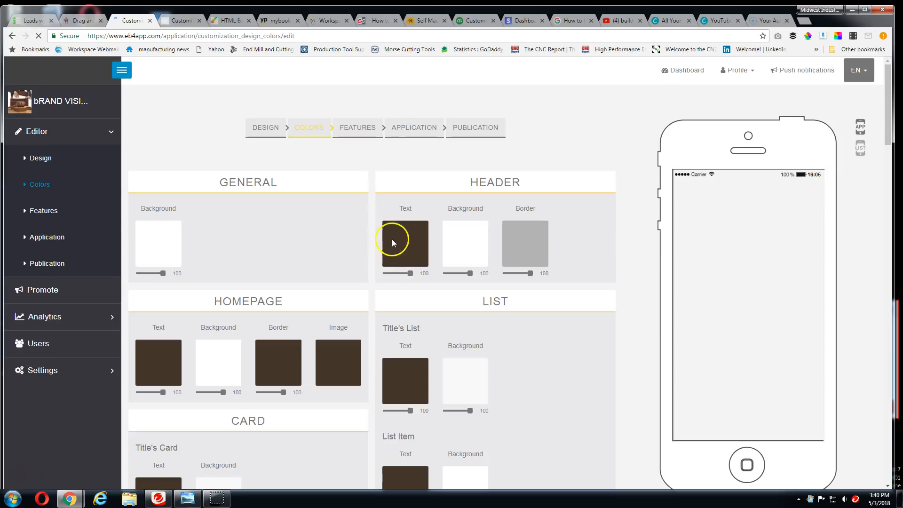
pyautogui.scroll(-5, 330, 334)
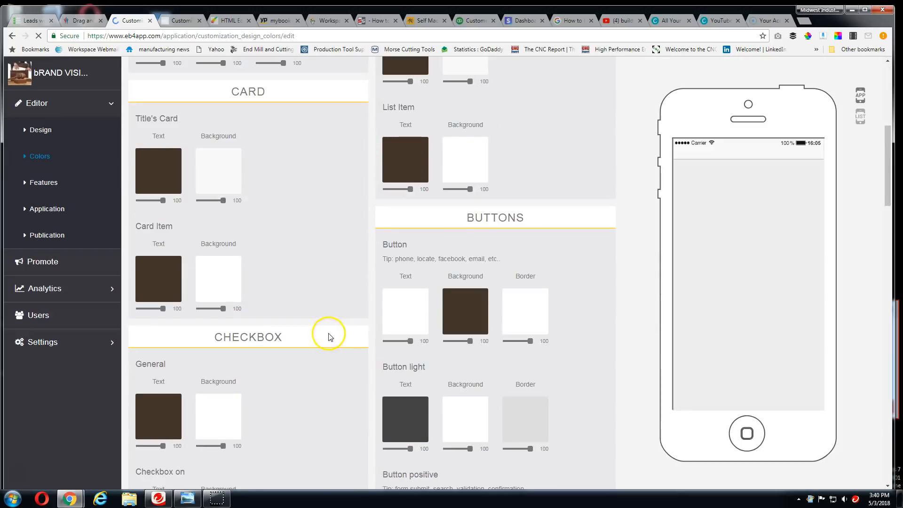
pyautogui.scroll(5, 328, 334)
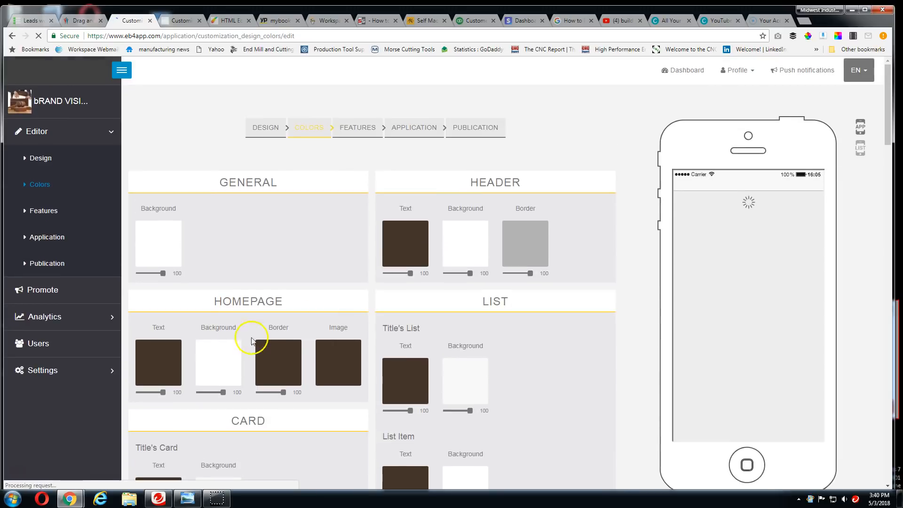
pyautogui.click(158, 360)
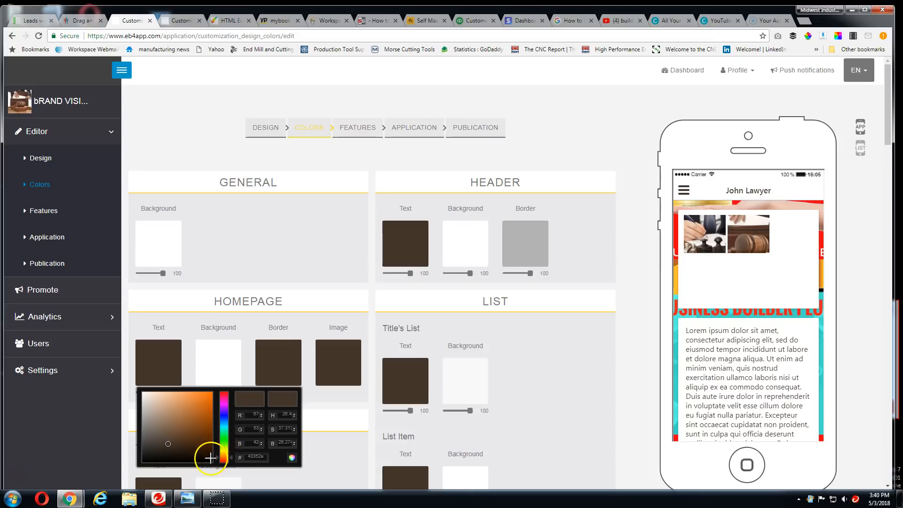
pyautogui.click(170, 443)
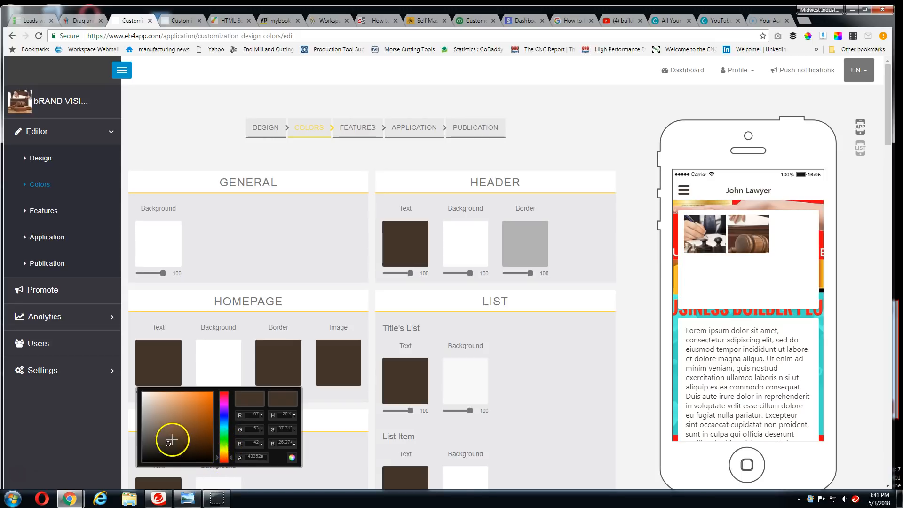
pyautogui.moveTo(195, 455); pyautogui.dragTo(204, 456)
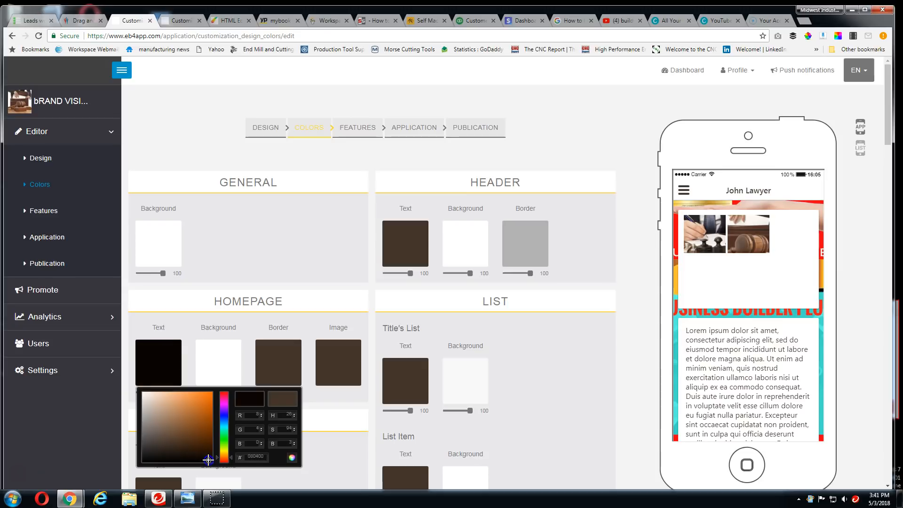
pyautogui.click(624, 389)
# Examine the remaining color settings for cards, lists, buttons, checkboxes, radios, toggles, tooltips, icons, spinners and dialogs
pyautogui.scroll(-4, 545, 387)
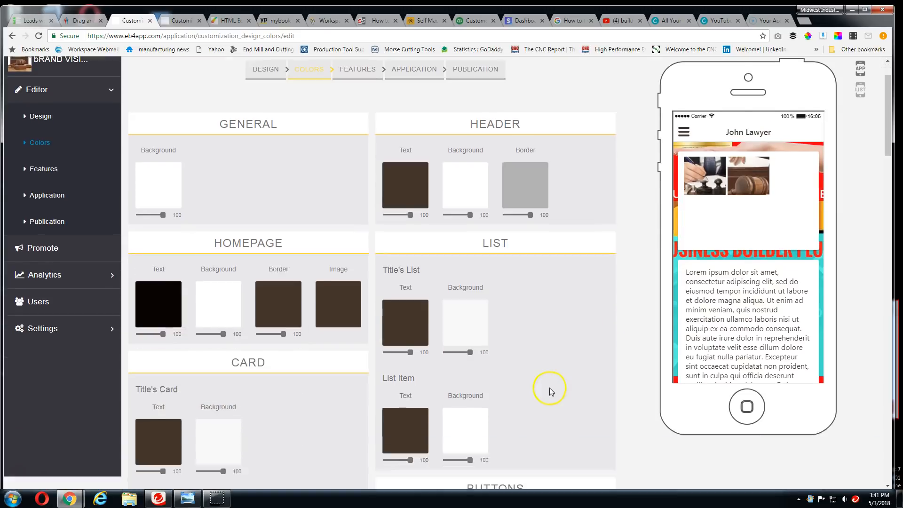
pyautogui.scroll(-6, 548, 388)
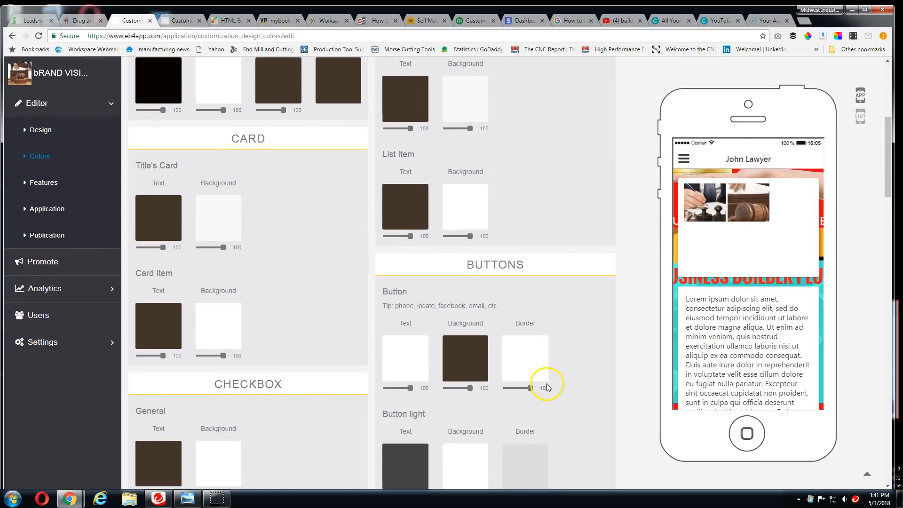
pyautogui.scroll(-9, 547, 386)
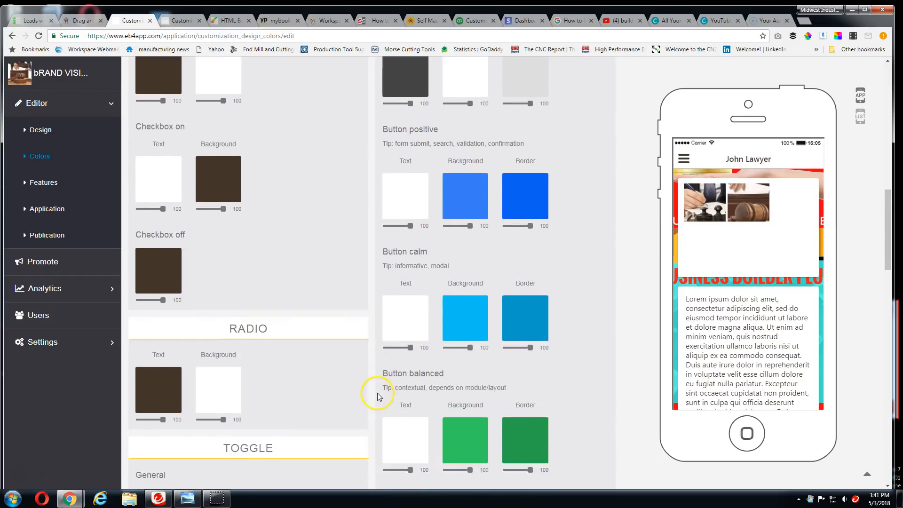
pyautogui.scroll(-4, 376, 395)
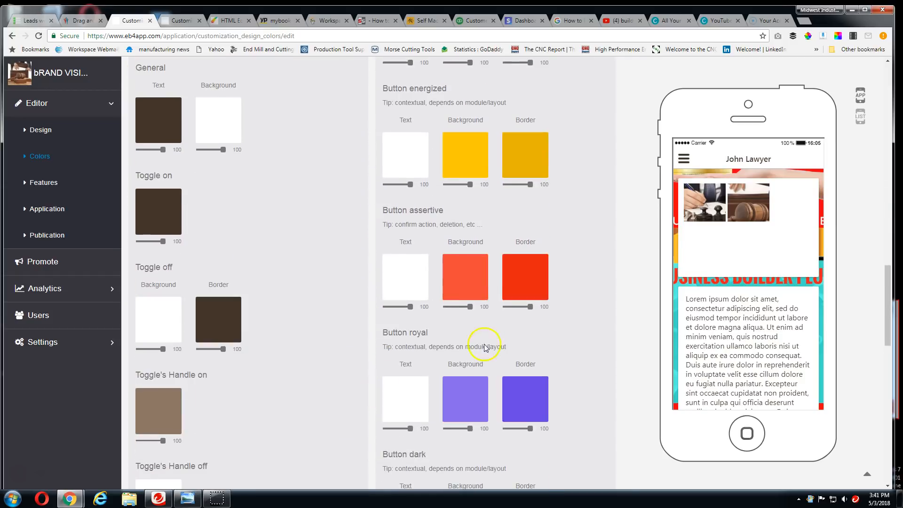
pyautogui.scroll(3, 481, 335)
pyautogui.scroll(-9, 480, 335)
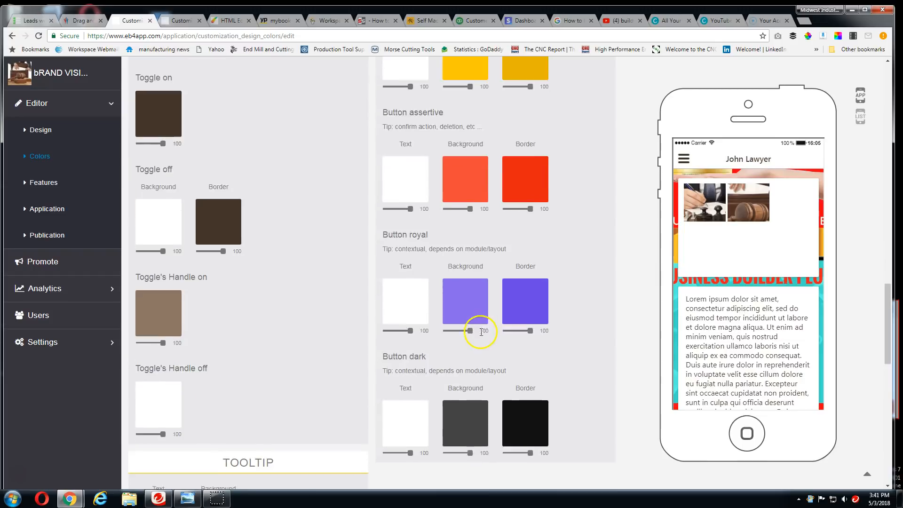
pyautogui.scroll(15, 383, 319)
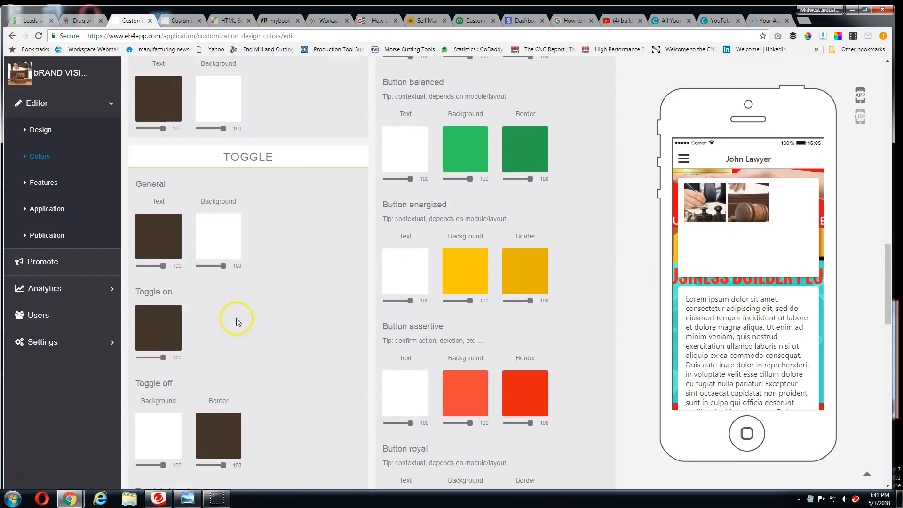
pyautogui.scroll(5, 236, 315)
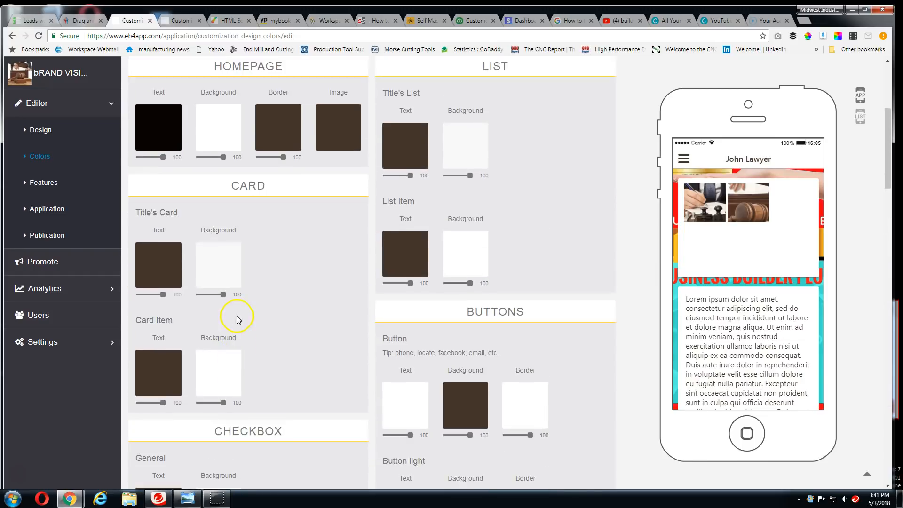
pyautogui.scroll(-13, 236, 315)
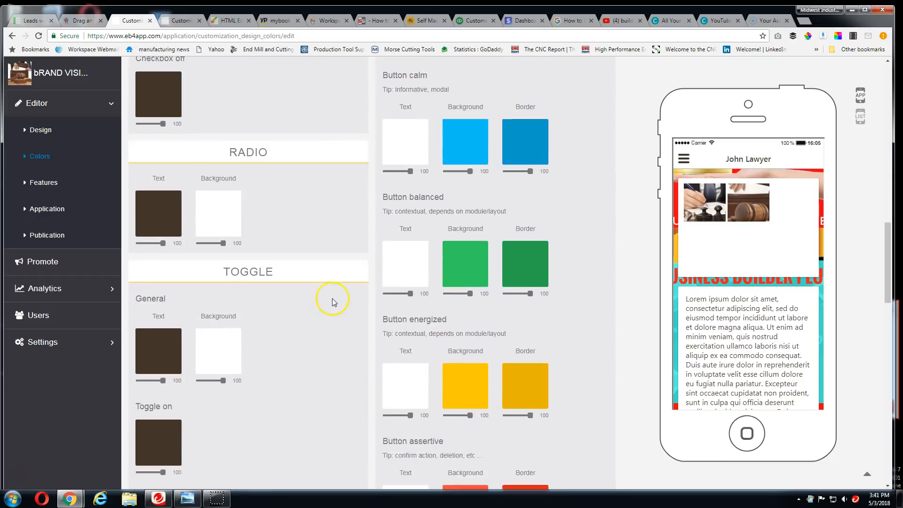
pyautogui.scroll(-4, 484, 318)
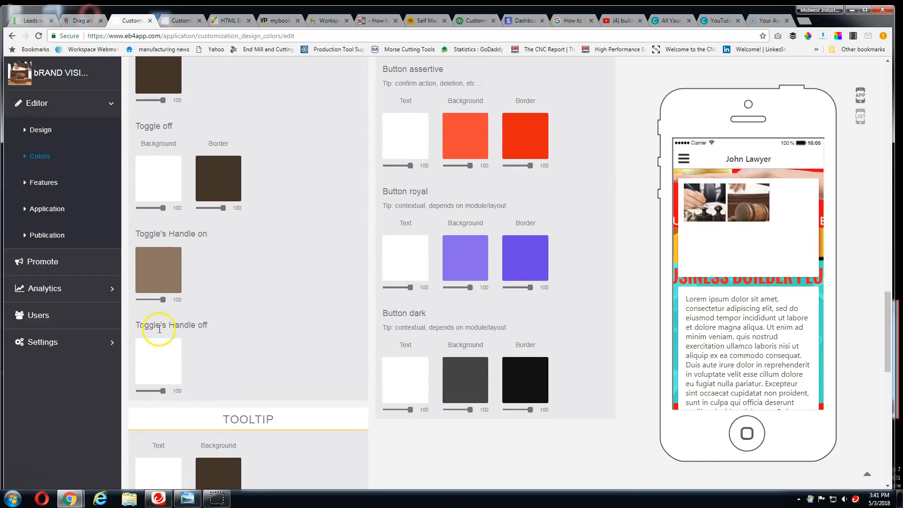
pyautogui.scroll(-2, 283, 329)
pyautogui.scroll(3, 295, 327)
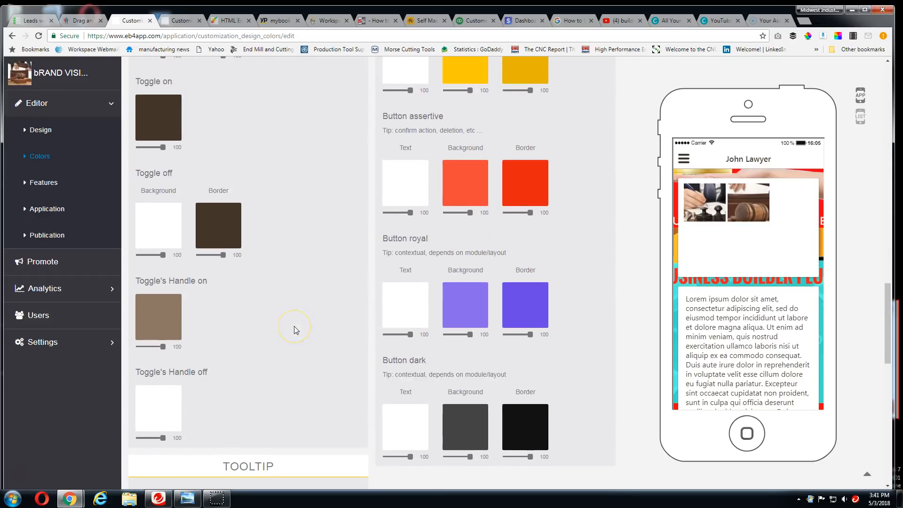
pyautogui.scroll(-3, 294, 327)
pyautogui.scroll(-2, 295, 329)
pyautogui.scroll(-3, 297, 326)
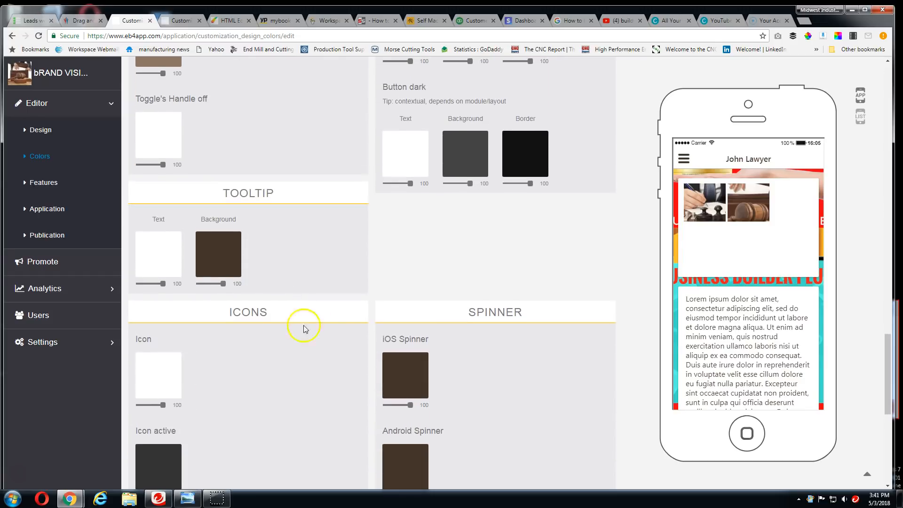
pyautogui.scroll(-6, 409, 257)
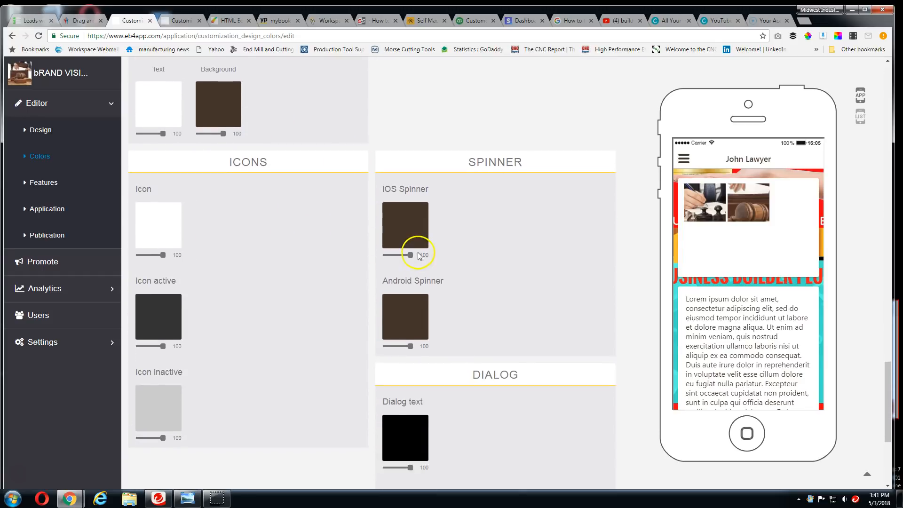
pyautogui.scroll(5, 403, 288)
pyautogui.scroll(4, 263, 269)
pyautogui.scroll(-9, 268, 269)
pyautogui.scroll(1, 278, 275)
pyautogui.scroll(12, 280, 273)
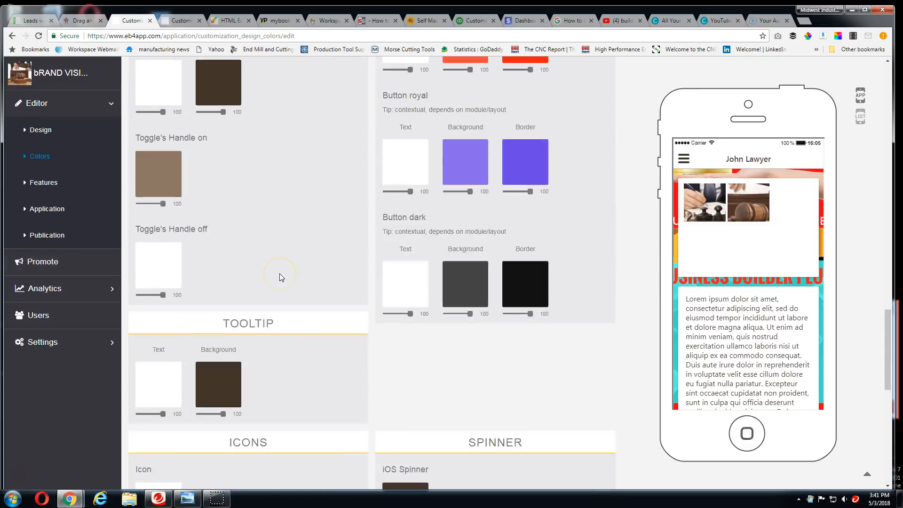
# Delete the lawyer's custom page, the first of the app's feature pages
pyautogui.click(43, 185)
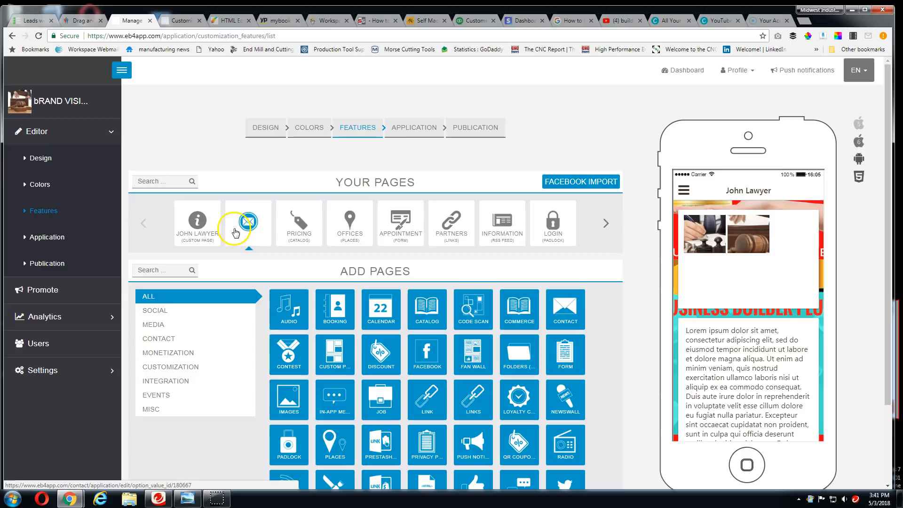
pyautogui.click(214, 207)
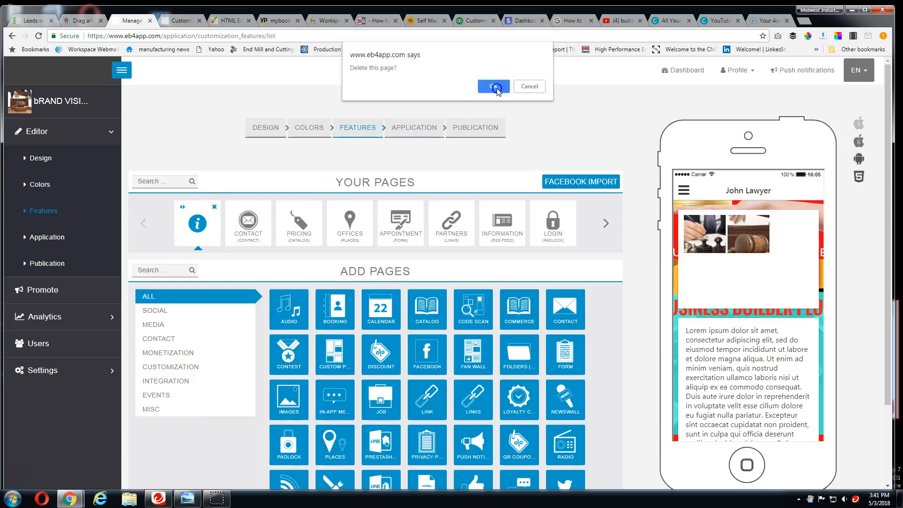
pyautogui.click(494, 88)
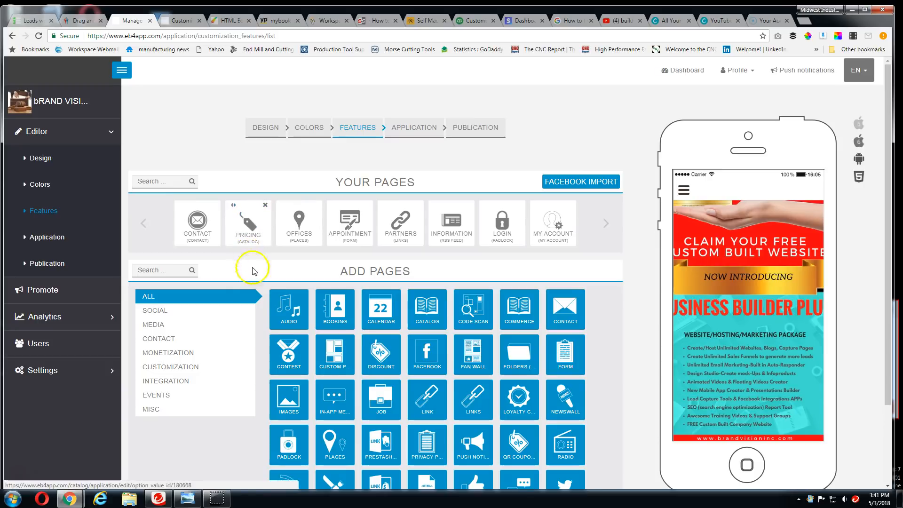
# Open the Lorem ipsum 1 product in the Pricing page's catalog for editing and review its description, price and picture fields
pyautogui.click(248, 224)
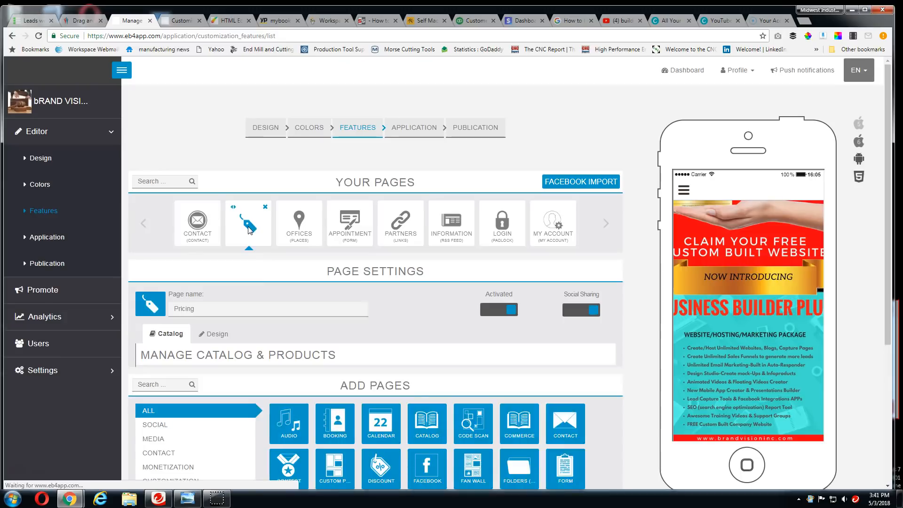
pyautogui.scroll(-3, 276, 356)
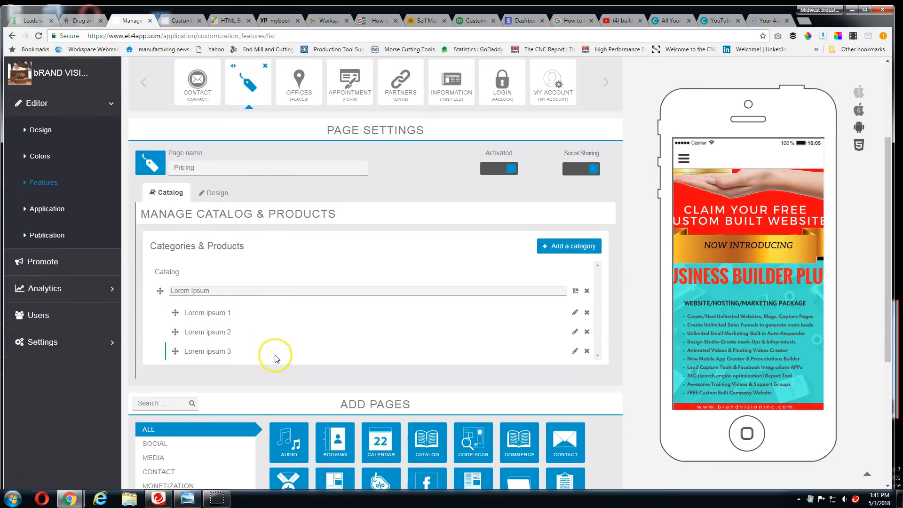
pyautogui.scroll(-1, 486, 348)
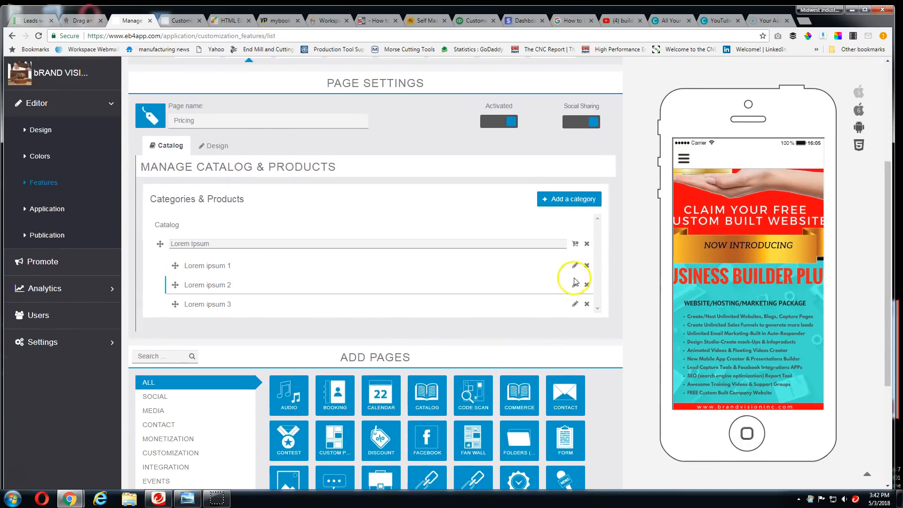
pyautogui.click(575, 266)
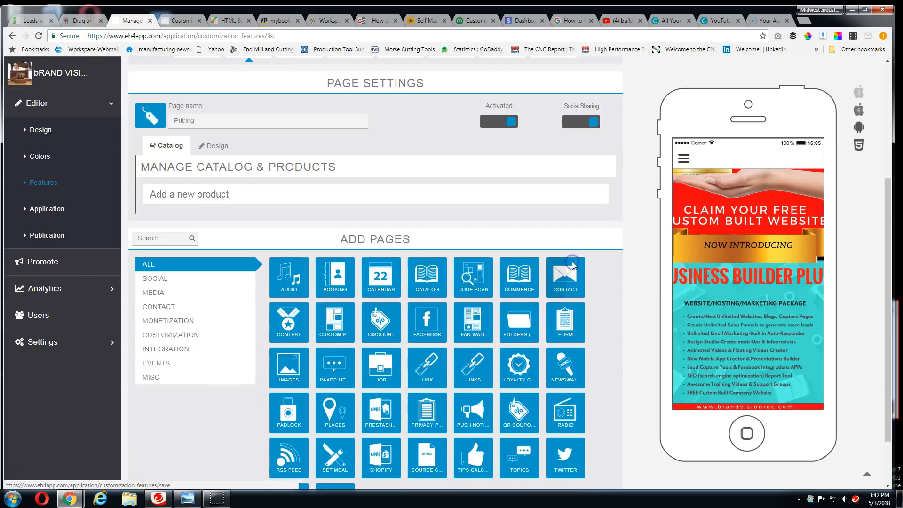
pyautogui.click(356, 286)
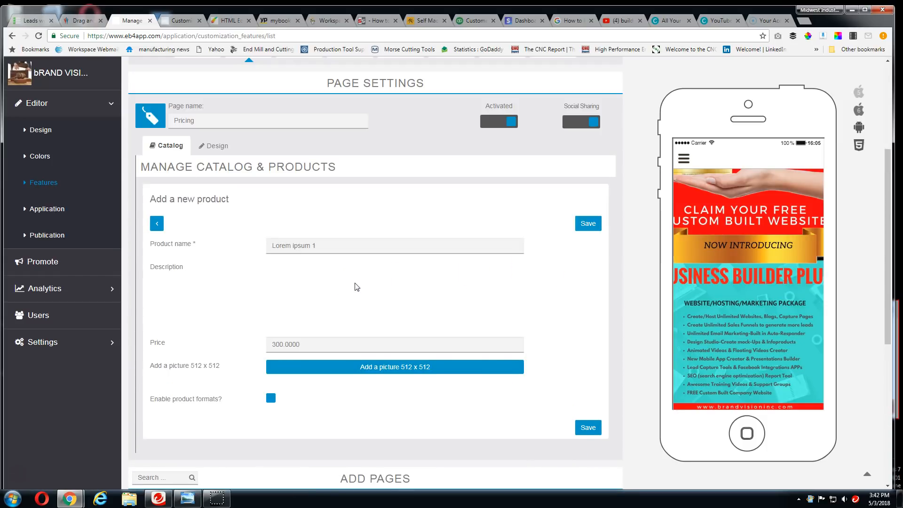
pyautogui.scroll(-1, 356, 285)
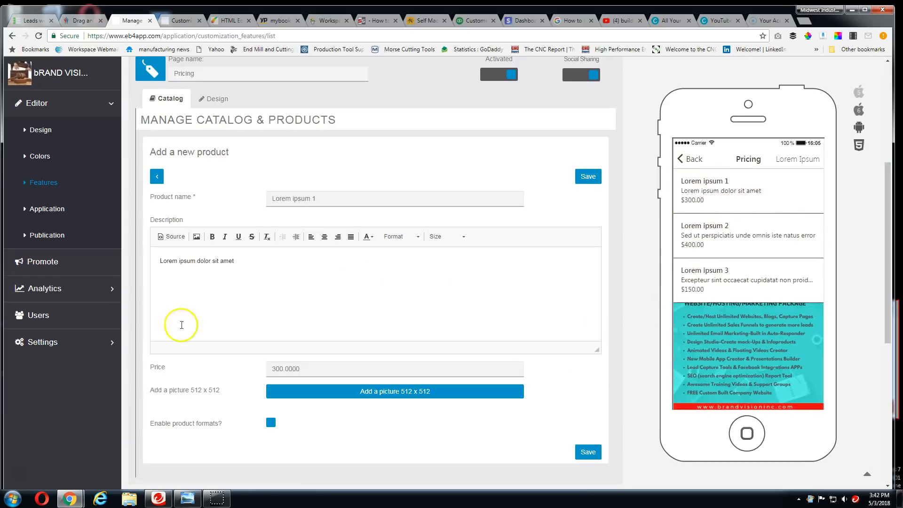
pyautogui.scroll(-2, 407, 365)
pyautogui.scroll(2, 344, 352)
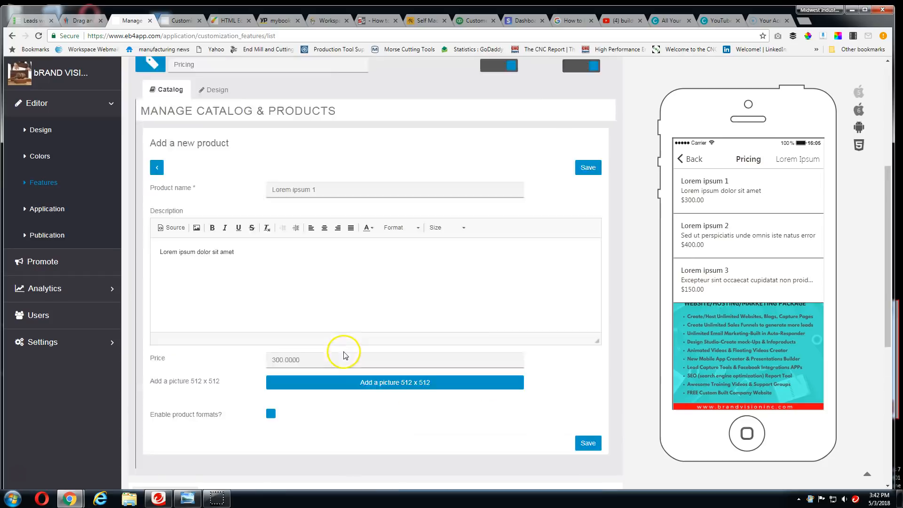
pyautogui.scroll(2, 343, 352)
pyautogui.scroll(2, 352, 306)
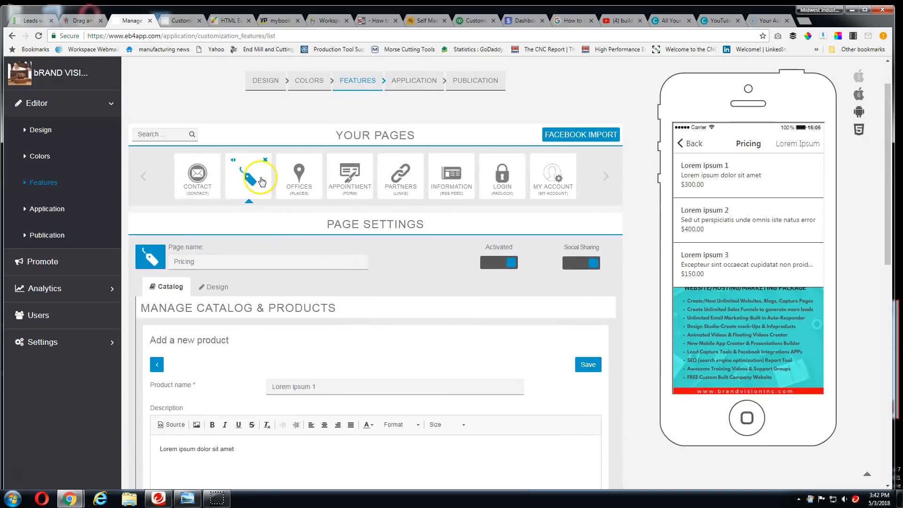
pyautogui.scroll(-2, 273, 306)
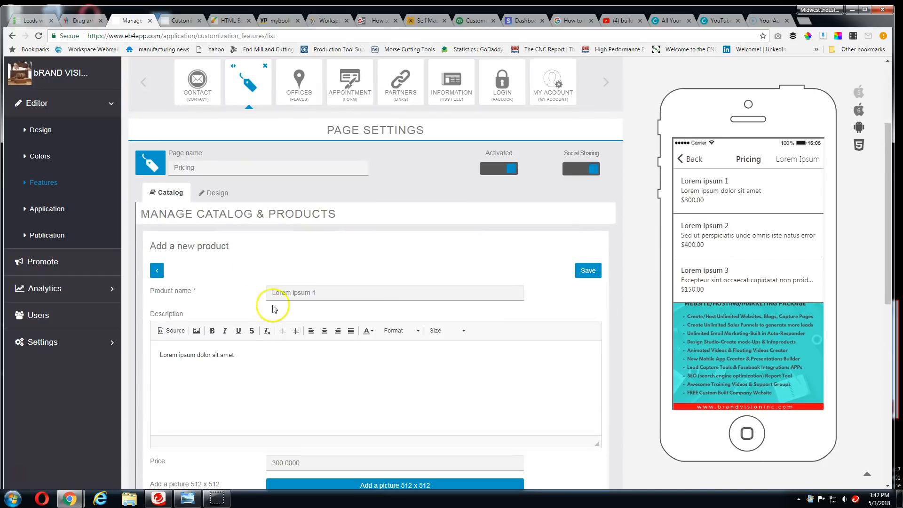
# Rename the Lorem ipsum 1 product as WEBSITE PACKAGE #1 (BRONZE), copy that name and save the product
pyautogui.moveTo(320, 291); pyautogui.dragTo(266, 287)
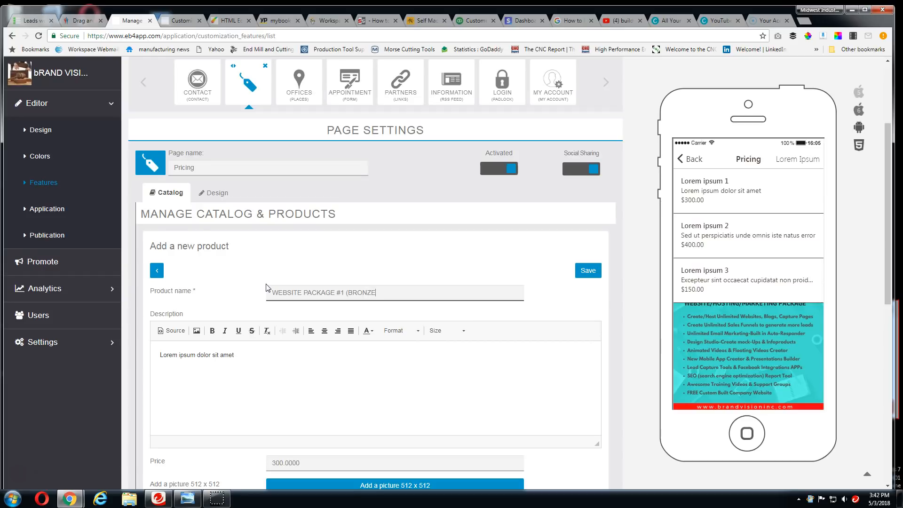
pyautogui.moveTo(399, 292); pyautogui.dragTo(266, 293)
pyautogui.hotkey('ctrl', 'c')
pyautogui.click(592, 271)
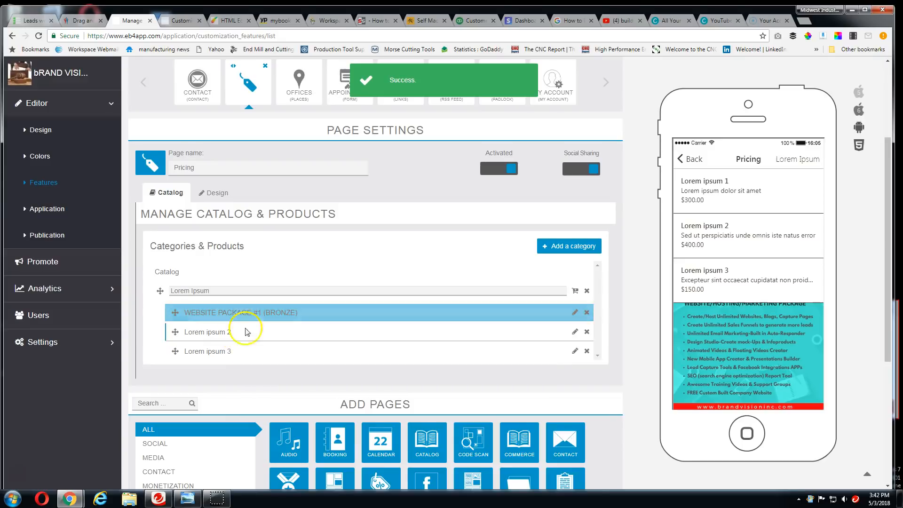
# Rename the catalog product Lorem ipsum 2 as WEBSITE PACKAGE #1 (SILVER) and save it
pyautogui.click(575, 331)
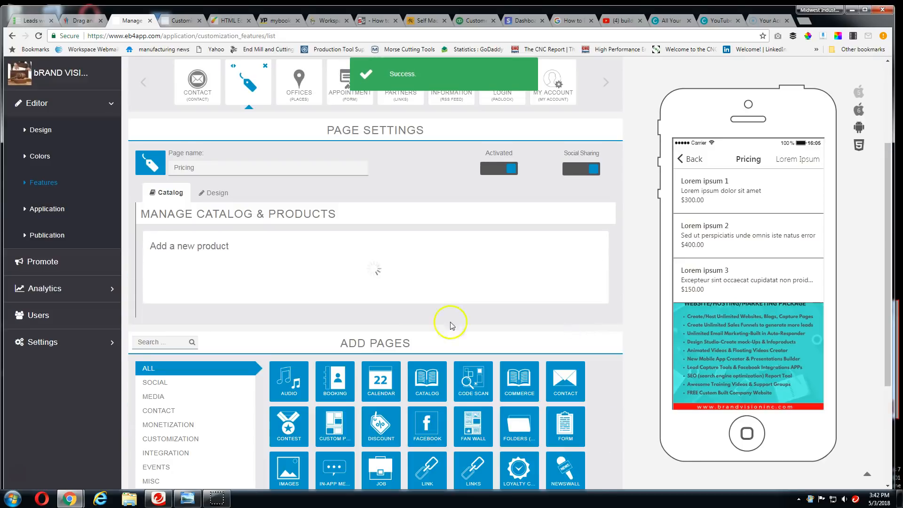
pyautogui.moveTo(348, 296); pyautogui.dragTo(274, 293)
pyautogui.hotkey('ctrl', 'v')
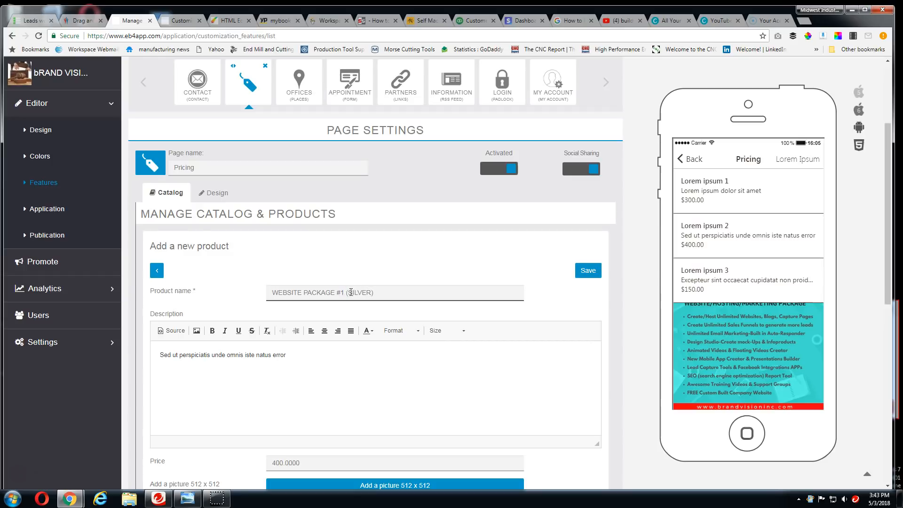
pyautogui.click(594, 272)
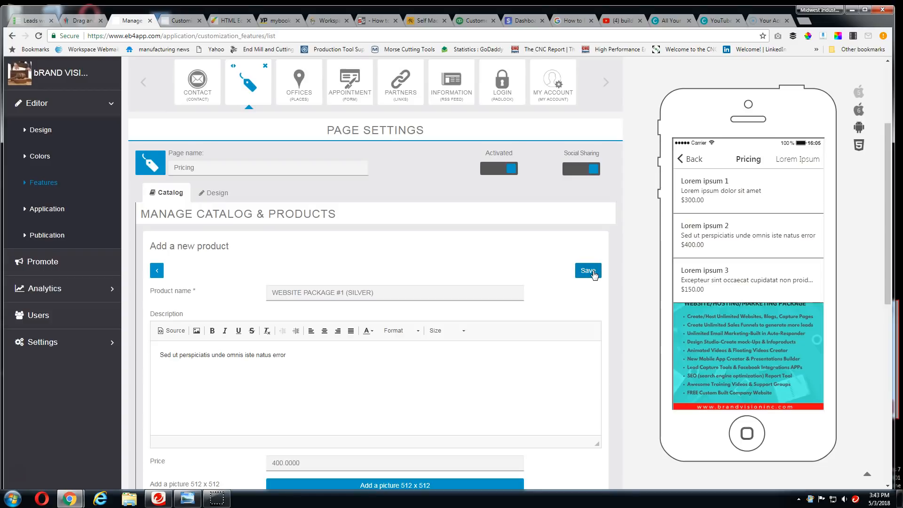
pyautogui.click(594, 271)
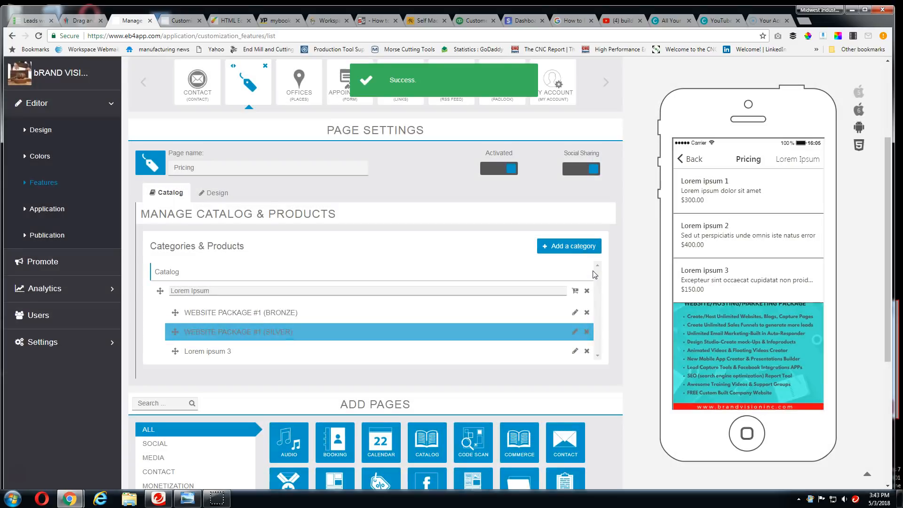
# Rename the catalog product Lorem ipsum 3 as WEBSITE PACKAGE #1 (GOLD) and save it
pyautogui.scroll(-2, 604, 297)
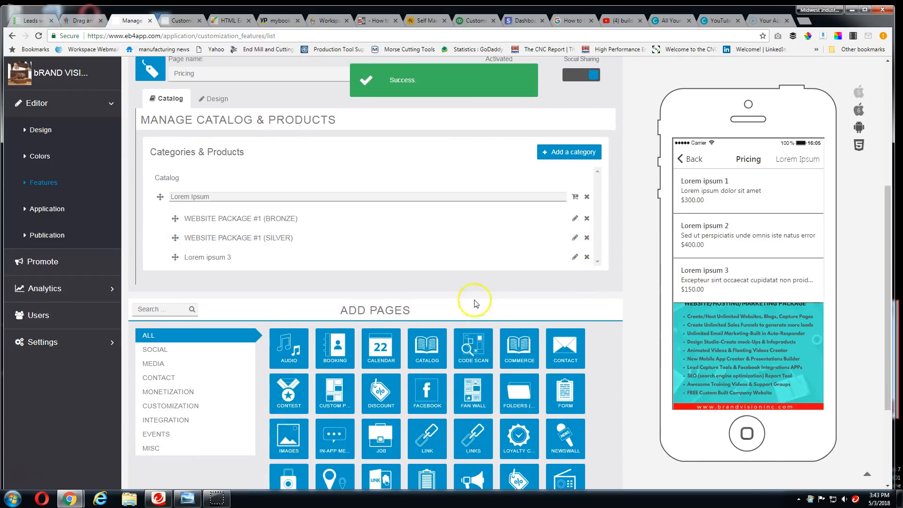
pyautogui.click(575, 257)
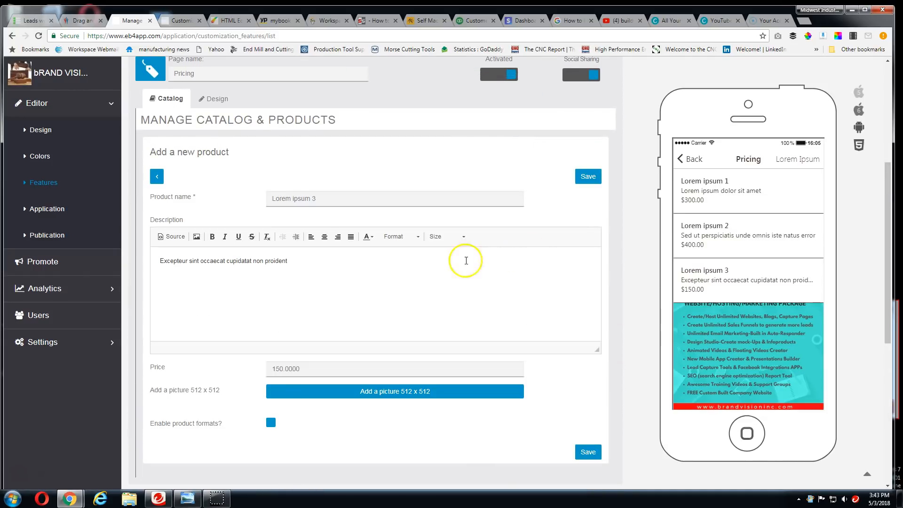
pyautogui.moveTo(329, 198); pyautogui.dragTo(262, 200)
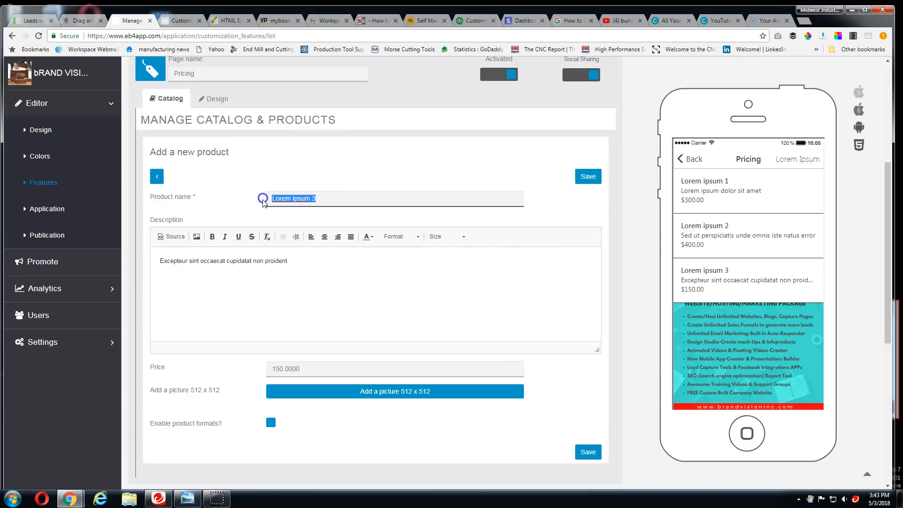
pyautogui.write('WEBSITE PACKAGE #1 (BRONZE)')
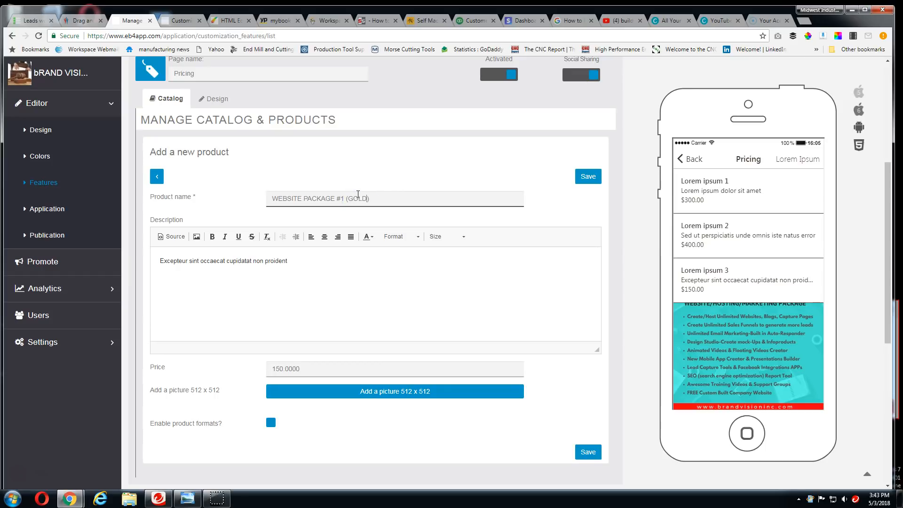
pyautogui.click(594, 181)
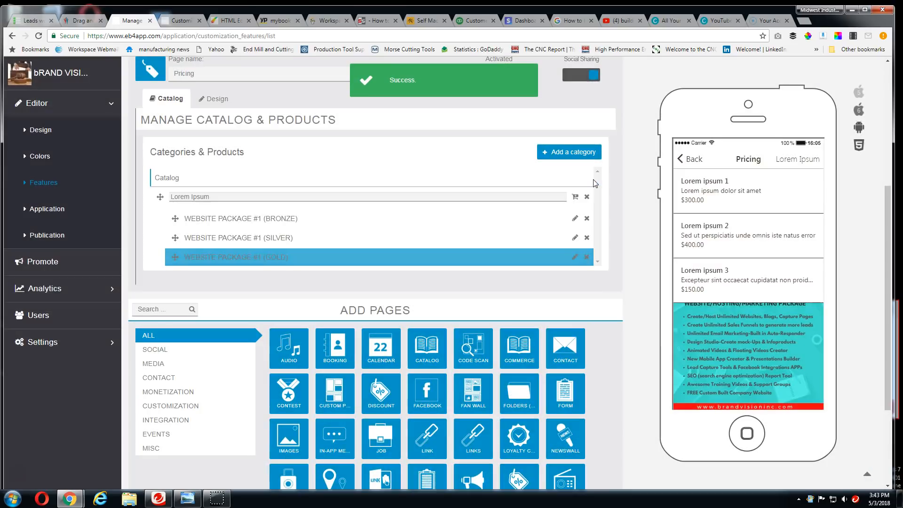
# Open the WEBSITE PACKAGE #1 (GOLD) product for editing at its price and picture fields
pyautogui.scroll(-4, 536, 224)
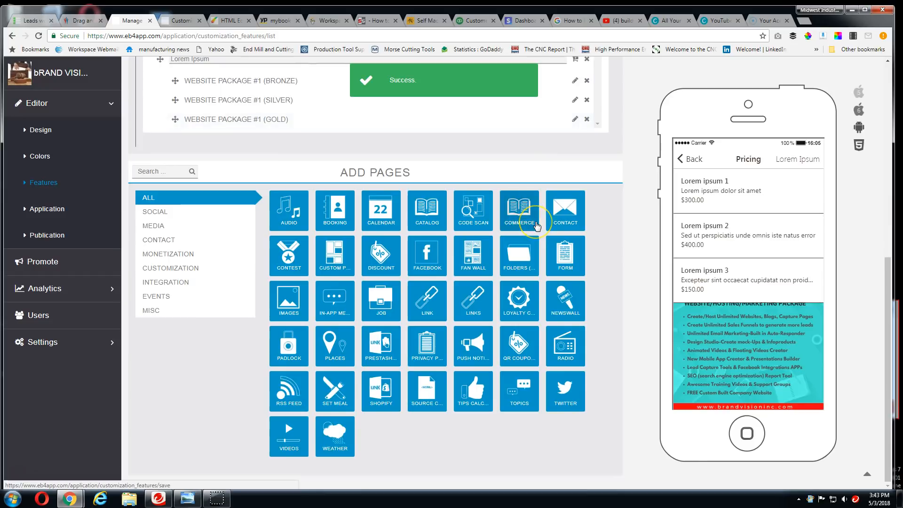
pyautogui.scroll(2, 536, 225)
pyautogui.scroll(3, 536, 226)
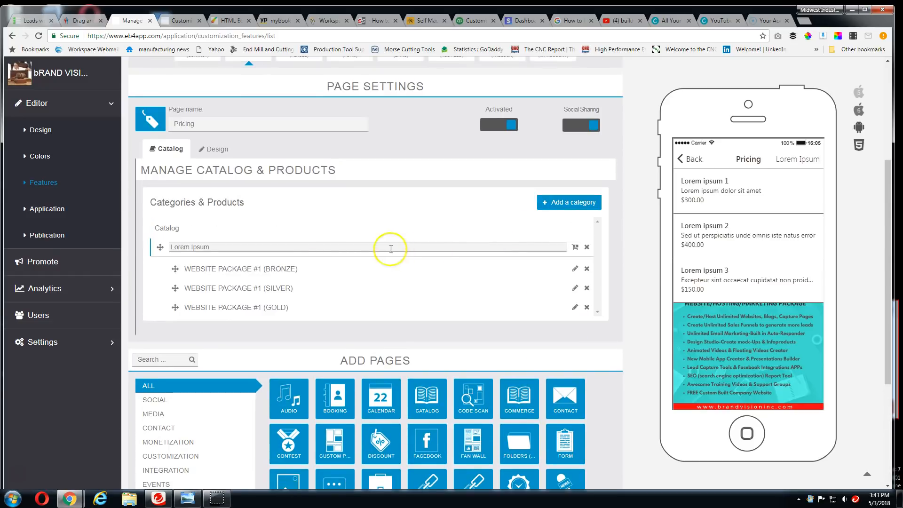
pyautogui.scroll(-2, 310, 268)
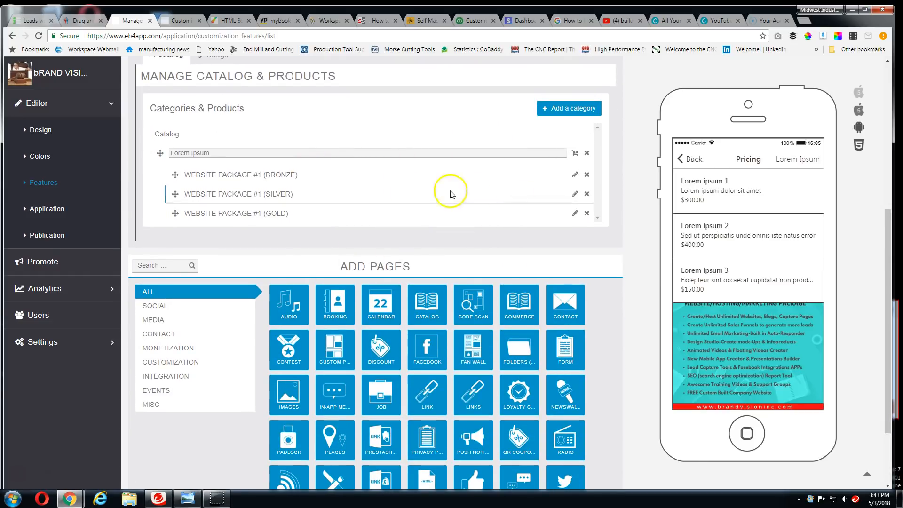
pyautogui.click(574, 213)
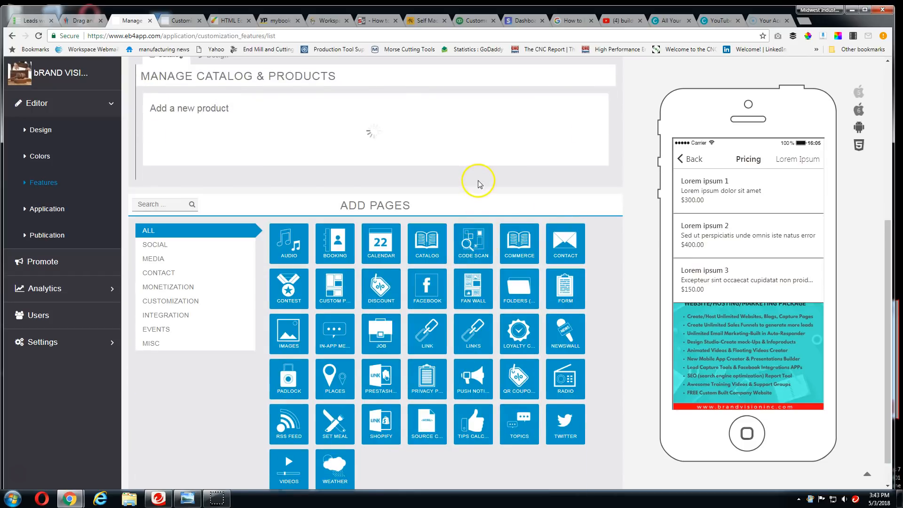
pyautogui.scroll(-1, 290, 259)
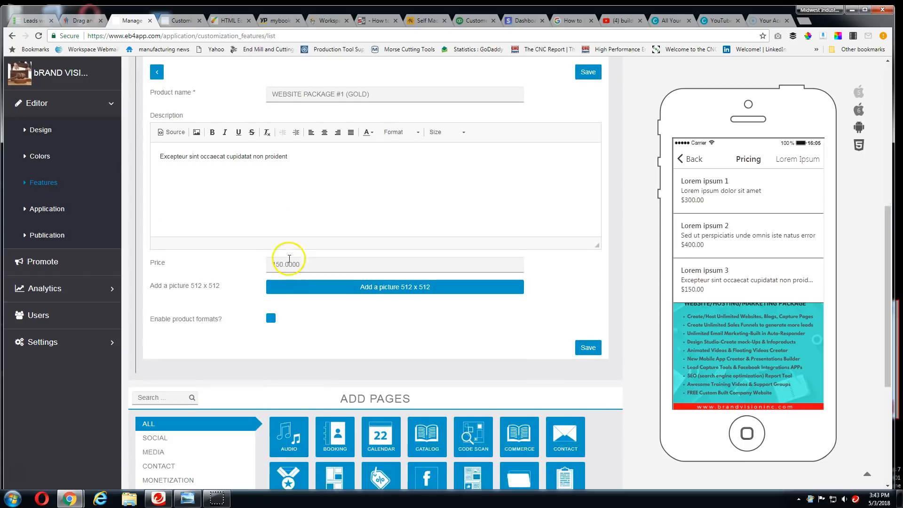
pyautogui.scroll(-1, 289, 259)
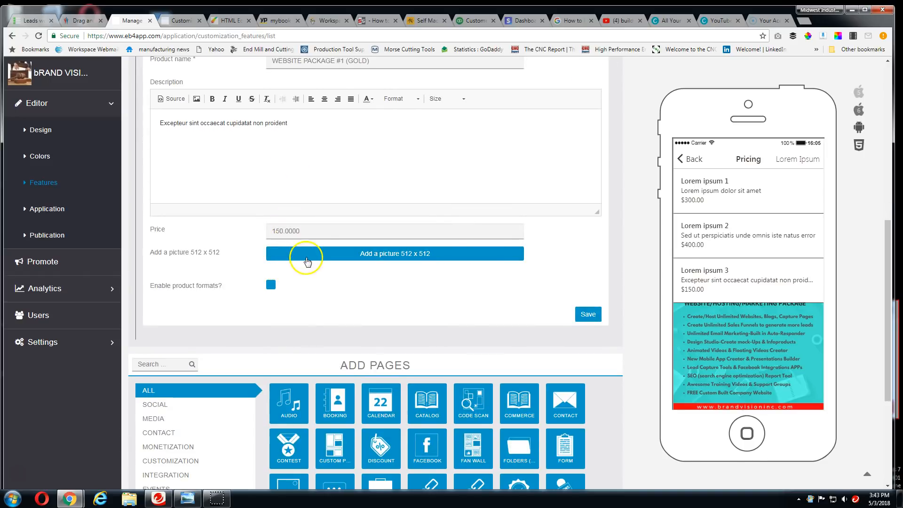
# Add 1,000-10,000.png from Downloads as the GOLD product's picture, accept the crop and save the product
pyautogui.click(312, 254)
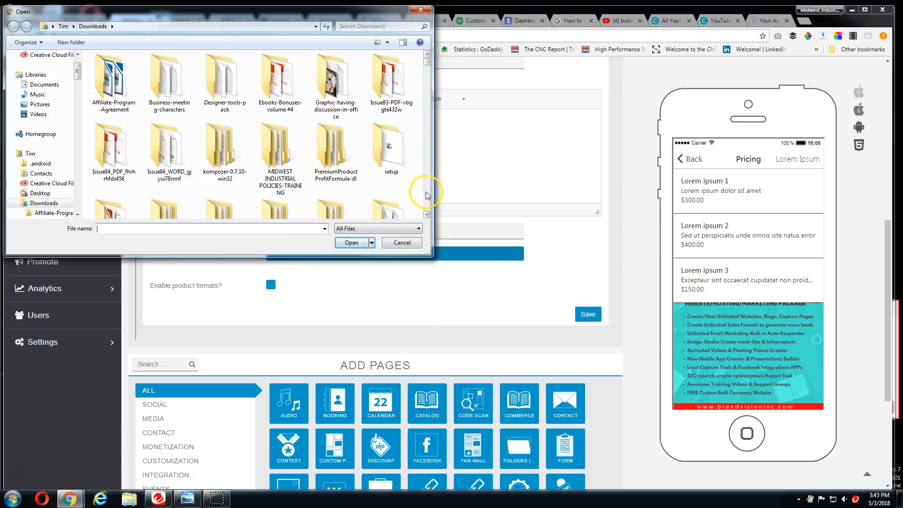
pyautogui.scroll(-5, 427, 194)
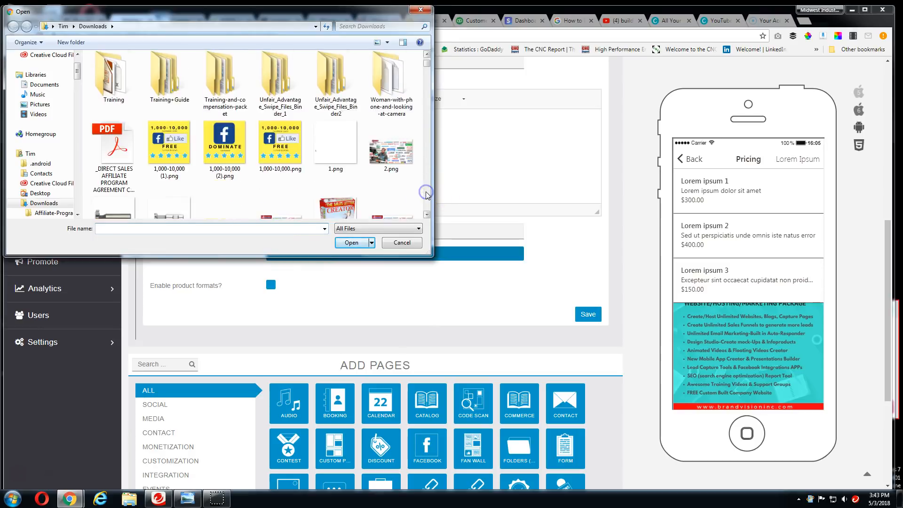
pyautogui.click(428, 55)
pyautogui.click(280, 75)
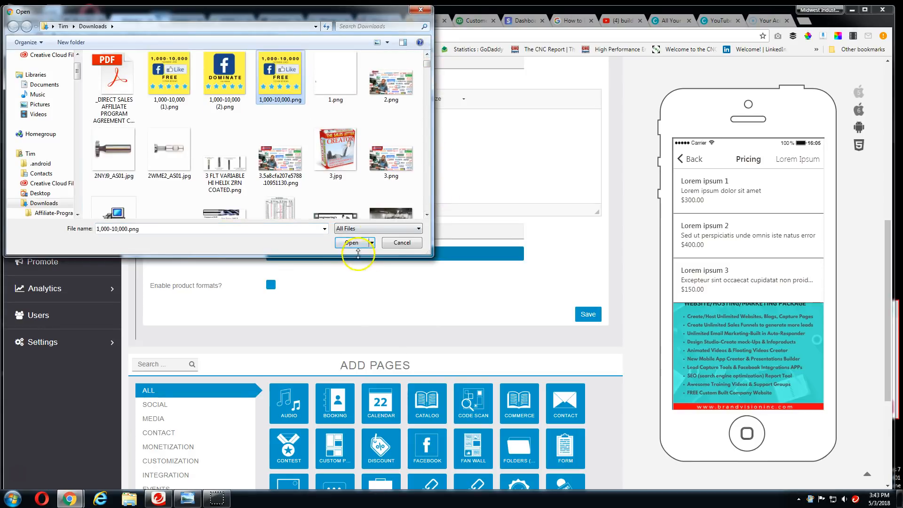
pyautogui.click(352, 242)
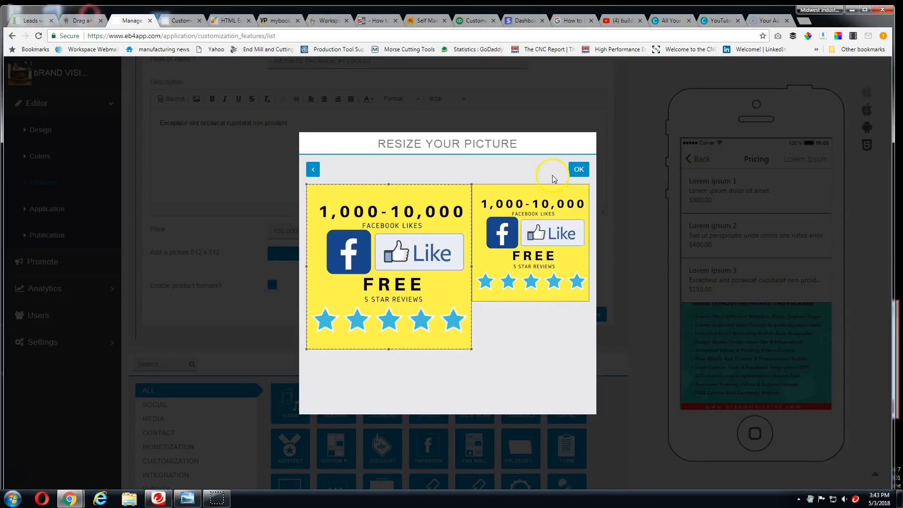
pyautogui.click(579, 170)
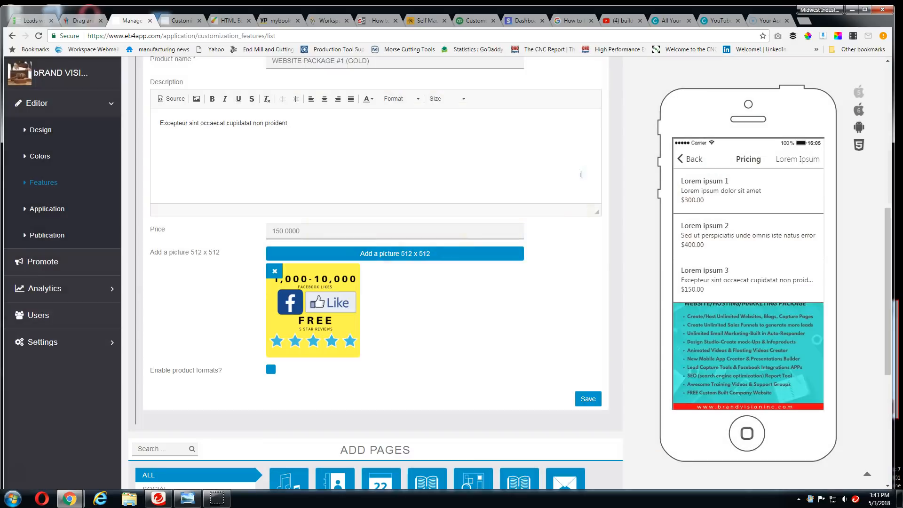
pyautogui.click(579, 303)
pyautogui.click(584, 400)
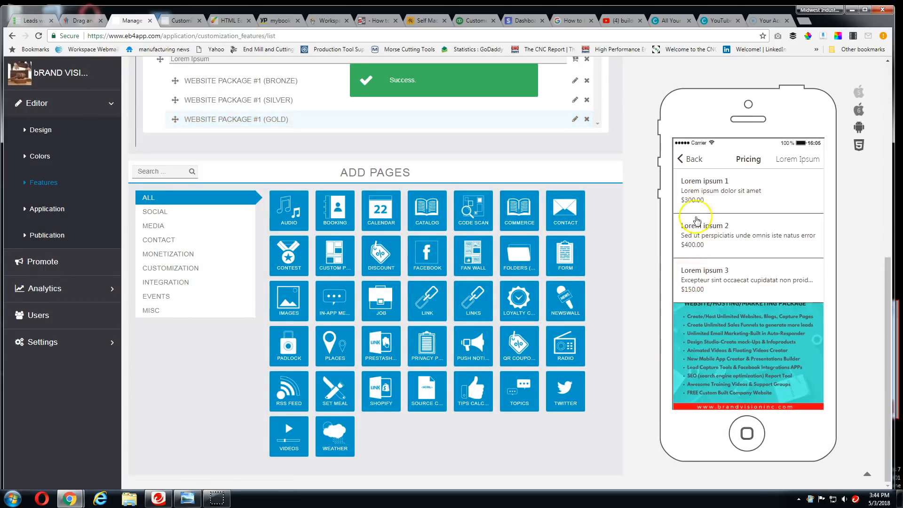
# Reopen the Pricing page in the phone preview to check the renamed products and the new picture
pyautogui.click(692, 160)
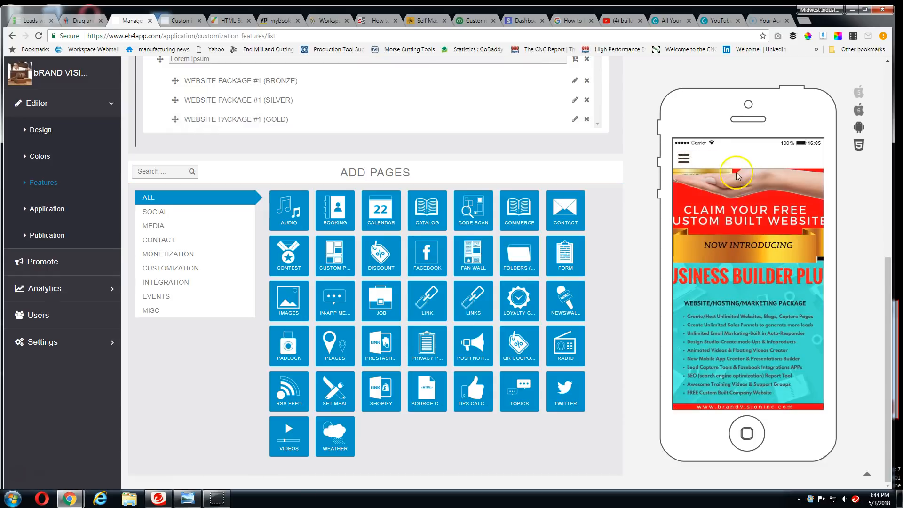
pyautogui.click(683, 158)
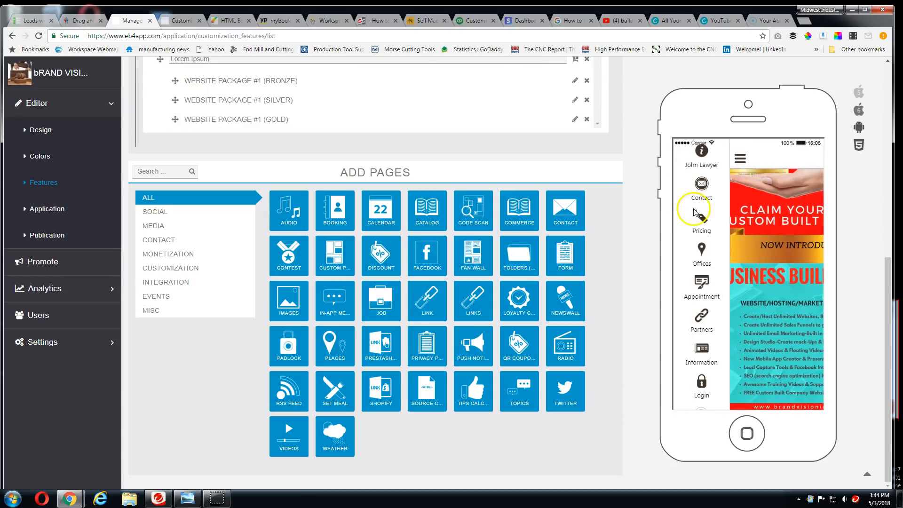
pyautogui.click(701, 226)
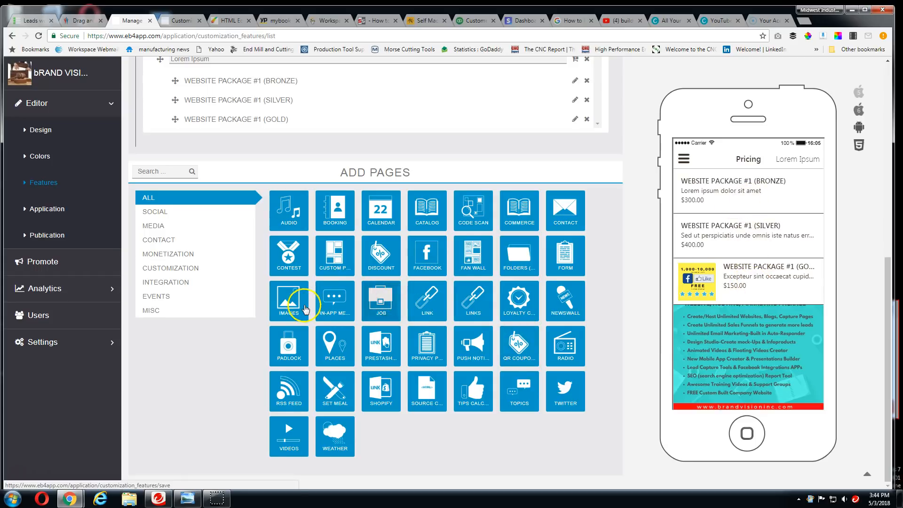
# Look over the Pricing catalog settings and the page types that can be added to the app
pyautogui.scroll(4, 301, 301)
pyautogui.scroll(-1, 242, 308)
pyautogui.scroll(1, 237, 305)
pyautogui.scroll(-1, 238, 301)
pyautogui.scroll(-3, 222, 278)
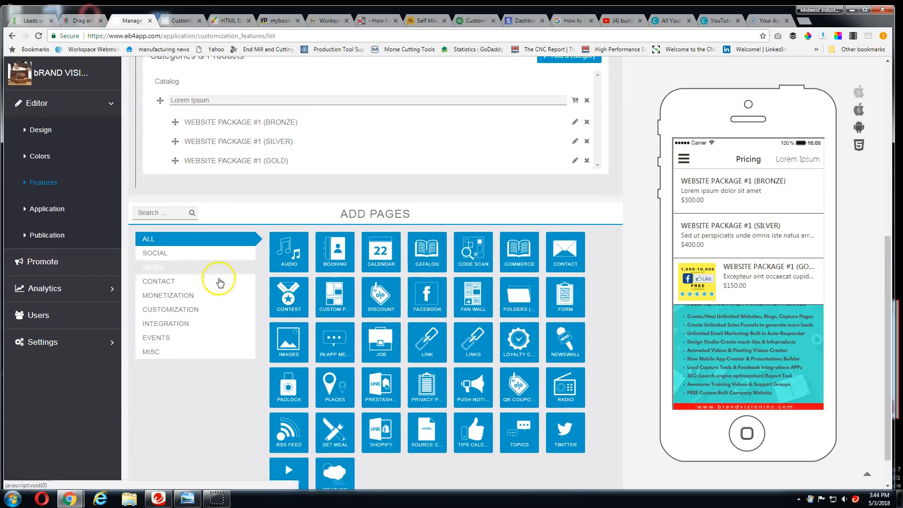
pyautogui.scroll(3, 373, 343)
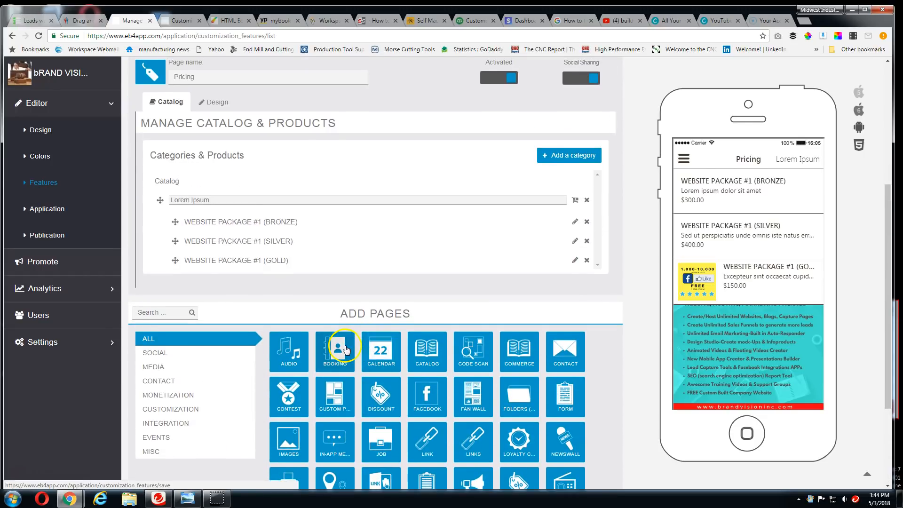
pyautogui.scroll(1, 254, 346)
# Reload the Features section and open the import of features from Facebook
pyautogui.click(49, 183)
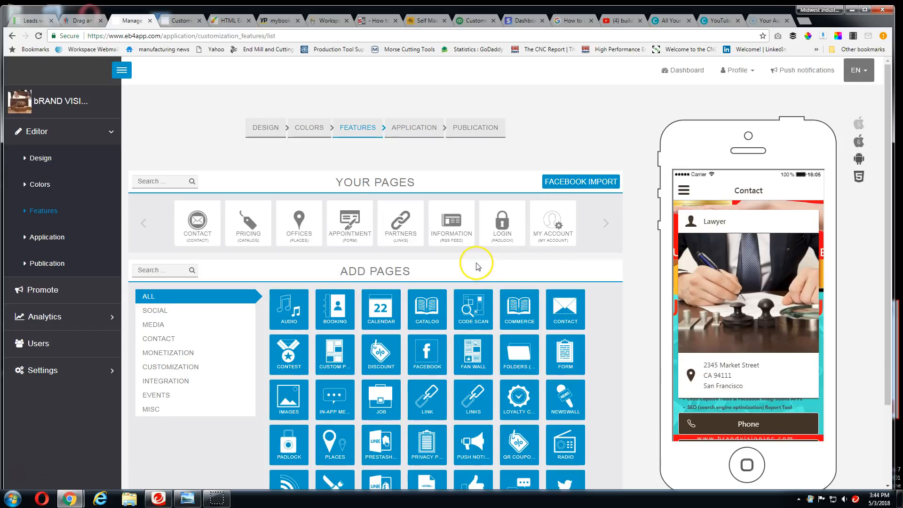
pyautogui.scroll(-1, 476, 265)
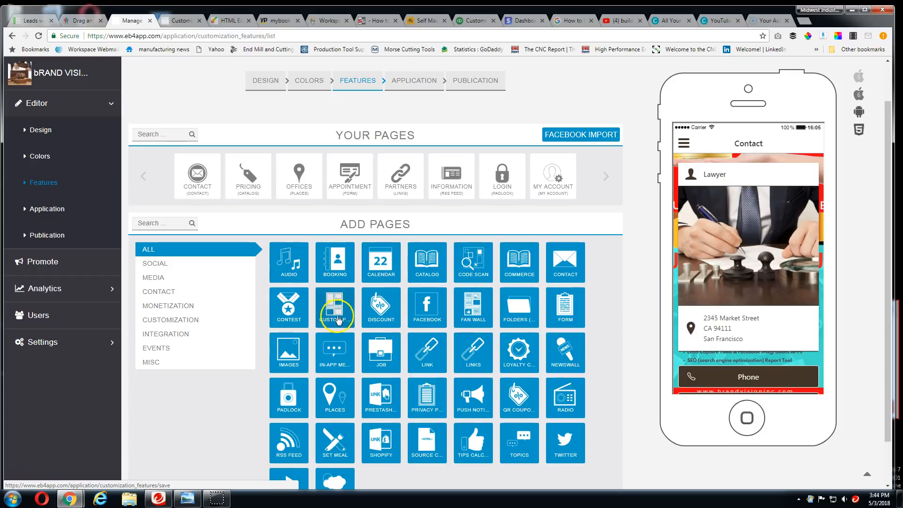
pyautogui.click(586, 136)
pyautogui.click(581, 136)
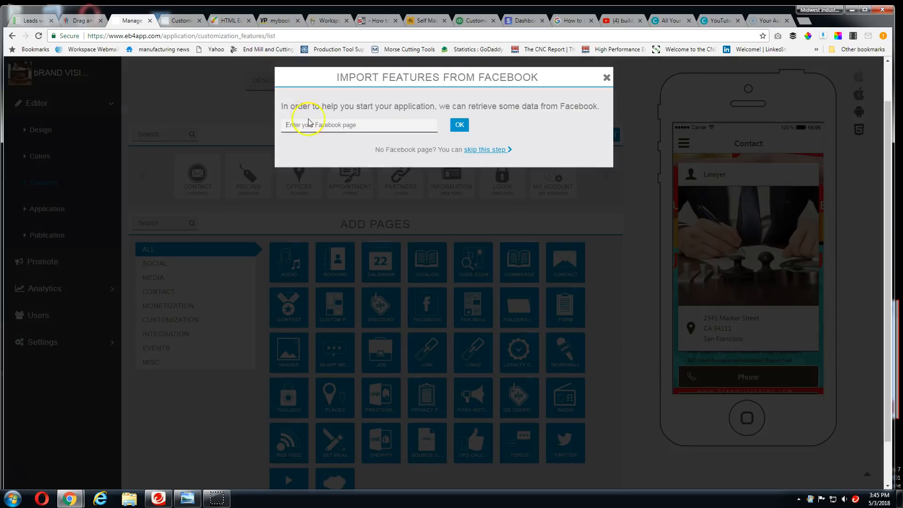
# Search the web for FACEBOOK in a new browser tab and open the Facebook home page
pyautogui.click(803, 22)
pyautogui.write('FACEBOOK')
pyautogui.press('Return')
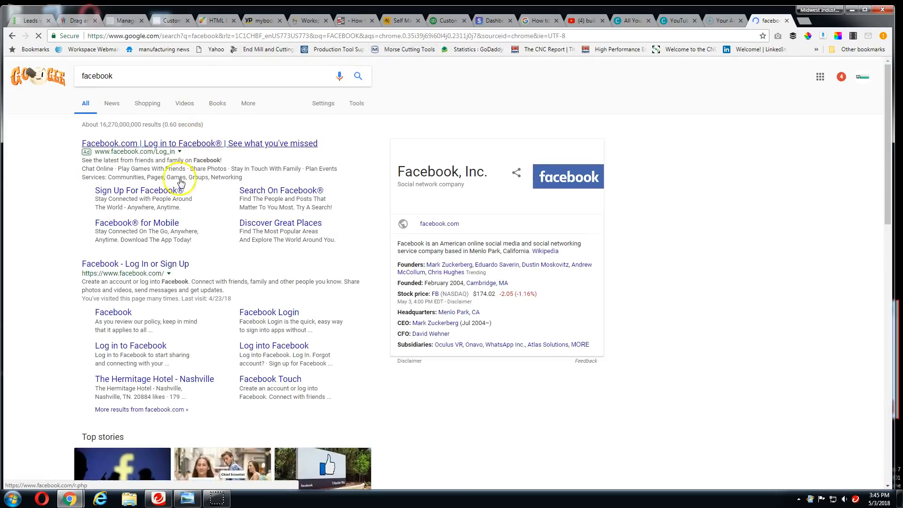
pyautogui.click(138, 264)
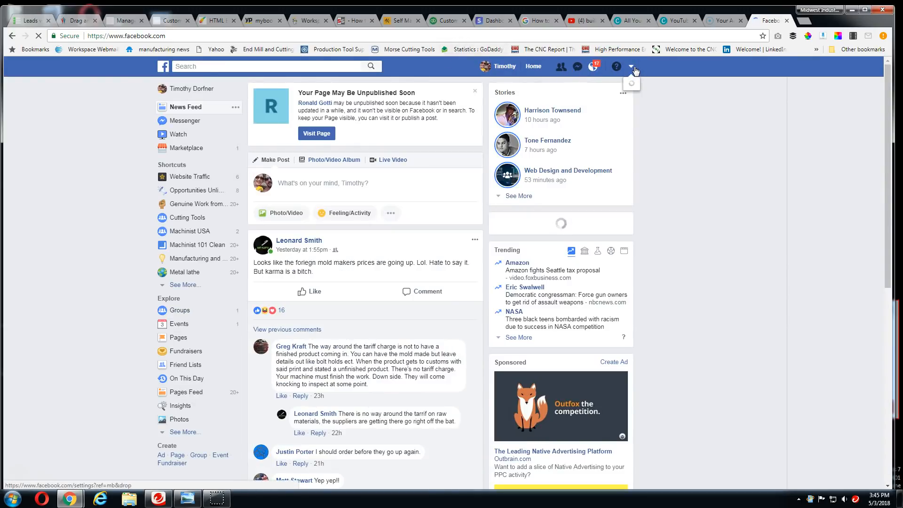
pyautogui.click(633, 69)
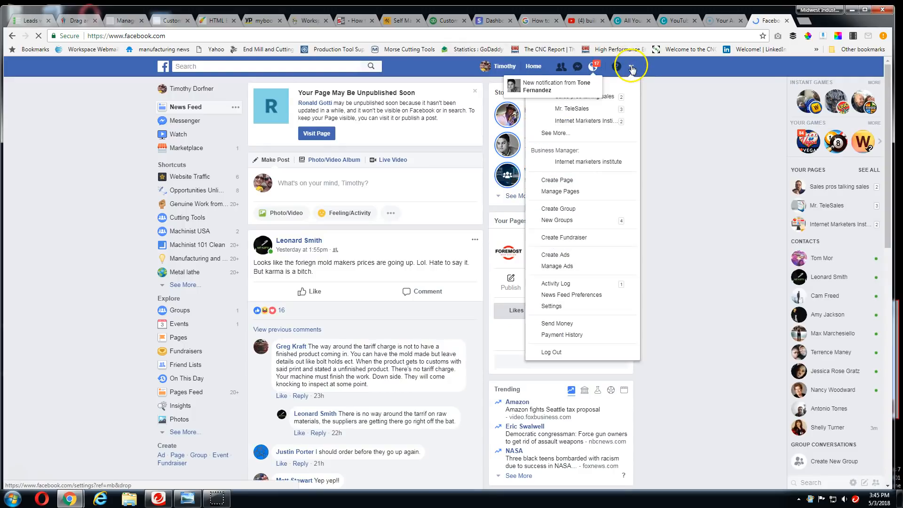
pyautogui.click(563, 134)
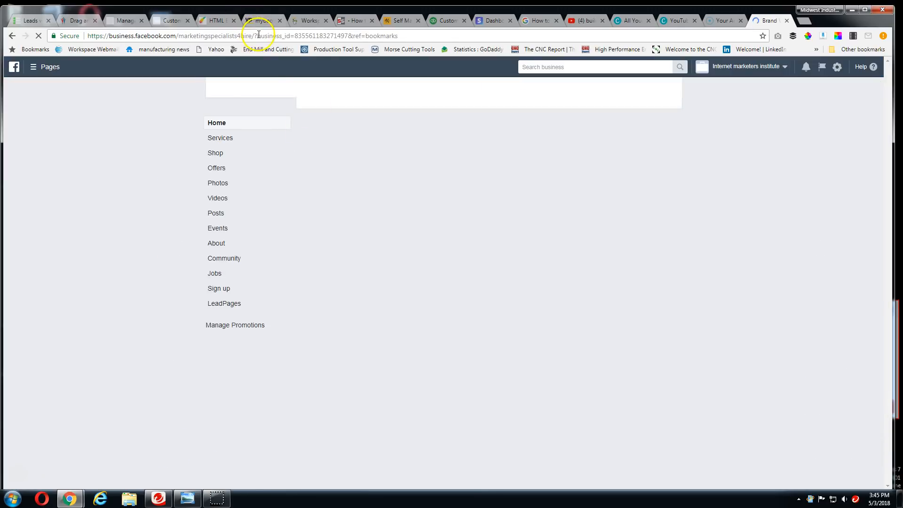
pyautogui.moveTo(255, 34); pyautogui.dragTo(27, 8)
pyautogui.hotkey('ctrl', 'c')
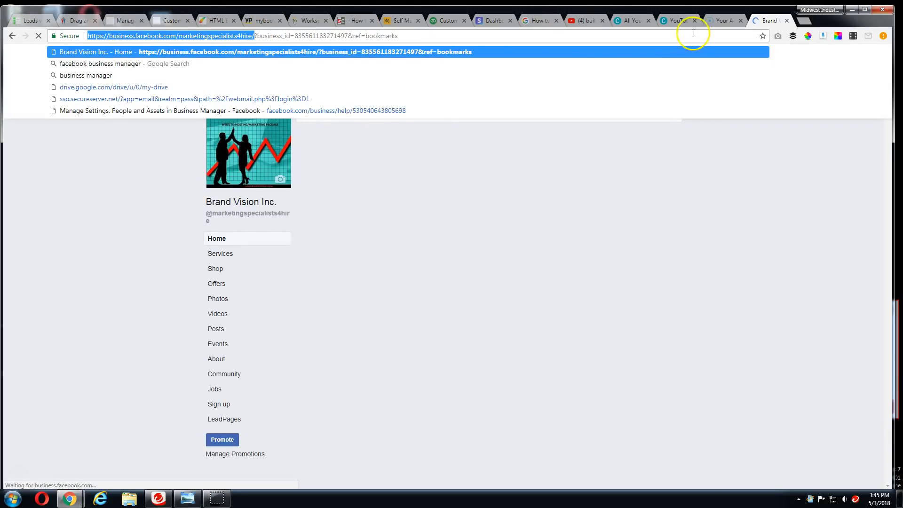
pyautogui.click(727, 20)
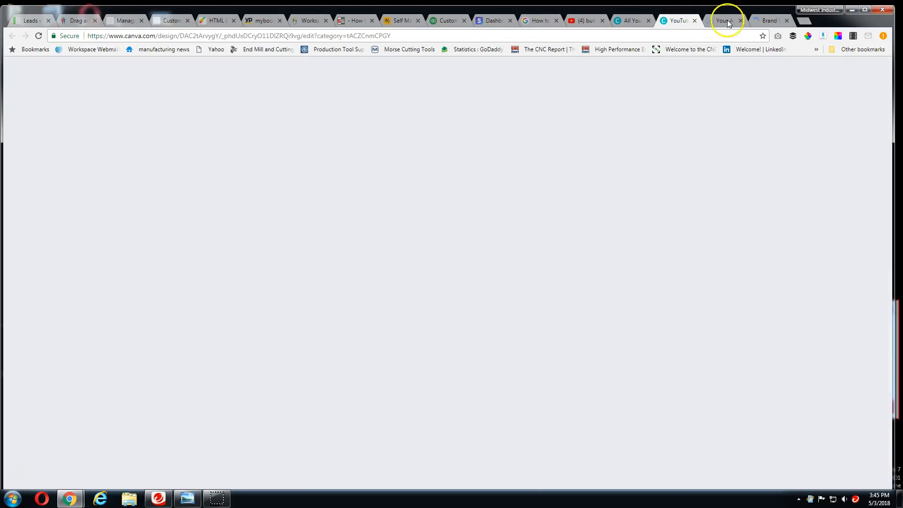
pyautogui.click(125, 20)
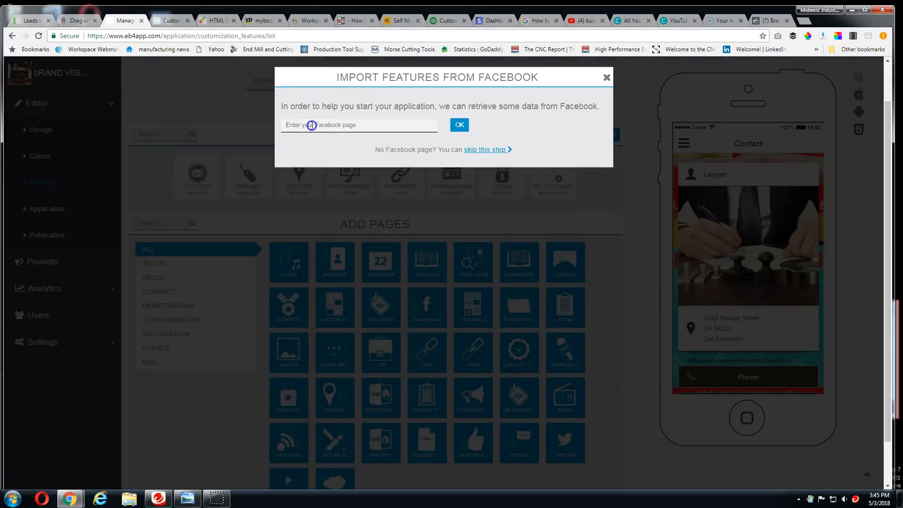
# Import the app features from the copied Facebook page address and close the import summary
pyautogui.click(311, 125)
pyautogui.hotkey('ctrl', 'v')
pyautogui.click(459, 125)
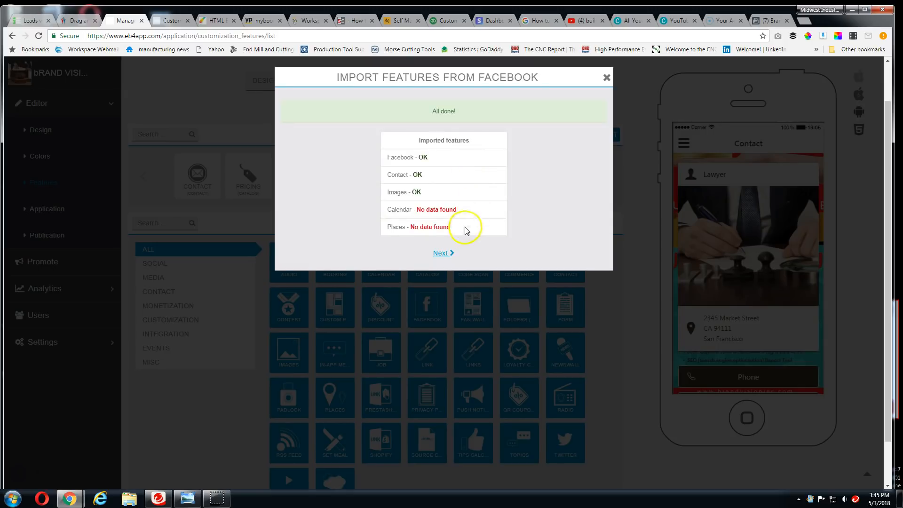
pyautogui.click(441, 253)
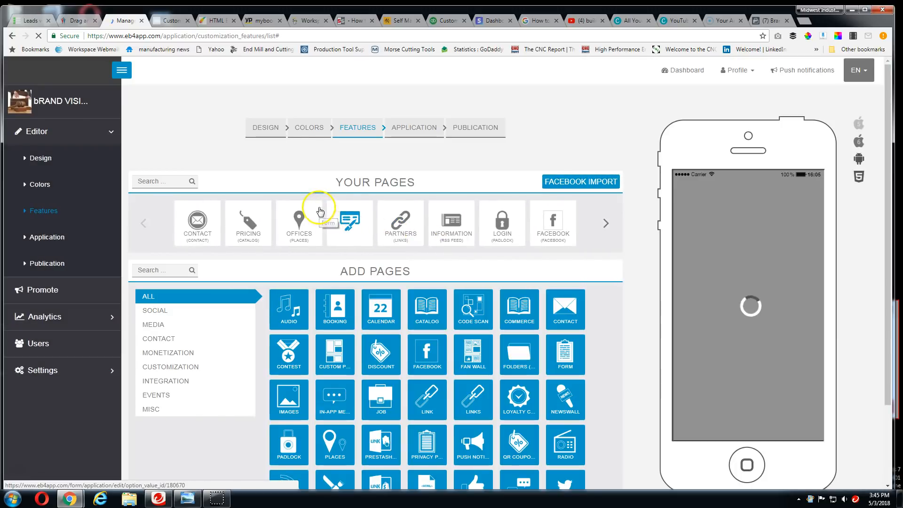
# Delete the Offices page from the app's pages and accept the deletion
pyautogui.click(310, 216)
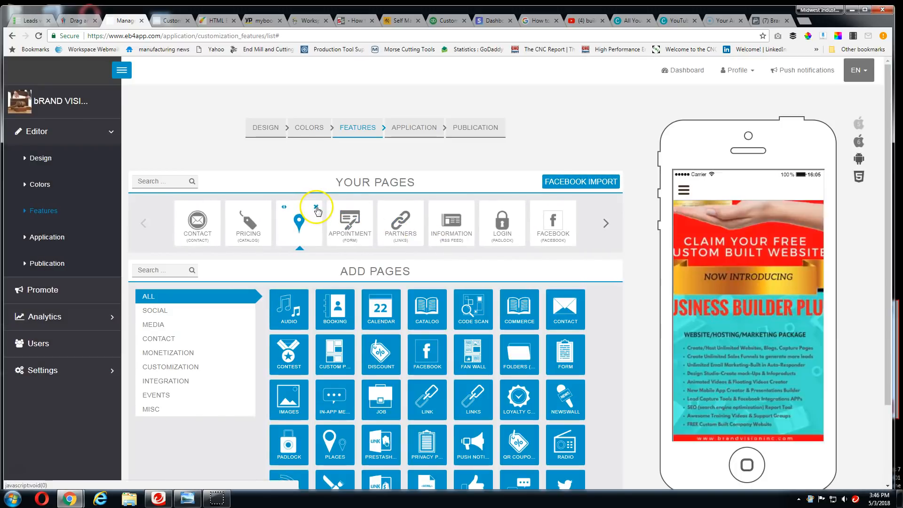
pyautogui.click(316, 208)
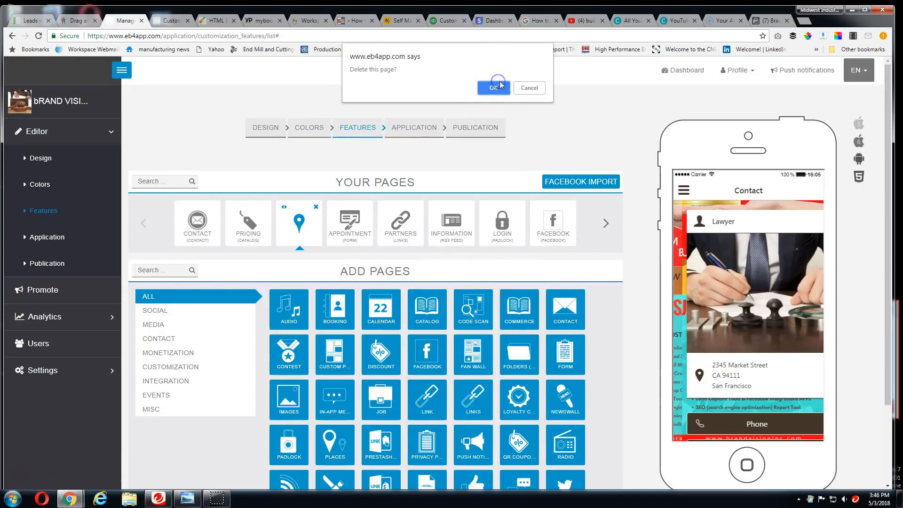
pyautogui.click(494, 88)
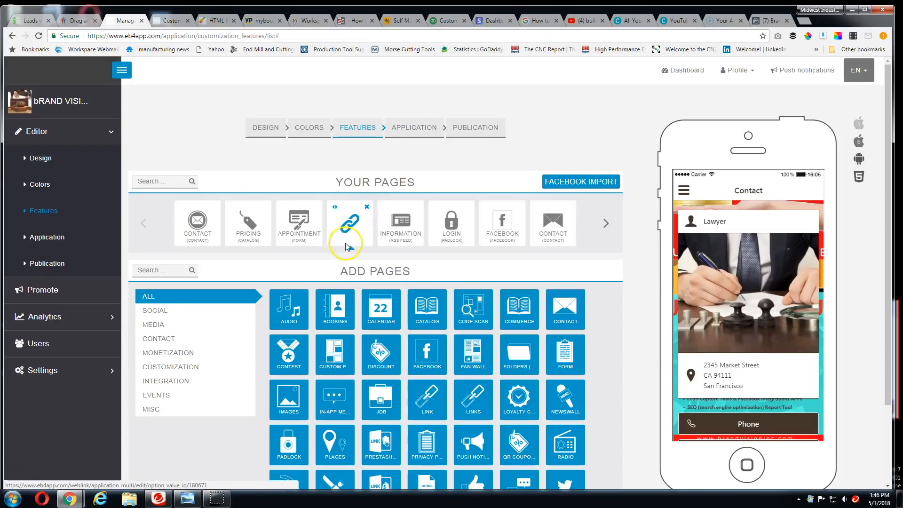
# Open the Appointment form page's settings and replace the recipient email with the company's sales e-mail address
pyautogui.click(306, 218)
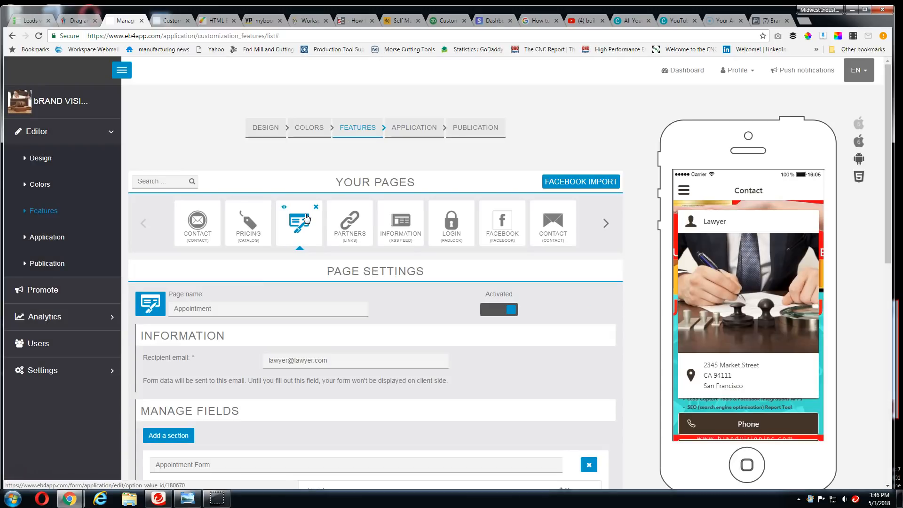
pyautogui.scroll(-2, 332, 319)
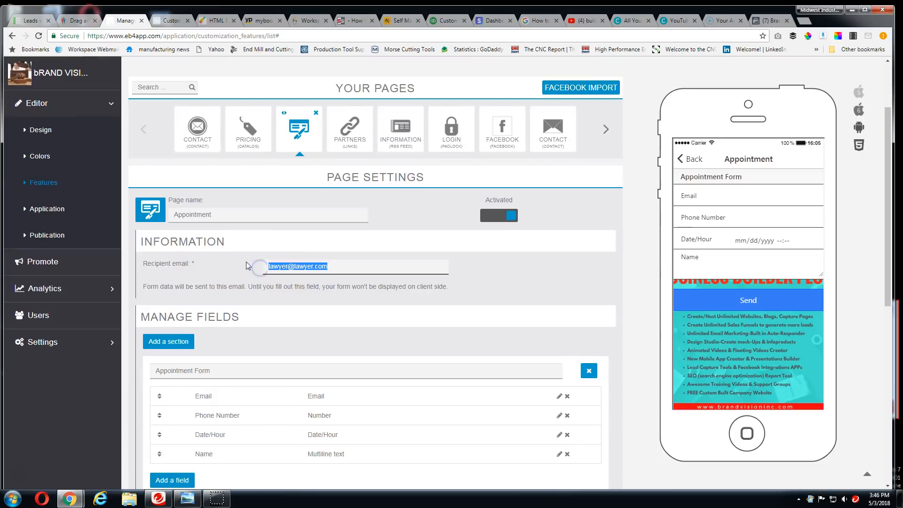
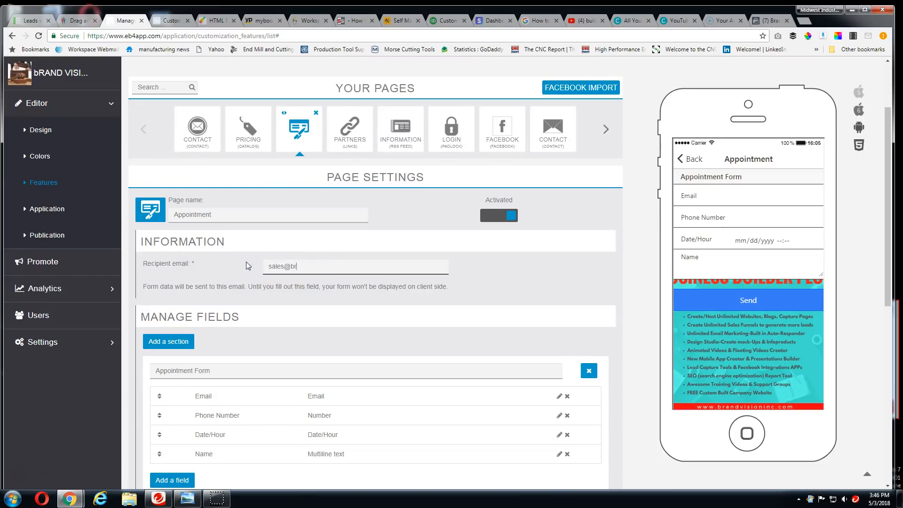
# Rename the Appointment page as Free Consultation
pyautogui.click(221, 215)
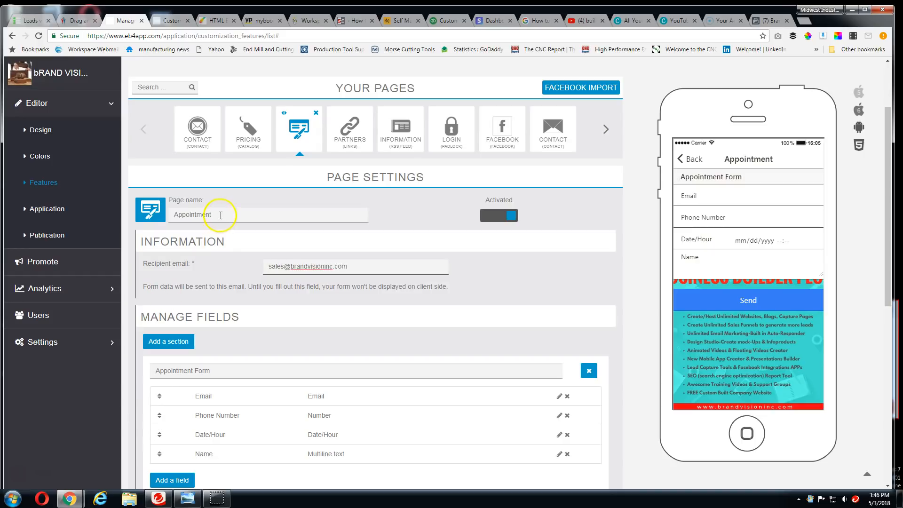
pyautogui.click(219, 214)
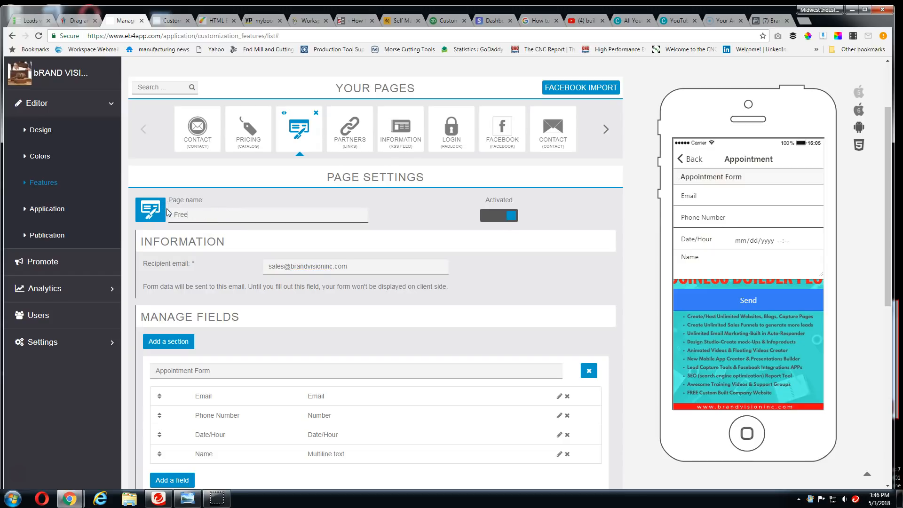
pyautogui.write('Free Consultation')
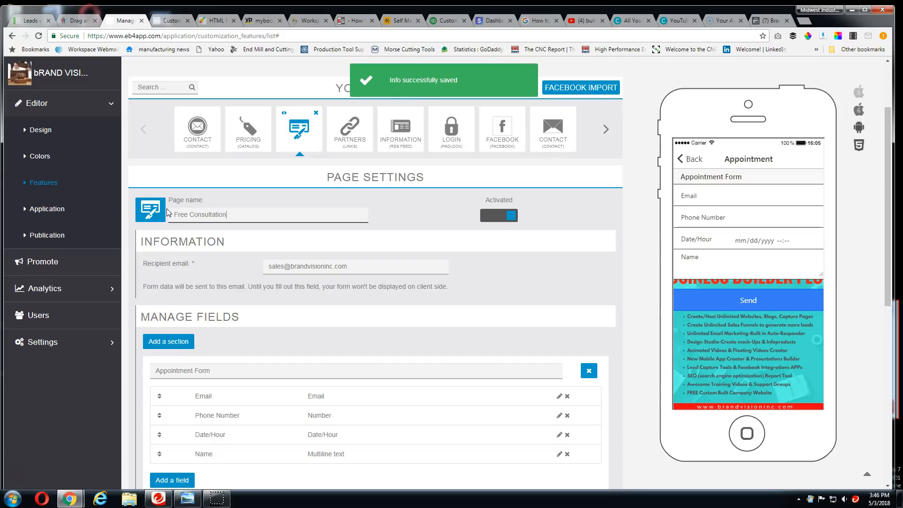
pyautogui.click(424, 284)
# Rename the form's Phone Number field with the company's phone number and save the field
pyautogui.scroll(-2, 489, 282)
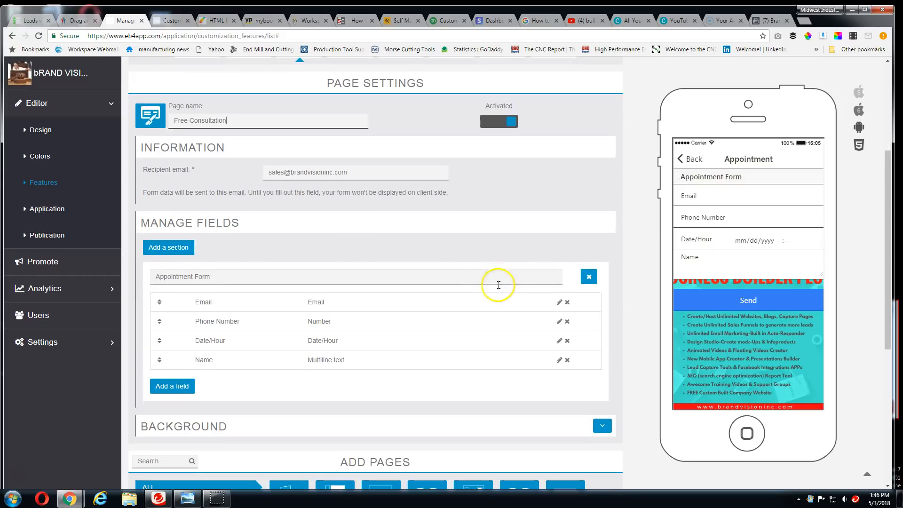
pyautogui.scroll(-2, 196, 254)
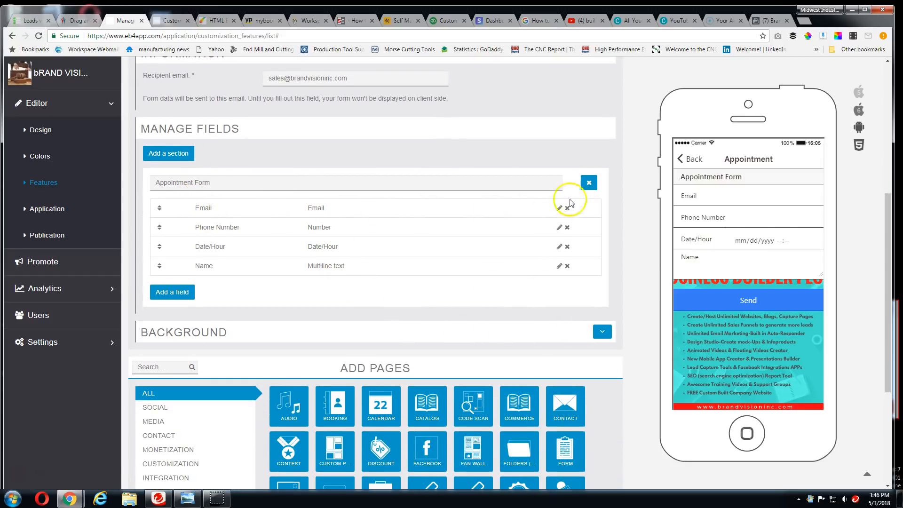
pyautogui.click(559, 228)
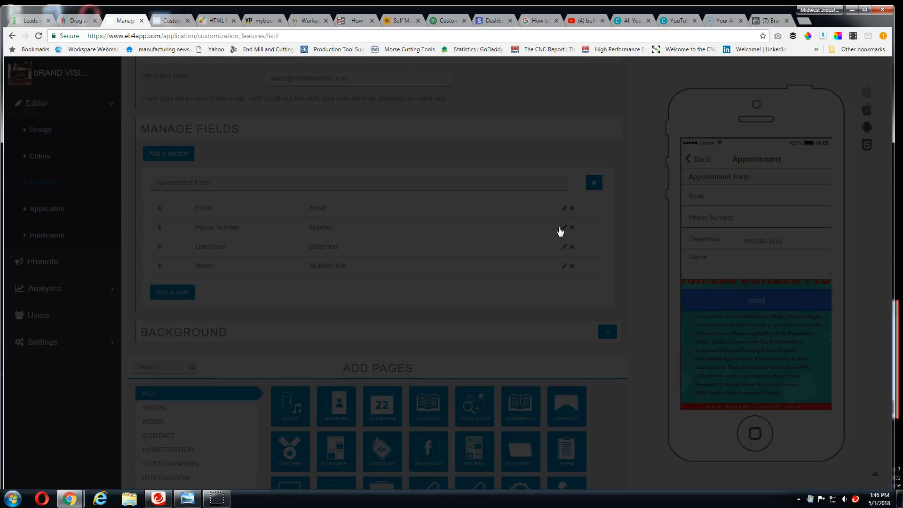
pyautogui.click(437, 194)
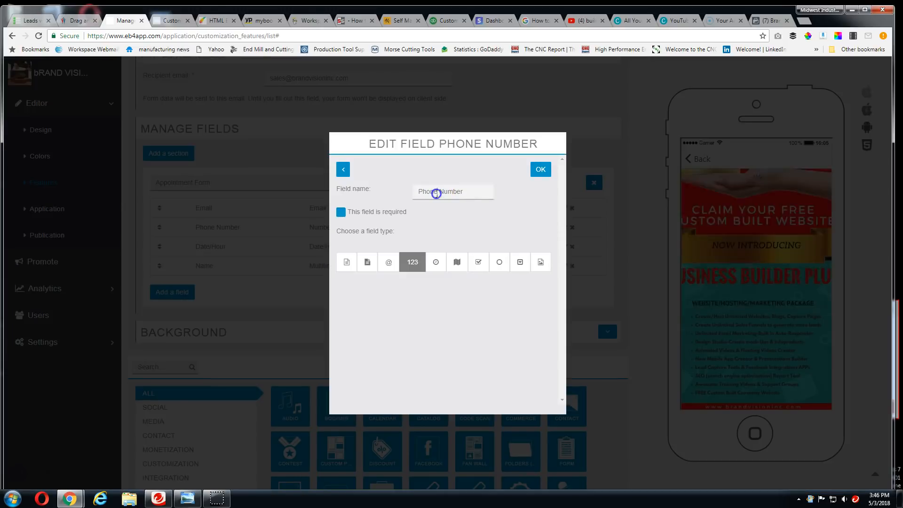
pyautogui.moveTo(469, 194); pyautogui.dragTo(408, 192)
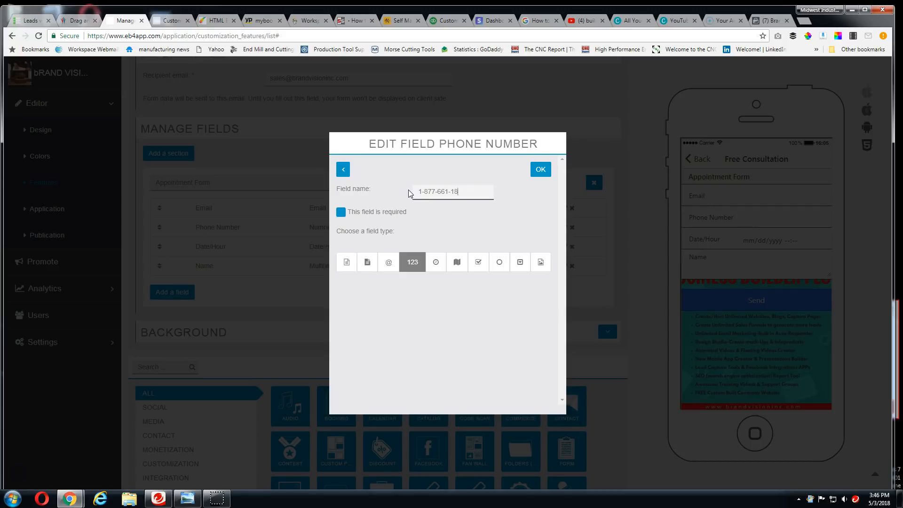
pyautogui.click(541, 170)
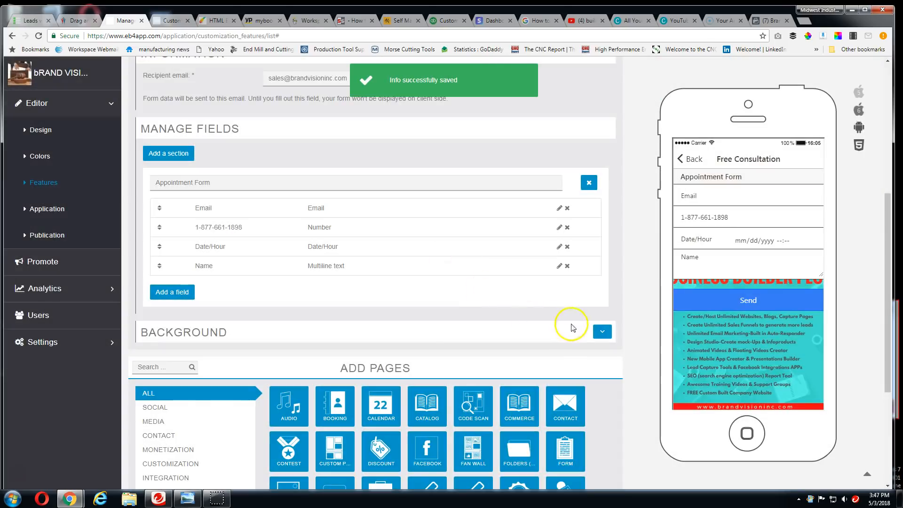
# Review the Free Consultation form, reload the Features section, and look over the Contact preview and available page types
pyautogui.scroll(-4, 460, 312)
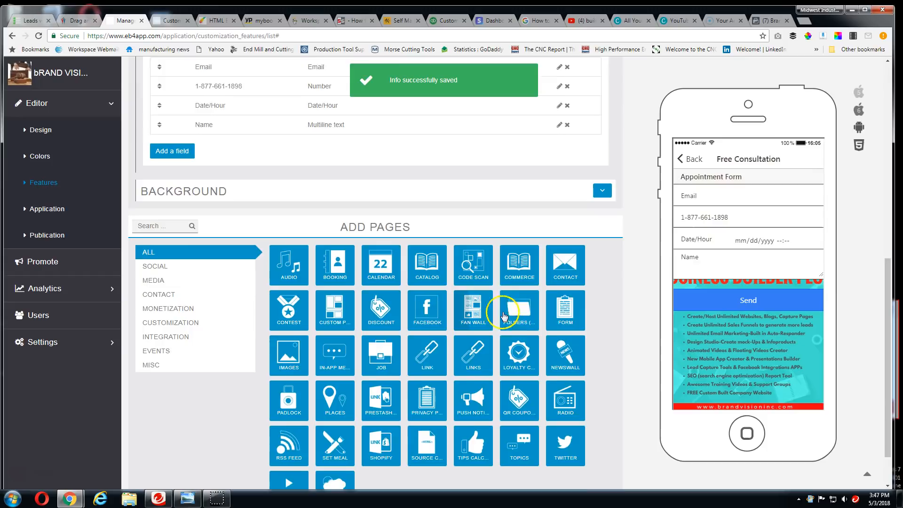
pyautogui.scroll(6, 513, 321)
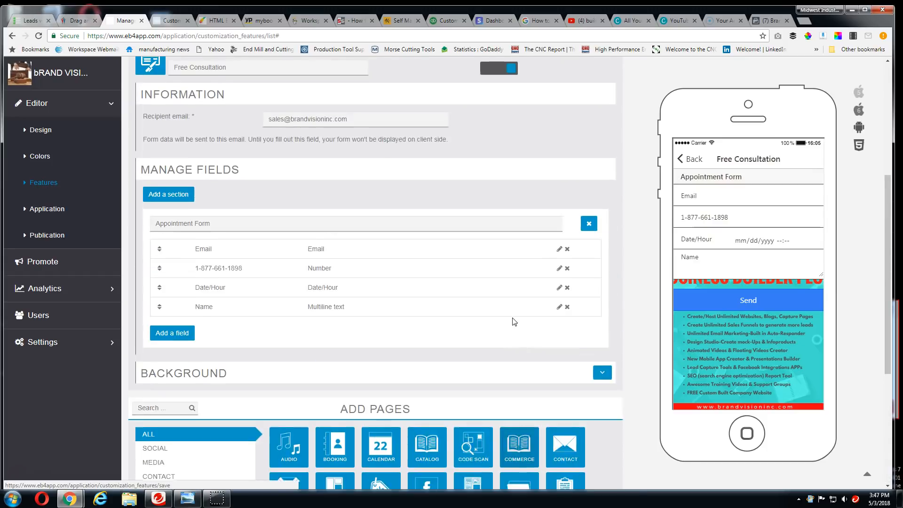
pyautogui.scroll(-5, 514, 322)
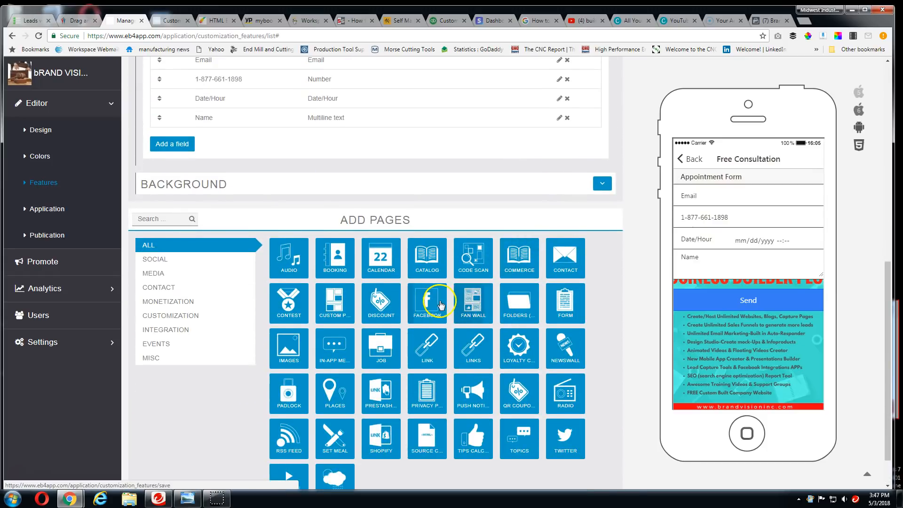
pyautogui.scroll(5, 414, 287)
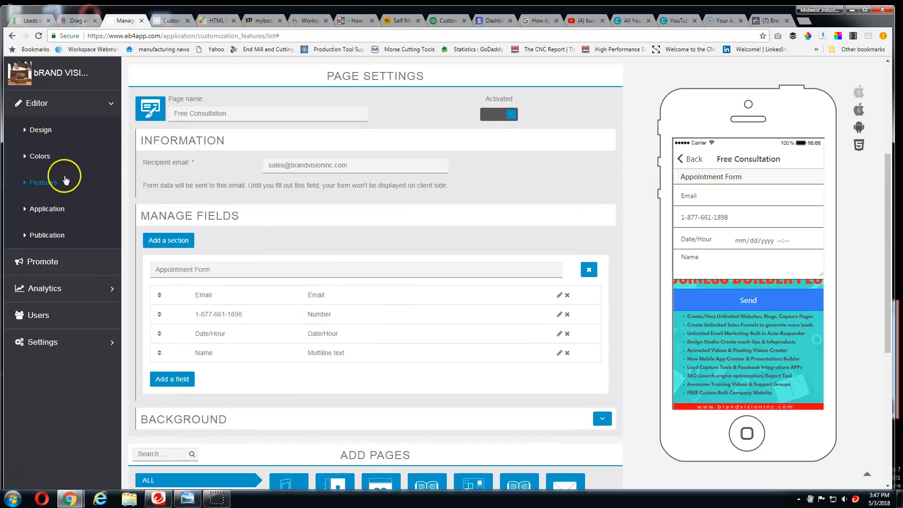
pyautogui.click(49, 183)
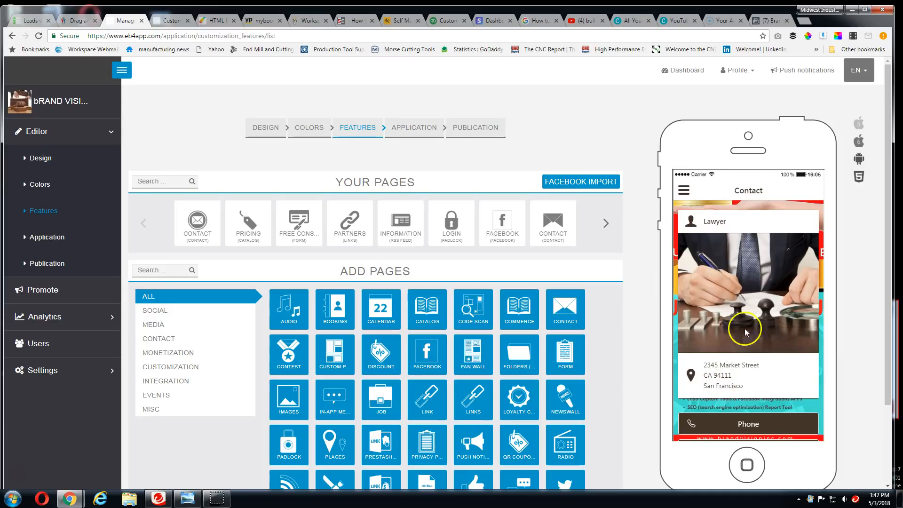
pyautogui.scroll(-1, 744, 339)
pyautogui.scroll(-2, 744, 376)
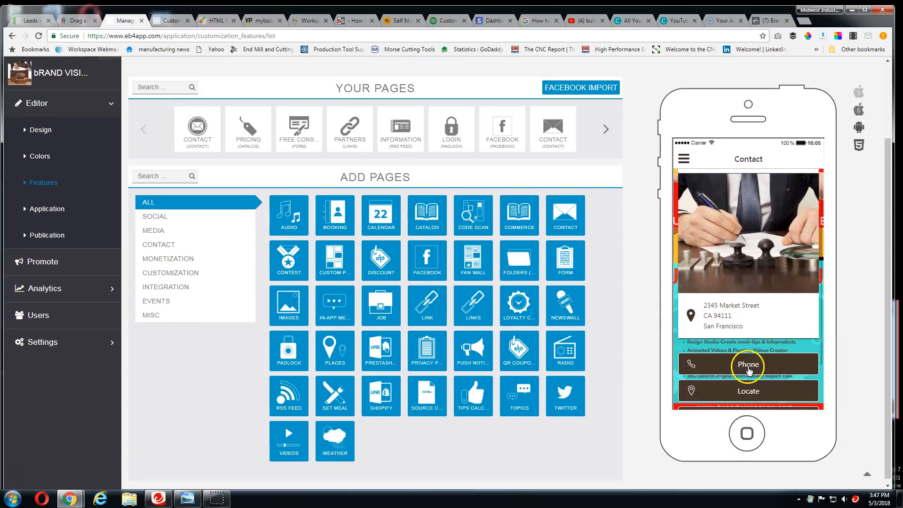
pyautogui.scroll(3, 743, 370)
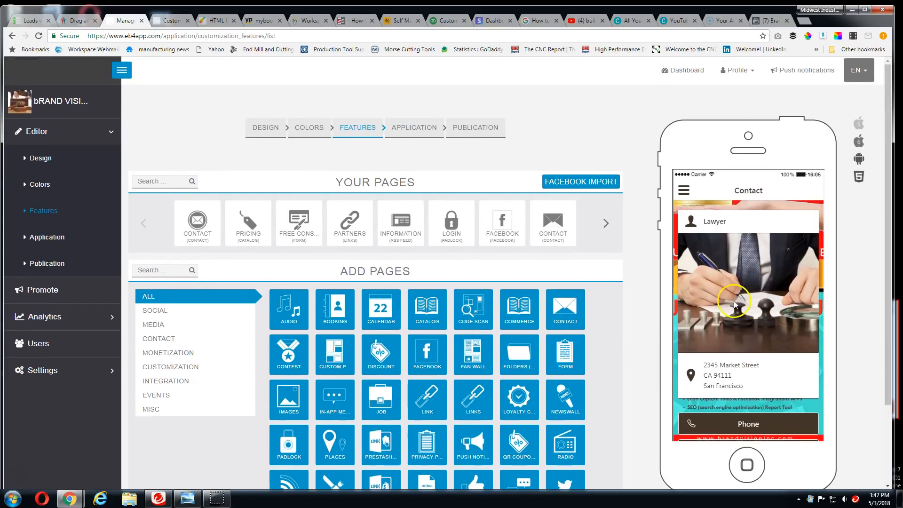
pyautogui.scroll(-1, 750, 296)
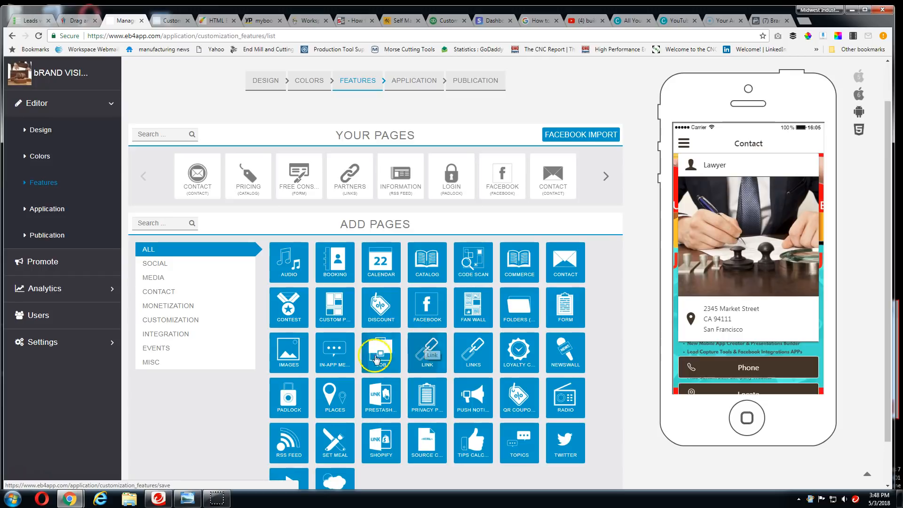
# Add a Source Code page to the app
pyautogui.scroll(-1, 367, 372)
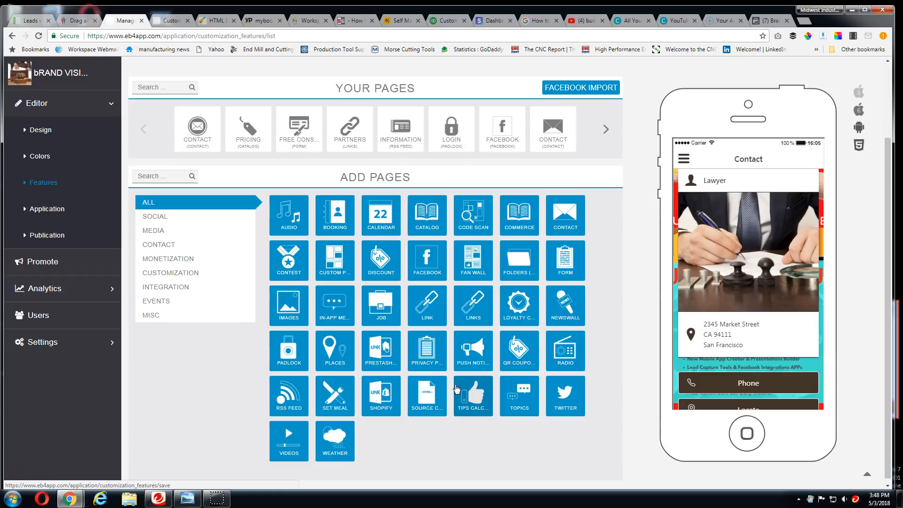
pyautogui.click(283, 342)
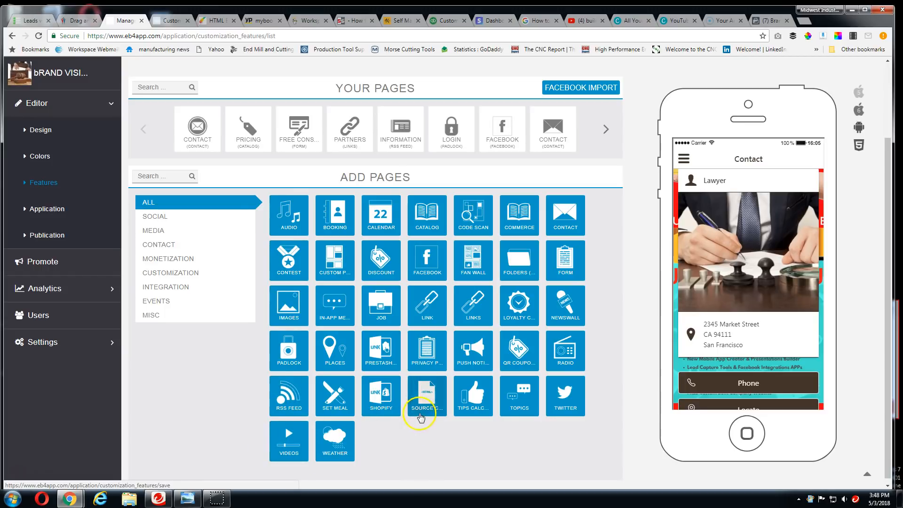
pyautogui.click(426, 395)
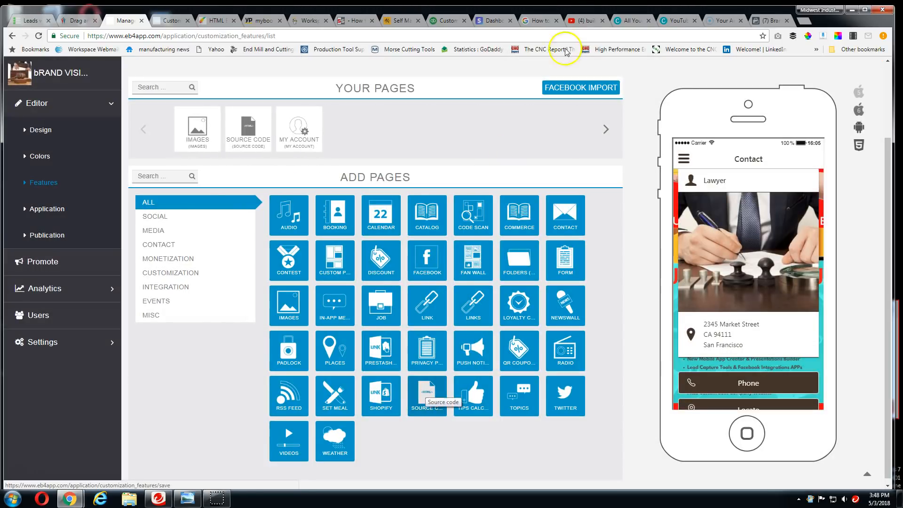
# Switch to YouTube, open the TEDxDetroit video Building Apps Without Code, copy its iframe embed code, and leave the YouTube tab
pyautogui.click(582, 21)
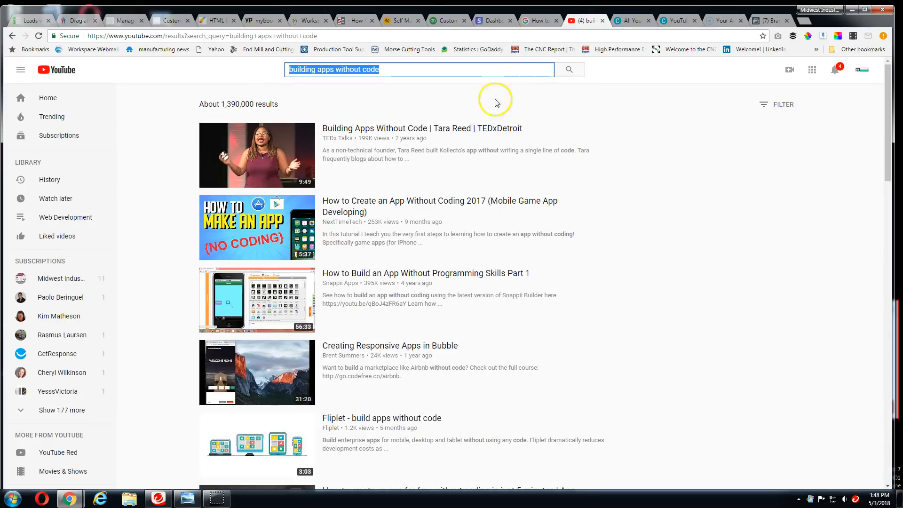
pyautogui.click(453, 127)
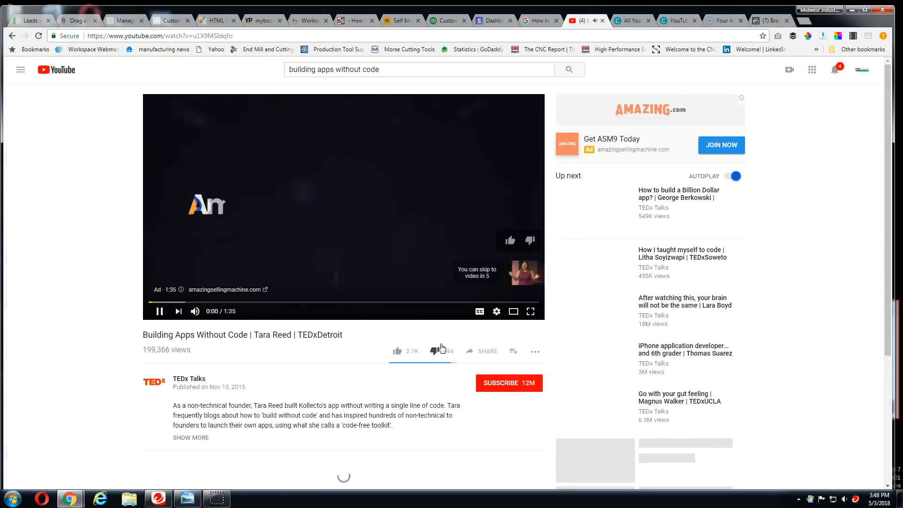
pyautogui.scroll(-2, 448, 336)
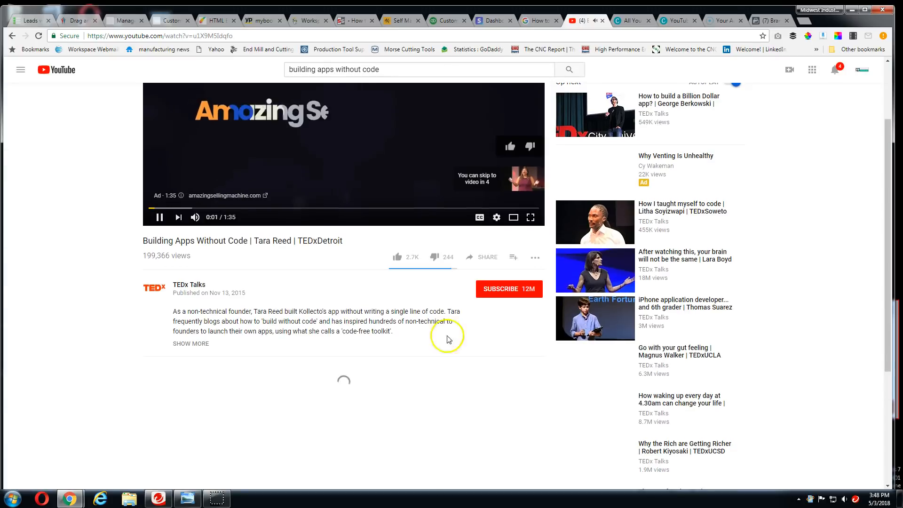
pyautogui.click(485, 256)
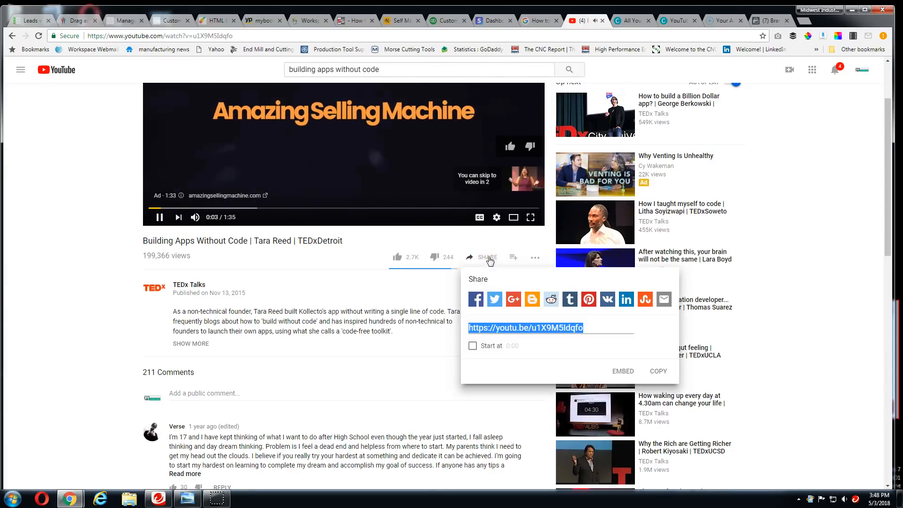
pyautogui.click(623, 372)
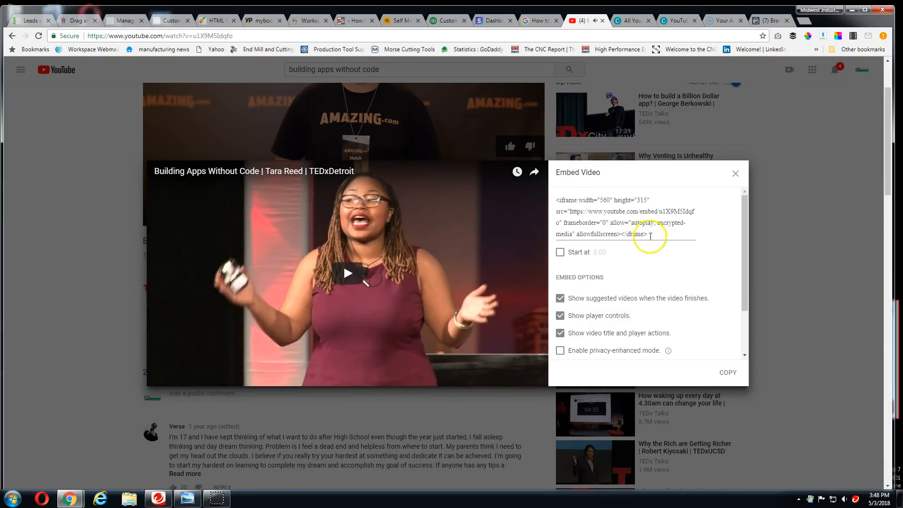
pyautogui.click(636, 233)
pyautogui.hotkey('ctrl', 'c')
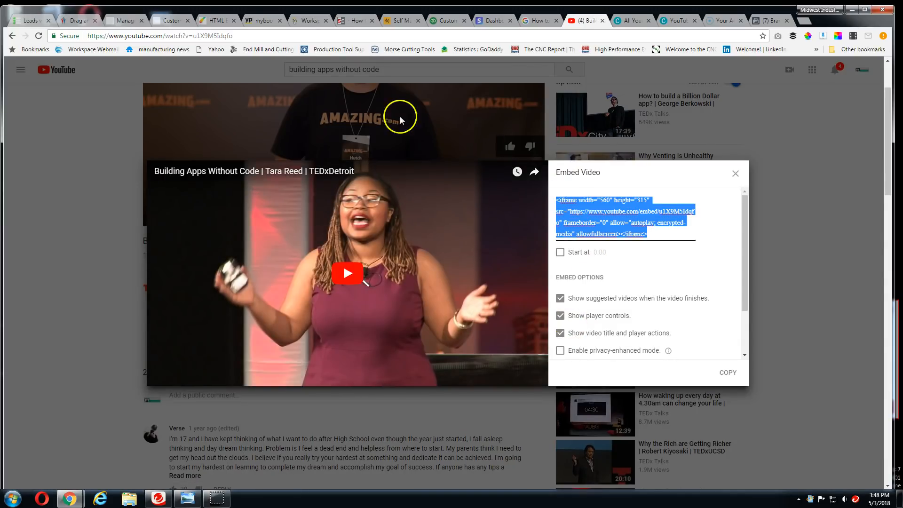
pyautogui.click(215, 21)
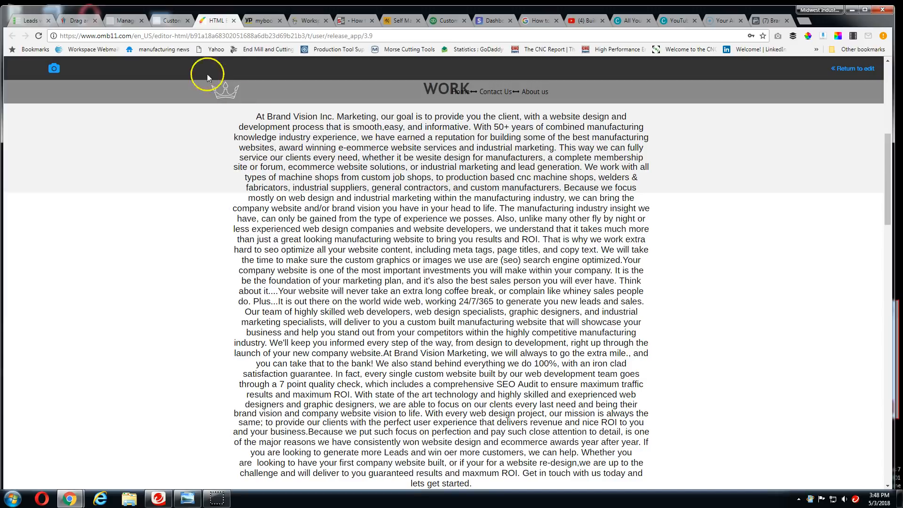
# Return to the app's feature manager, rename the Source Code page Hot Lady Video, insert the copied YouTube iframe code and save
pyautogui.click(172, 21)
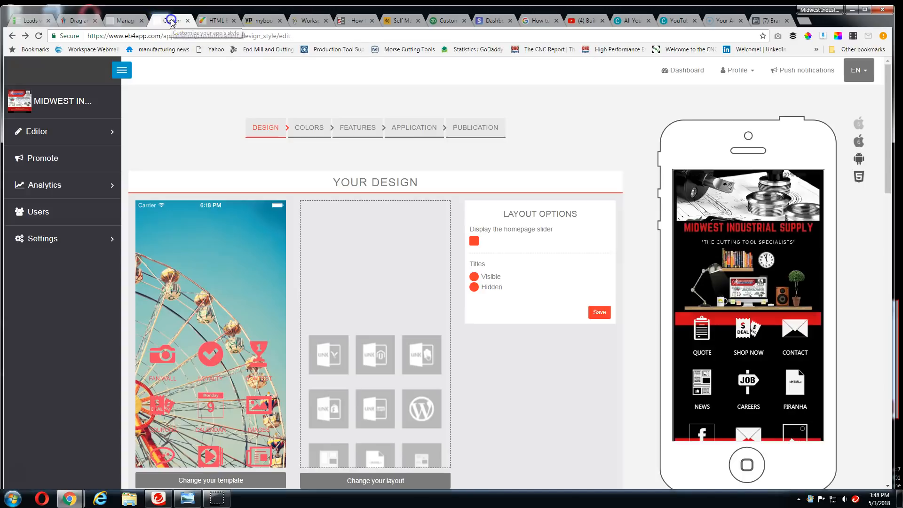
pyautogui.click(124, 21)
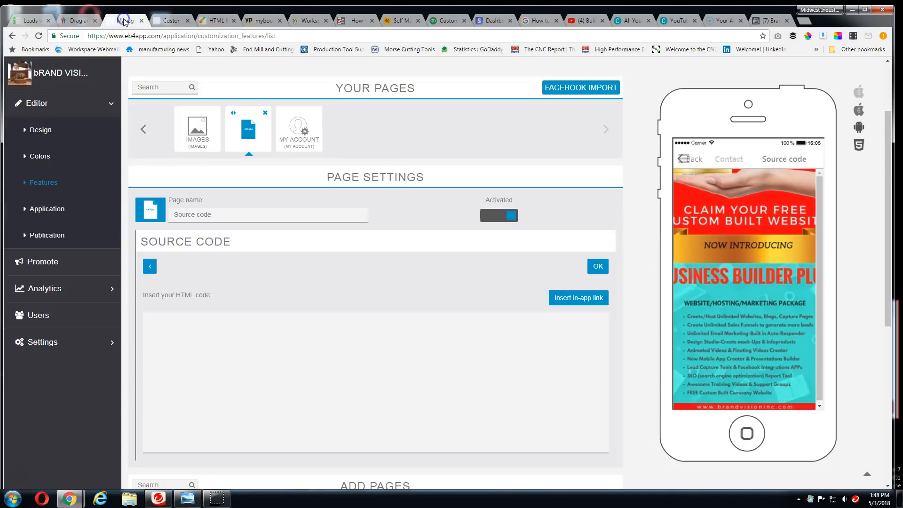
pyautogui.tripleClick(230, 216)
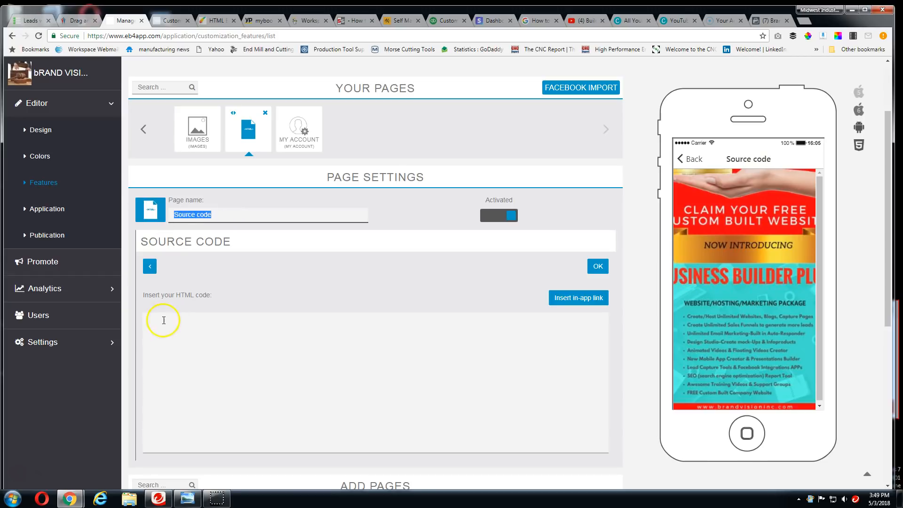
pyautogui.click(163, 320)
pyautogui.hotkey('ctrl', 'v')
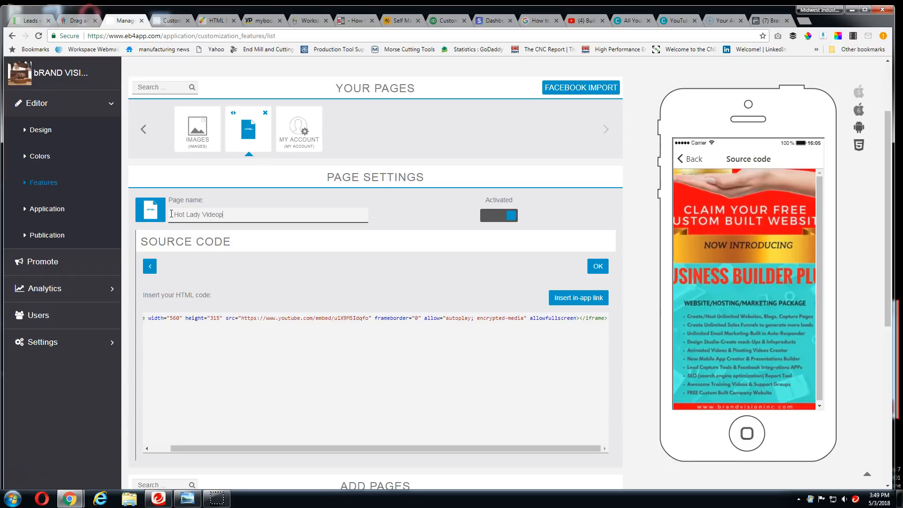
pyautogui.click(598, 266)
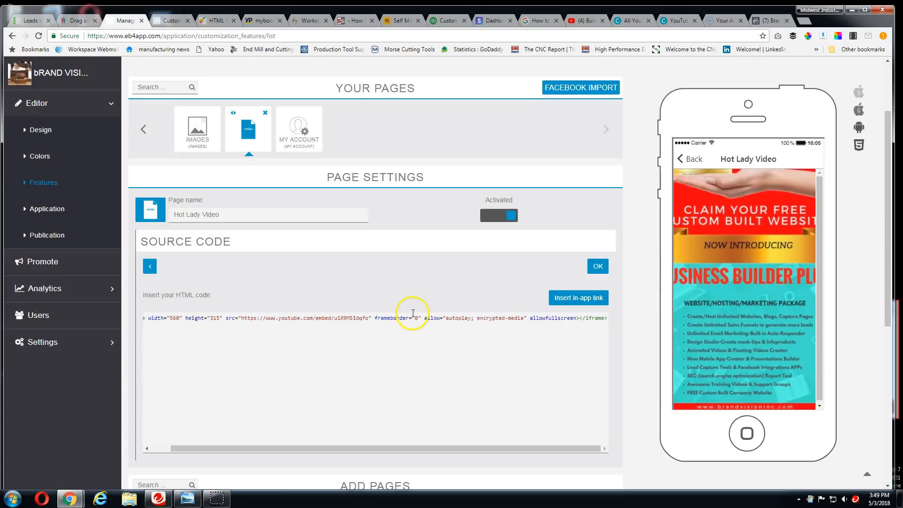
pyautogui.scroll(-3, 412, 314)
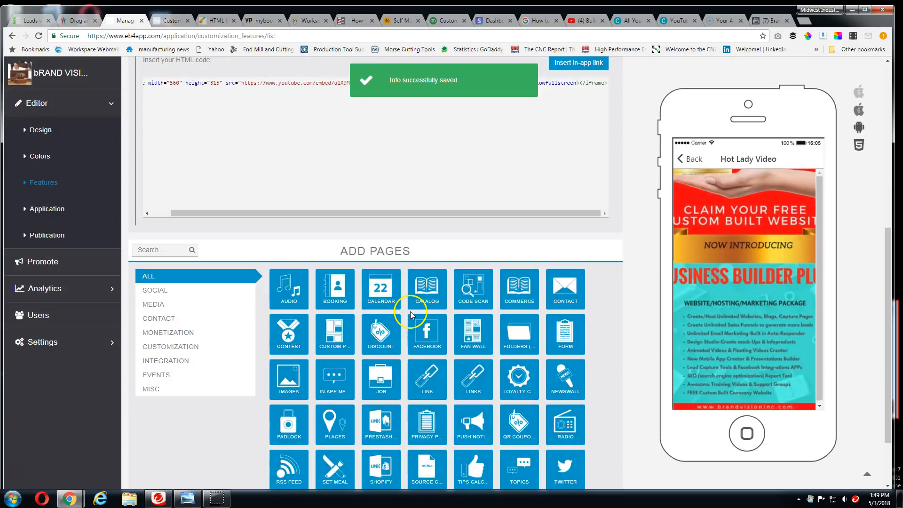
# Reload the Features section and delete the Partners links page from the app
pyautogui.scroll(1, 410, 311)
pyautogui.click(46, 183)
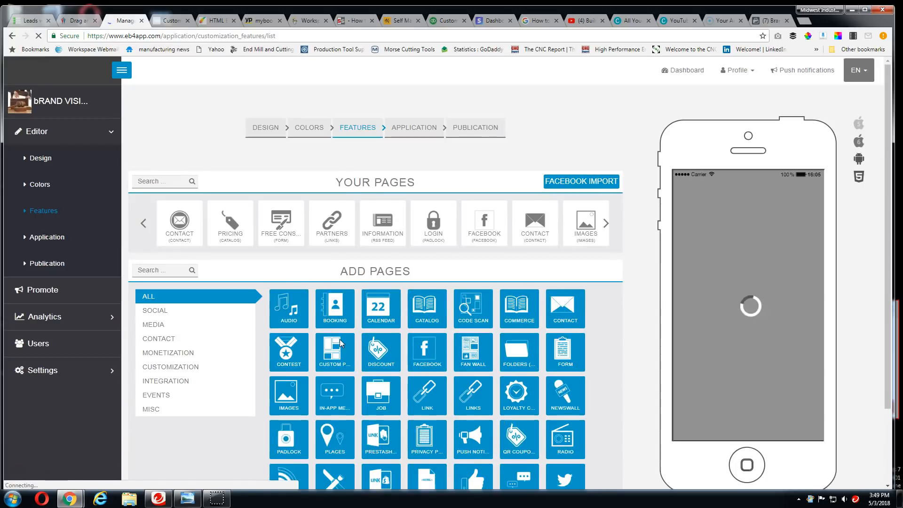
pyautogui.click(348, 217)
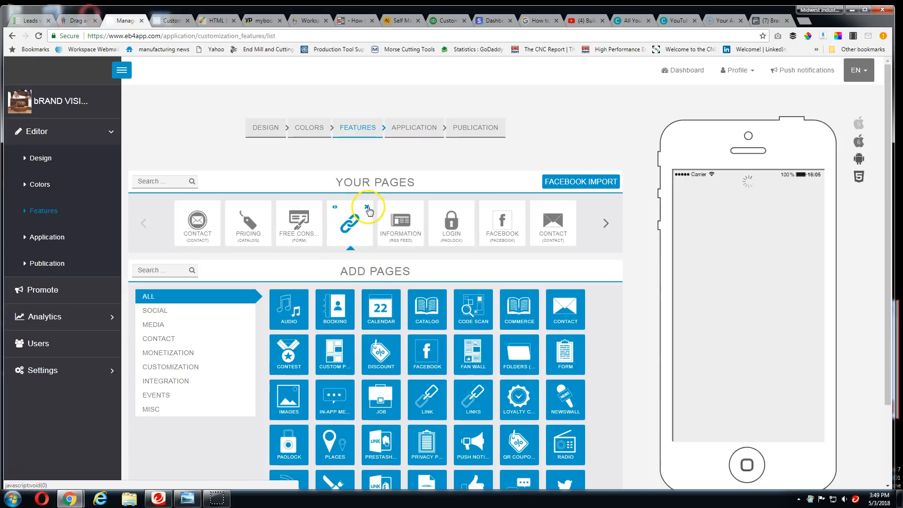
pyautogui.click(367, 207)
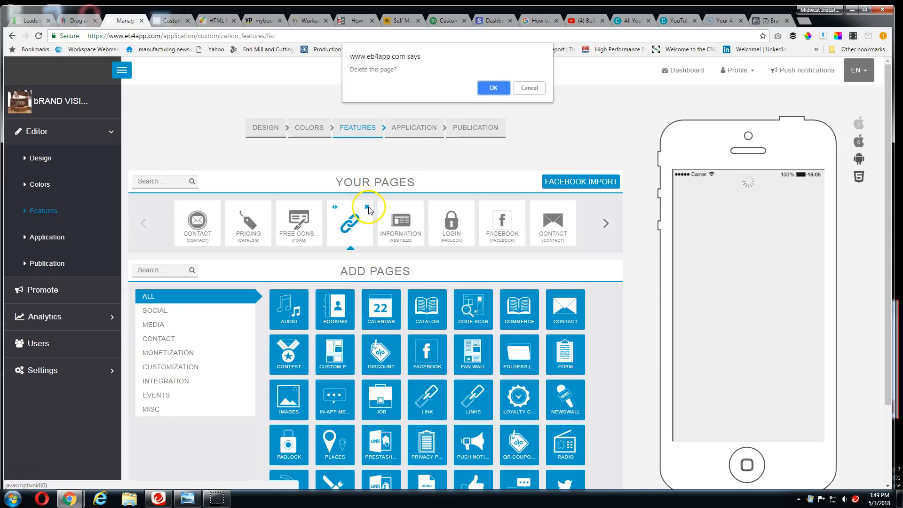
pyautogui.click(492, 87)
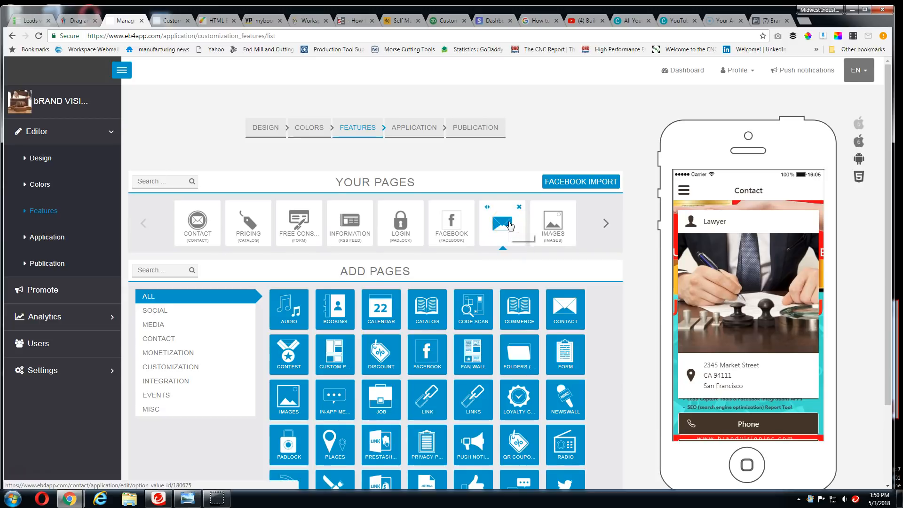
# Add a Commerce page to the app
pyautogui.scroll(-1, 504, 288)
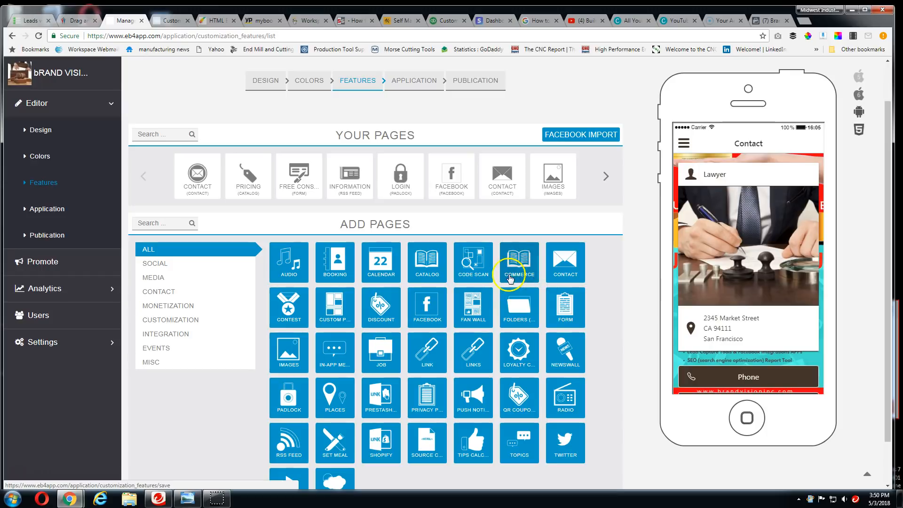
pyautogui.click(519, 267)
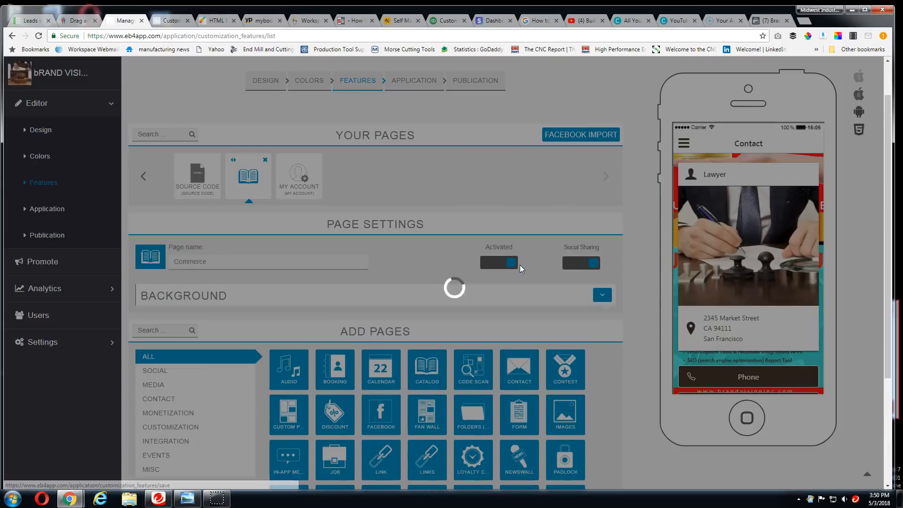
pyautogui.scroll(-3, 521, 265)
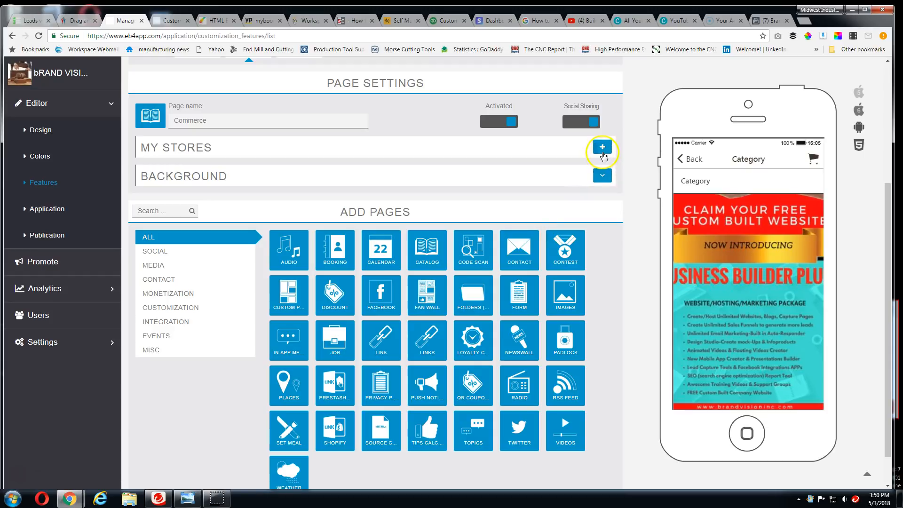
# Create a store on the Commerce page with PayPal payment, the Delivery method and a tax rate of 5.65, and save it
pyautogui.click(603, 147)
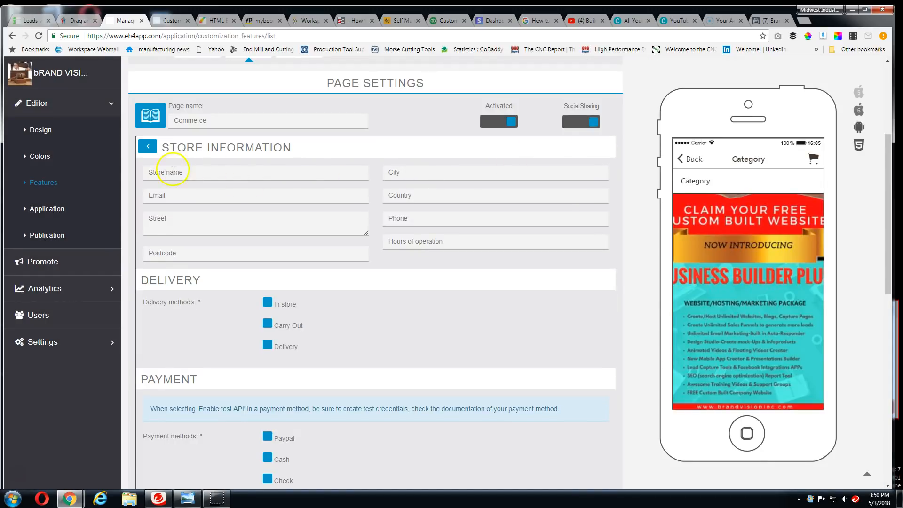
pyautogui.scroll(-3, 247, 282)
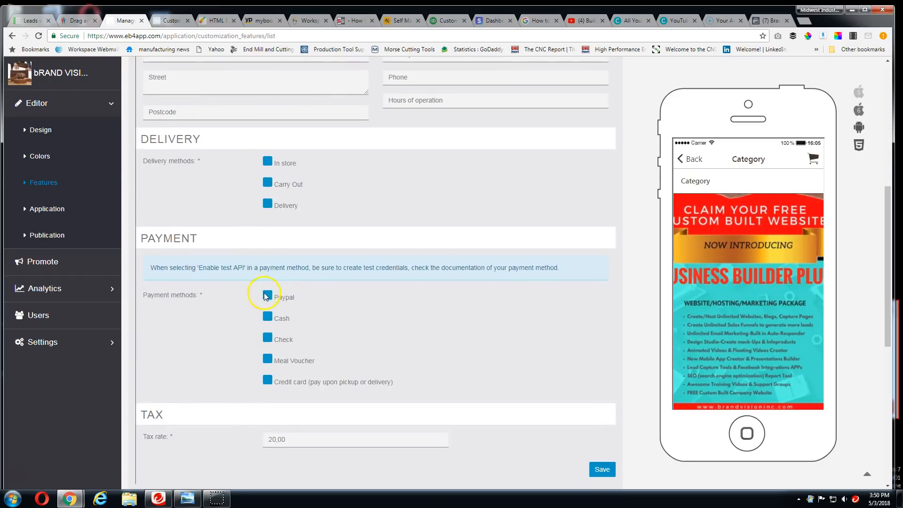
pyautogui.click(266, 296)
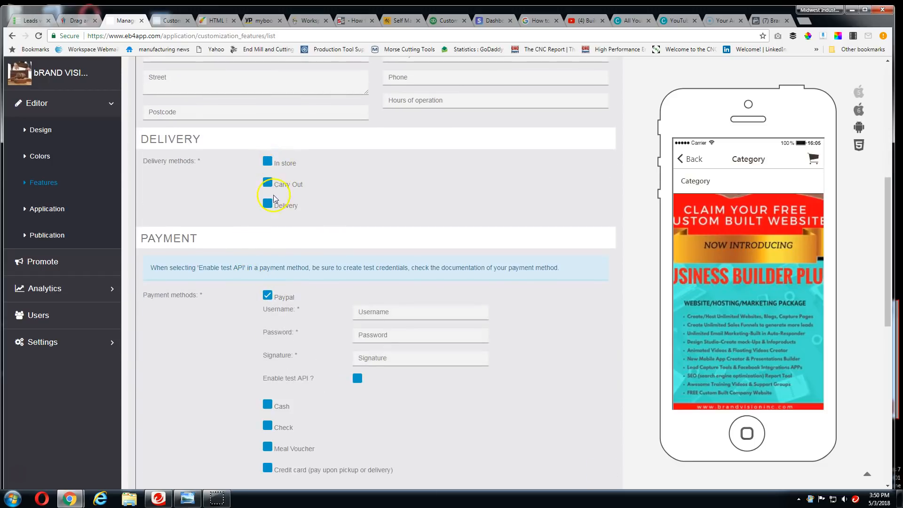
pyautogui.click(268, 207)
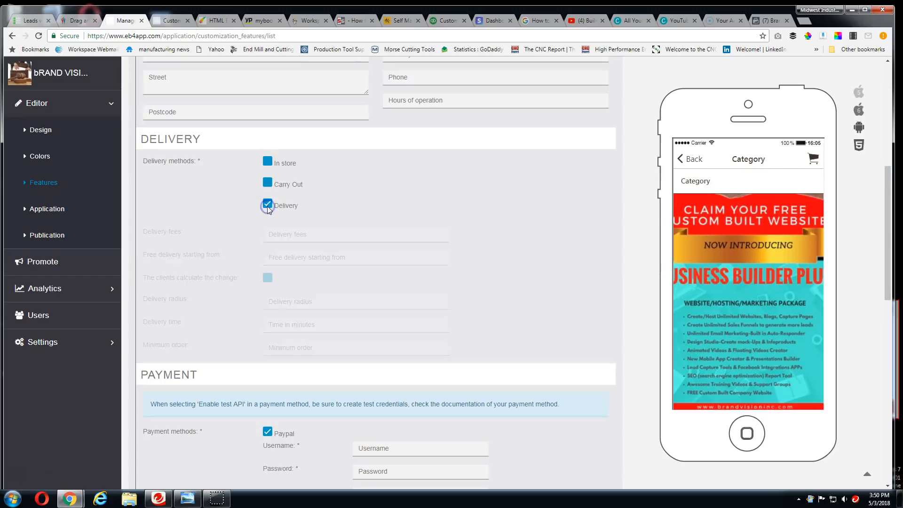
pyautogui.scroll(-6, 304, 263)
pyautogui.scroll(-3, 310, 265)
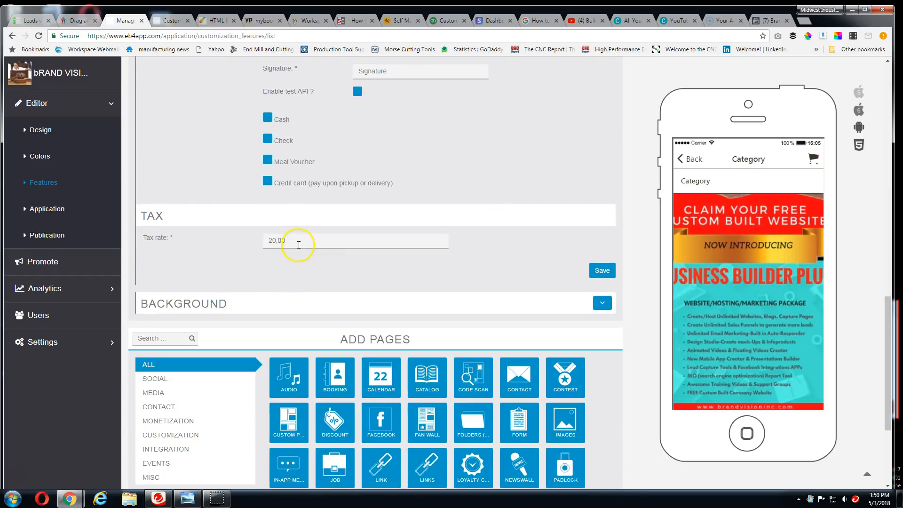
pyautogui.click(277, 240)
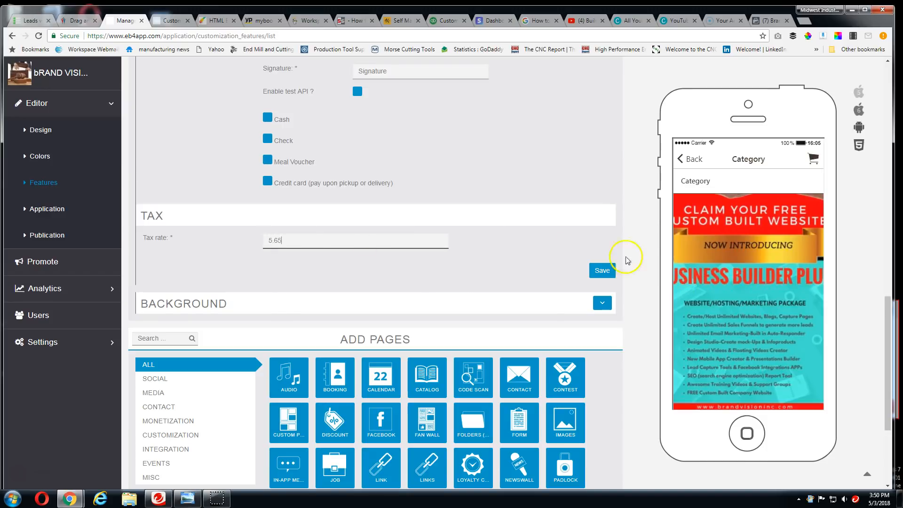
pyautogui.click(600, 273)
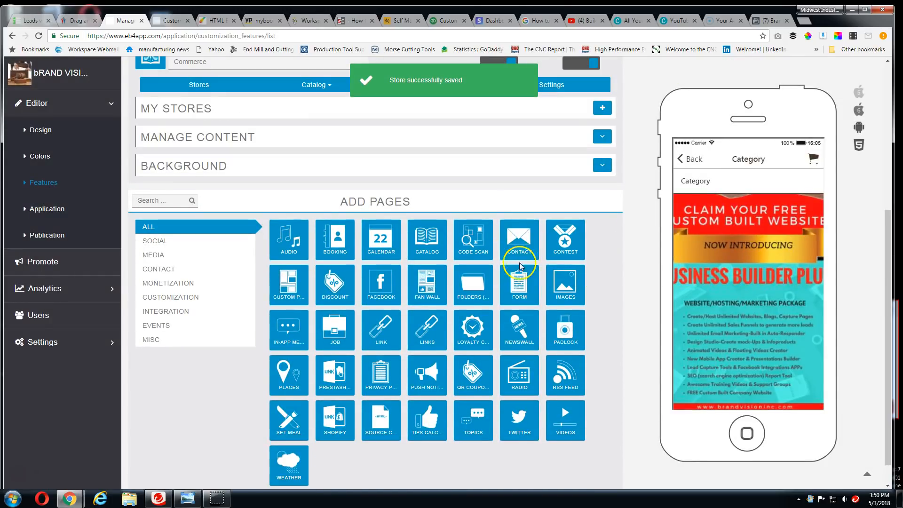
# Open the saved store from the Commerce page's content and review its store information and delivery settings
pyautogui.click(603, 136)
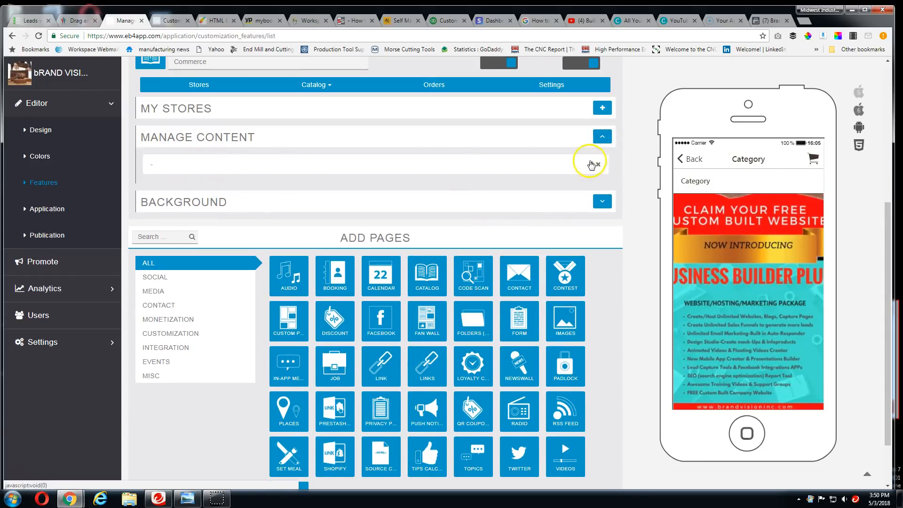
pyautogui.click(592, 164)
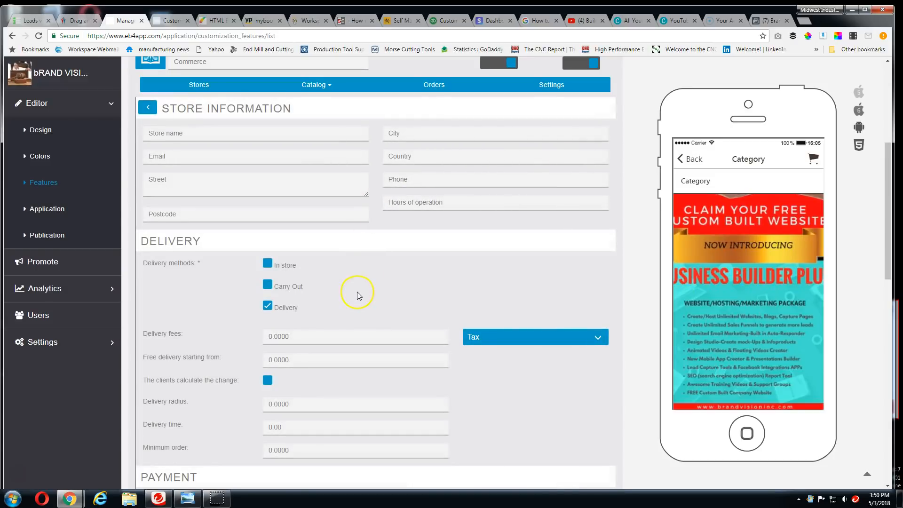
pyautogui.scroll(-9, 358, 295)
pyautogui.scroll(9, 430, 298)
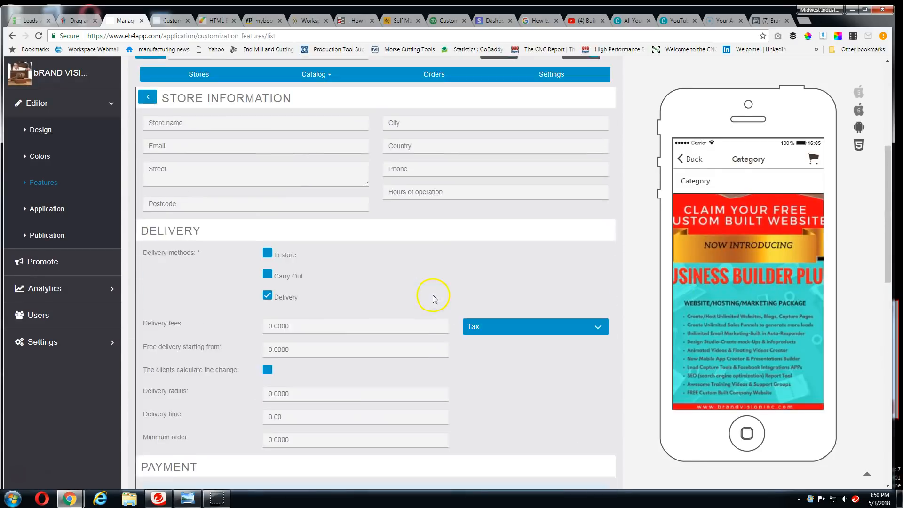
pyautogui.scroll(6, 433, 299)
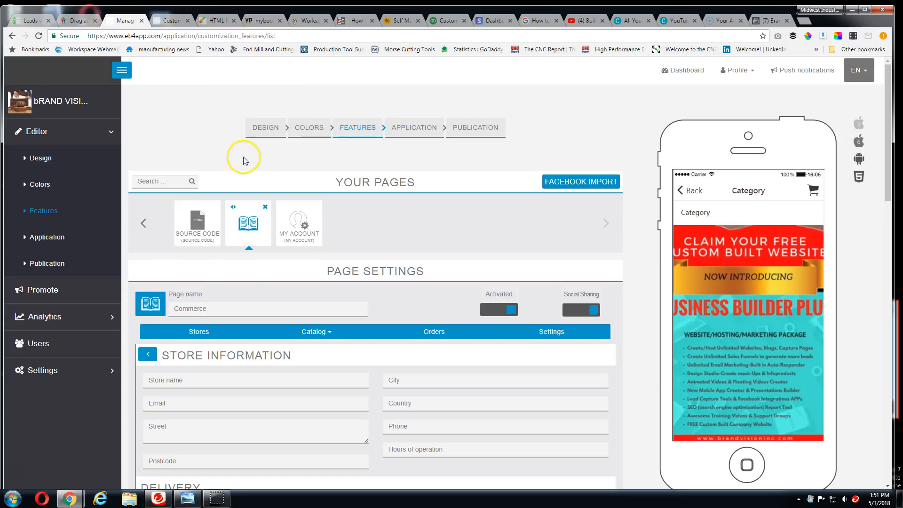
# Reload the Features section and add a Calendar page and a Loyalty Card page to the app
pyautogui.click(58, 211)
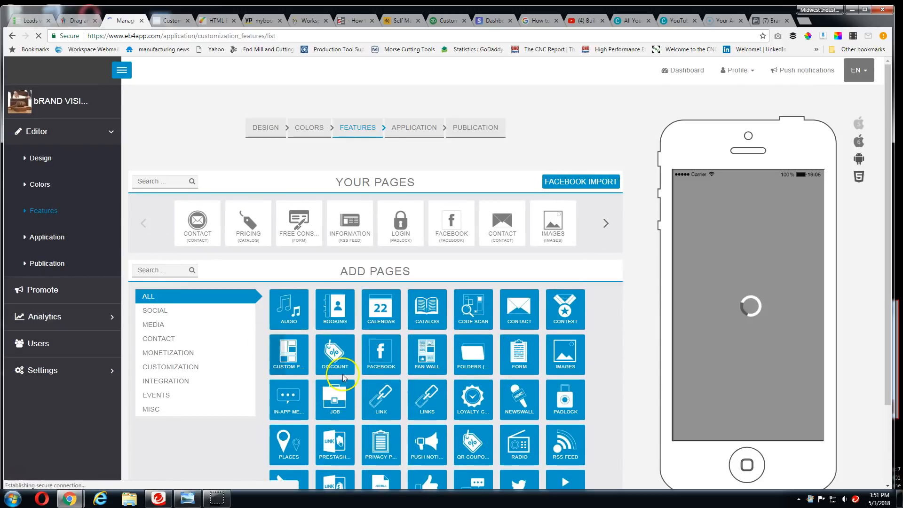
pyautogui.scroll(-2, 334, 367)
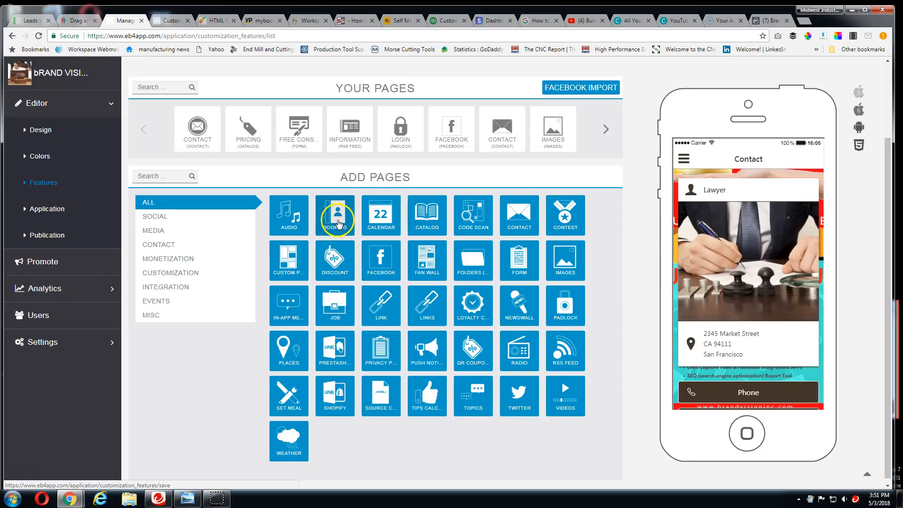
pyautogui.click(382, 220)
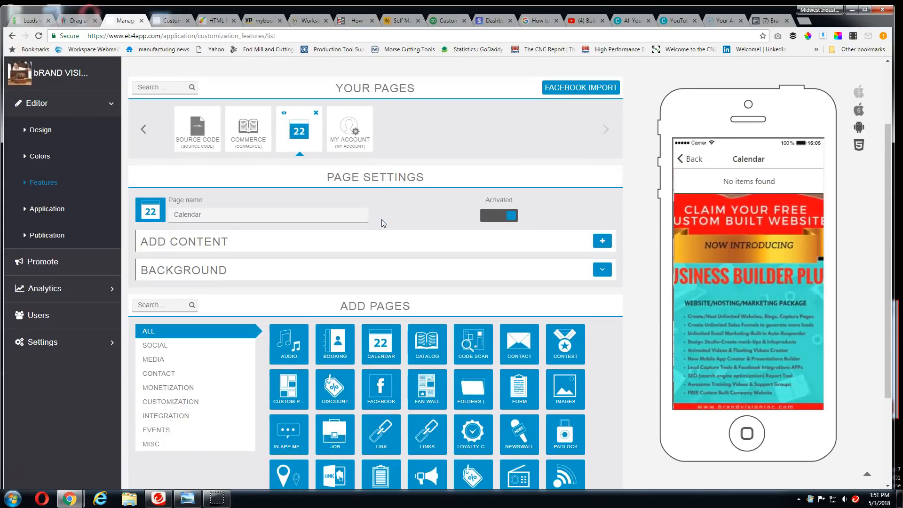
pyautogui.scroll(-3, 382, 220)
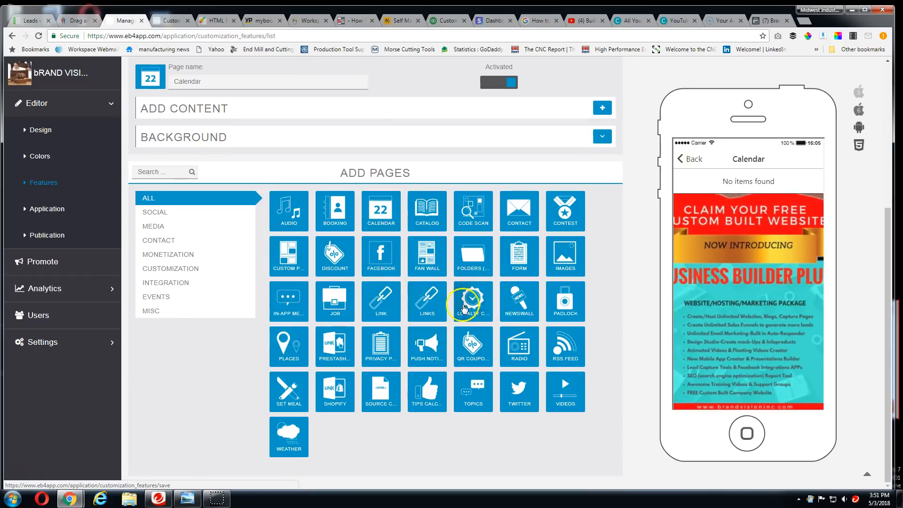
pyautogui.click(475, 306)
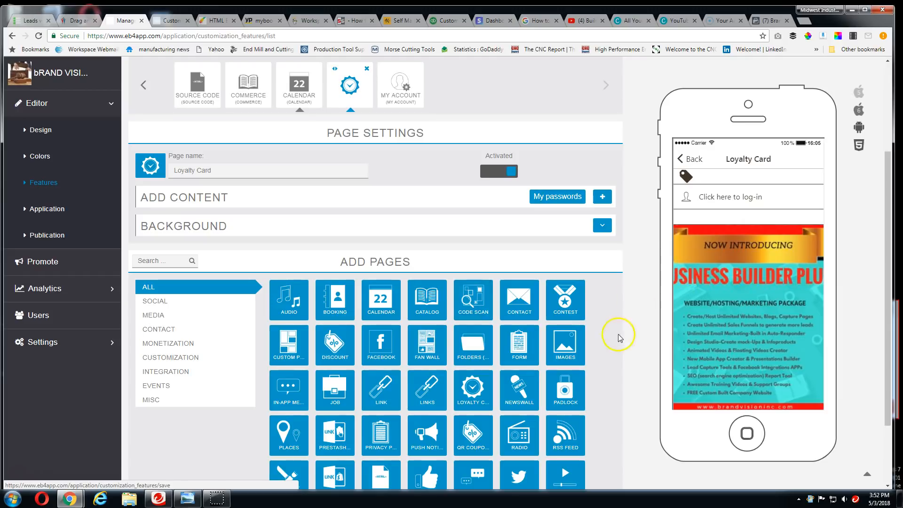
pyautogui.scroll(-2, 600, 346)
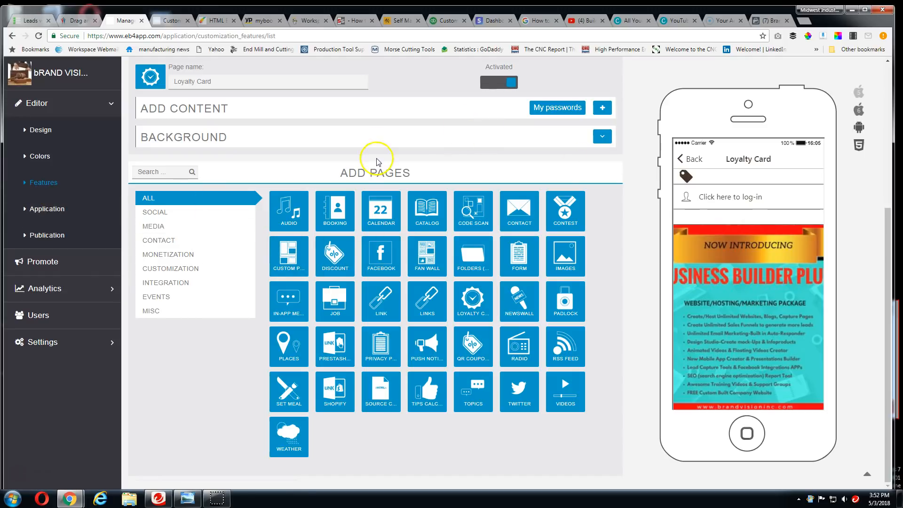
# In the Application section, replace the 256 x 256 dashboard icon with the web-services illustration of a monitor ringed by colored icons
pyautogui.click(53, 212)
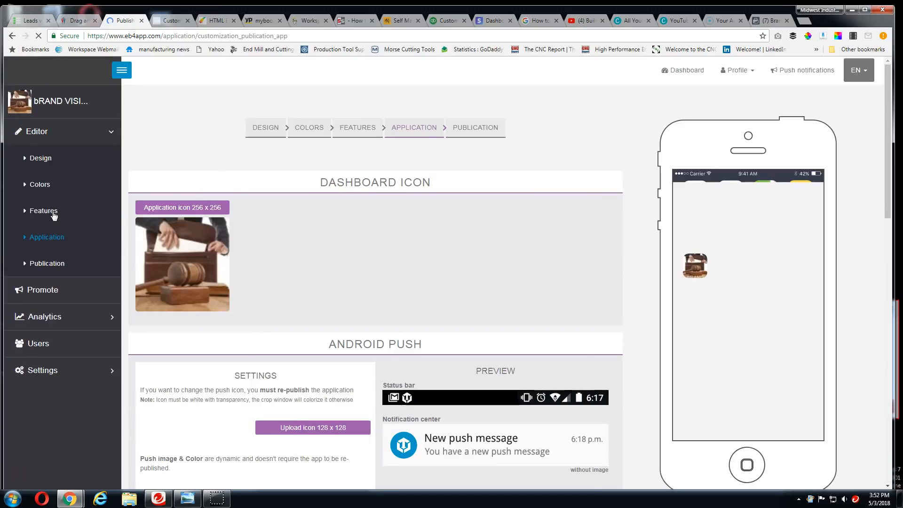
pyautogui.click(57, 216)
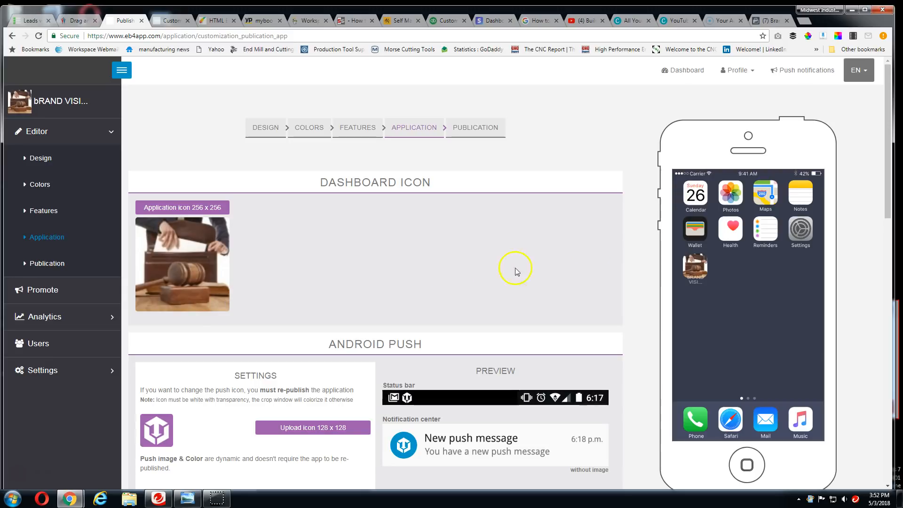
pyautogui.click(193, 209)
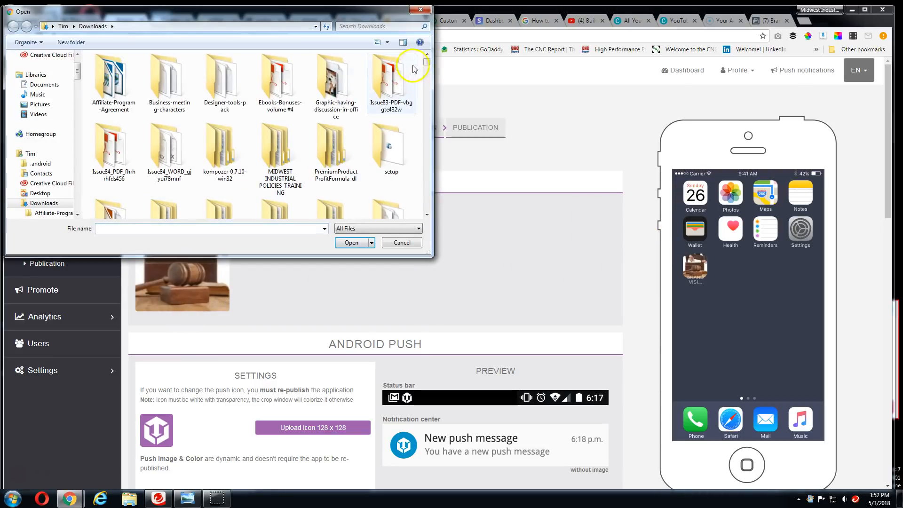
pyautogui.moveTo(426, 63); pyautogui.dragTo(421, 125)
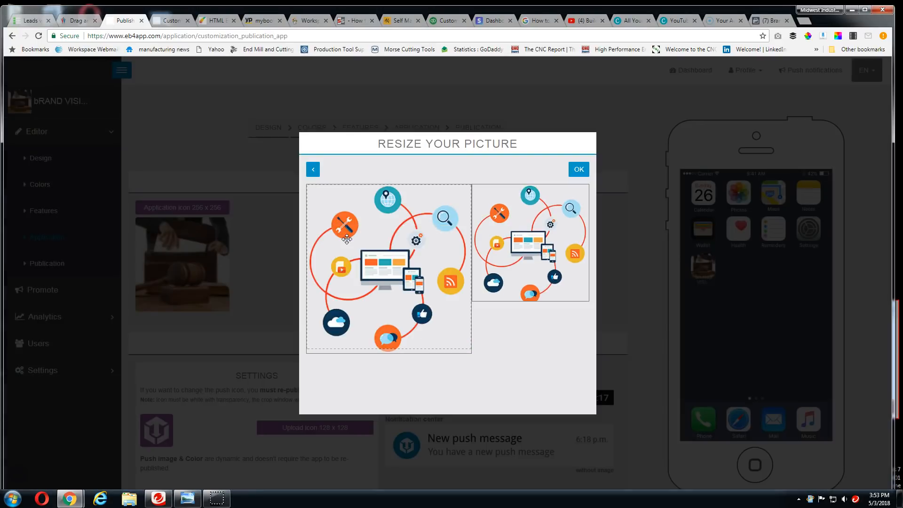
pyautogui.click(577, 168)
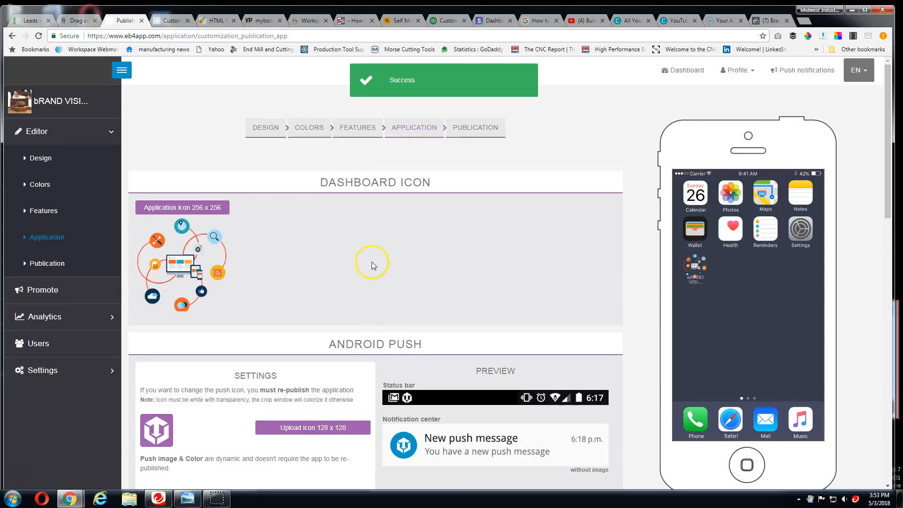
# Save the Android Push settings in the Application section
pyautogui.scroll(-4, 369, 272)
pyautogui.scroll(-3, 301, 288)
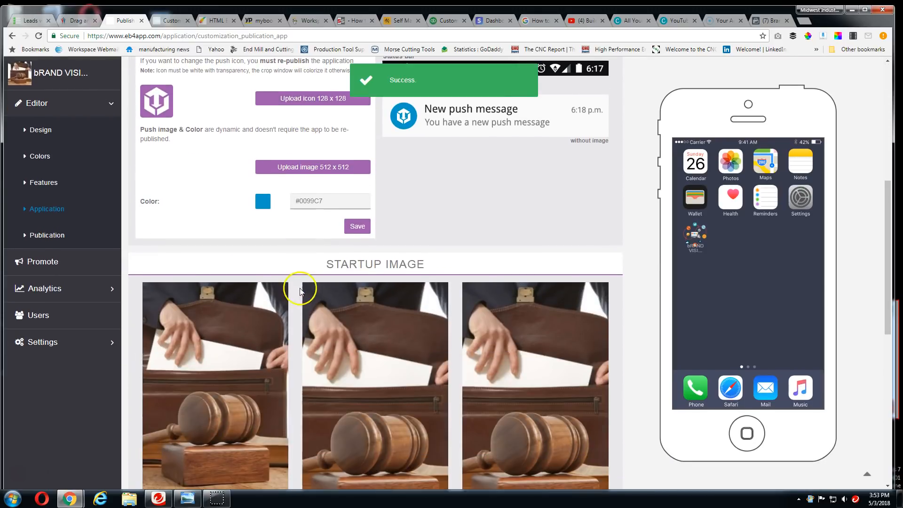
pyautogui.click(355, 228)
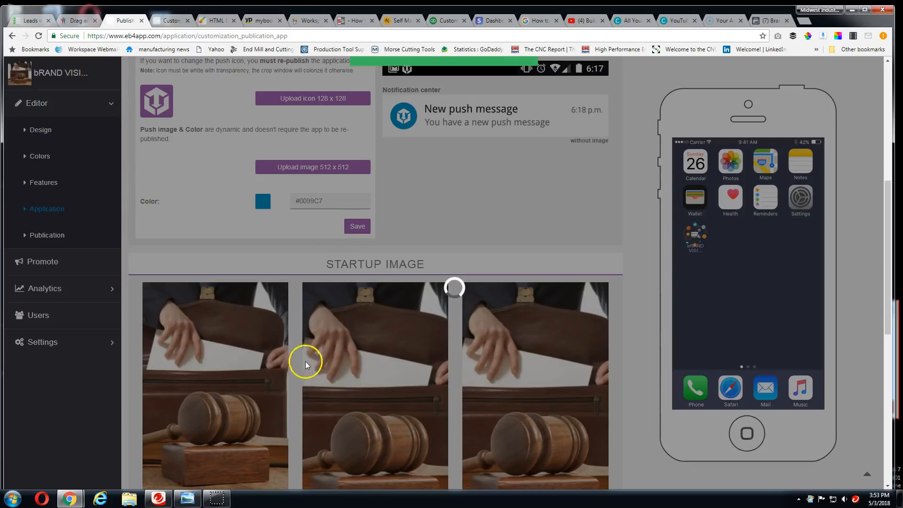
# Review the startup images for each iPhone and iPad size and open the Publication section
pyautogui.scroll(-6, 325, 347)
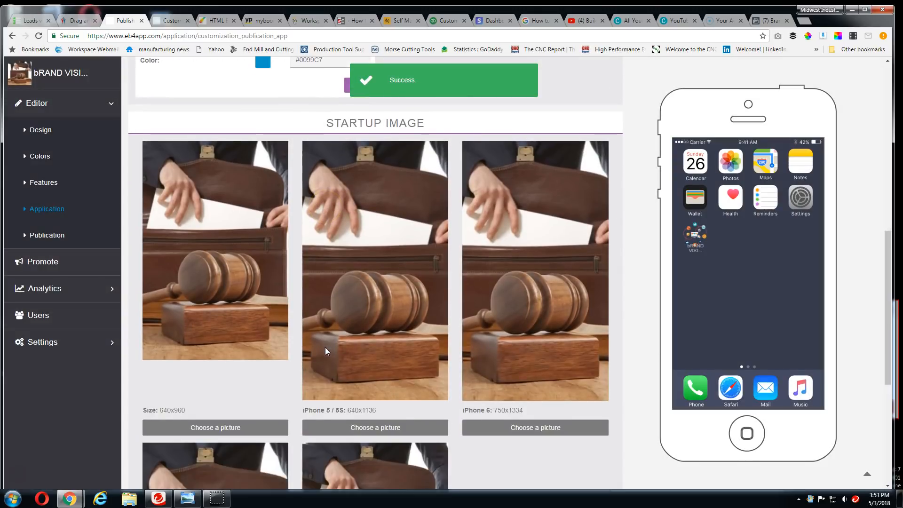
pyautogui.scroll(-3, 328, 371)
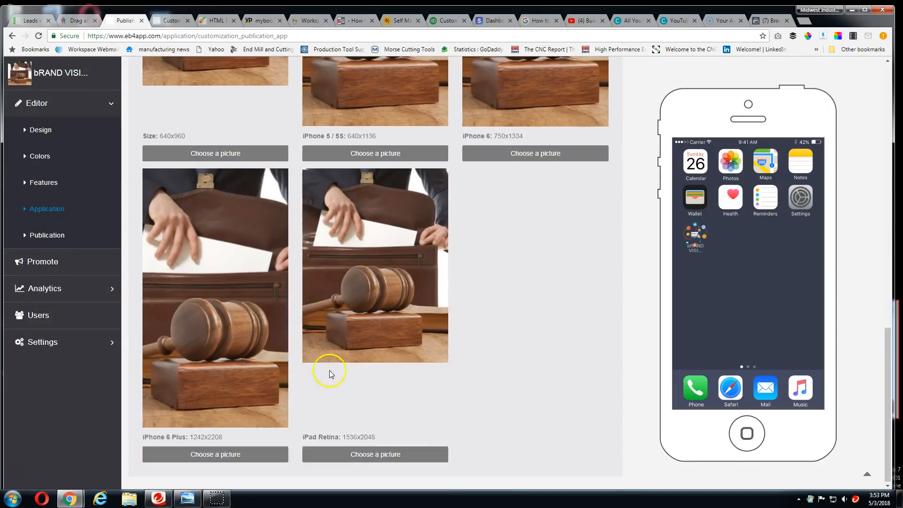
pyautogui.scroll(8, 376, 329)
pyautogui.scroll(-3, 362, 299)
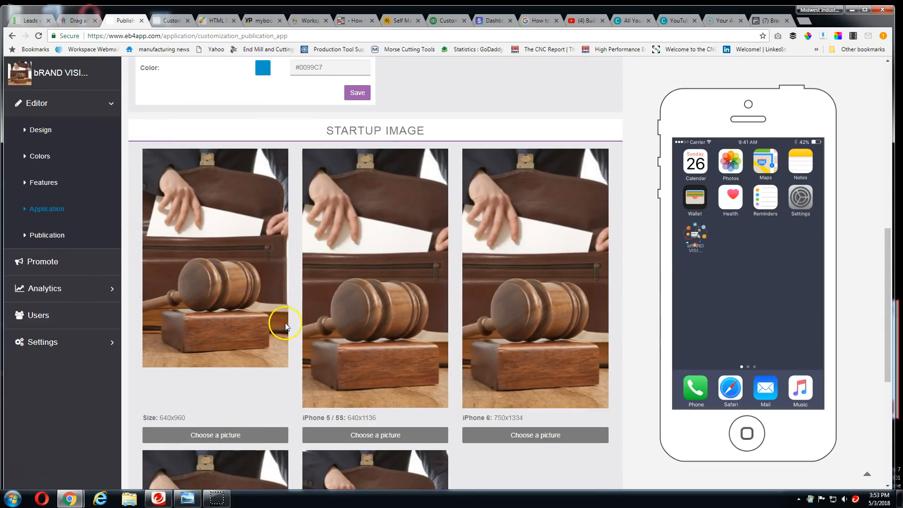
pyautogui.scroll(-3, 231, 255)
pyautogui.click(70, 236)
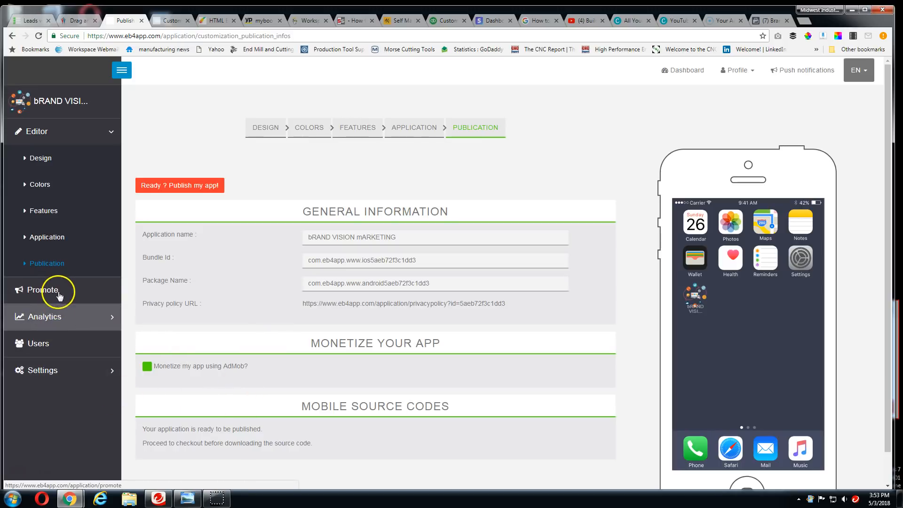
# Copy the mobile website address from the Domain settings and open it in a new browser tab
pyautogui.click(41, 370)
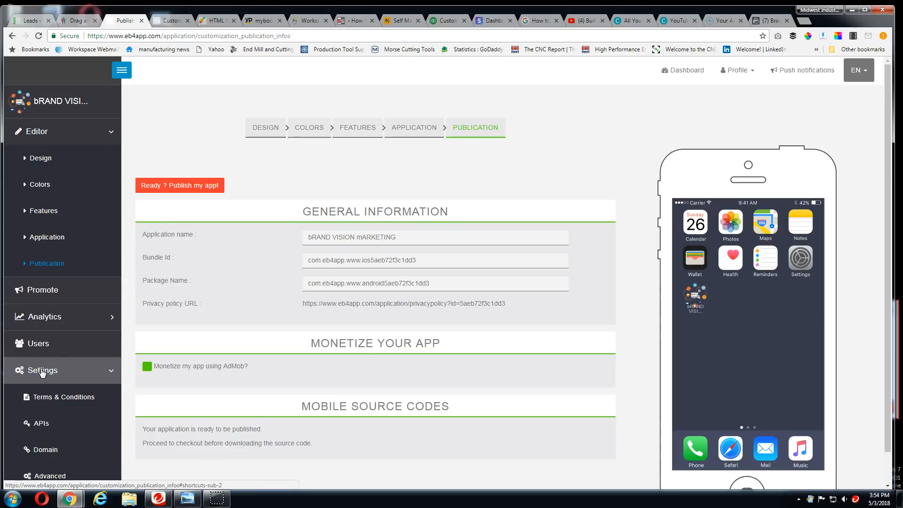
pyautogui.click(41, 370)
pyautogui.click(53, 416)
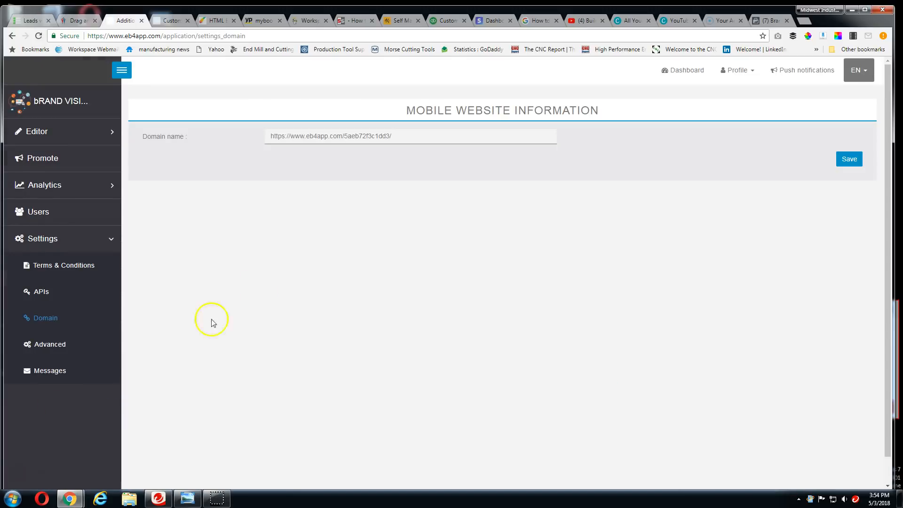
pyautogui.moveTo(415, 136); pyautogui.dragTo(234, 137)
pyautogui.hotkey('ctrl', 'c')
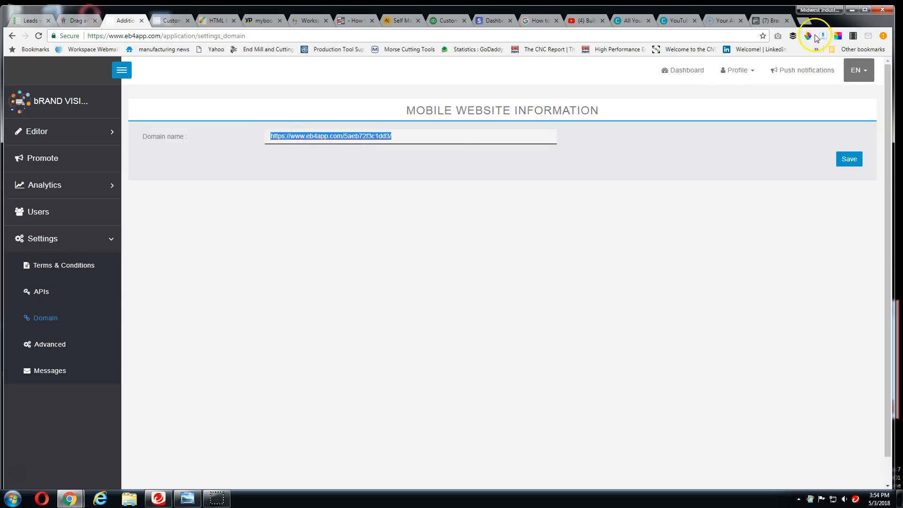
pyautogui.click(807, 22)
pyautogui.hotkey('ctrl', 'v')
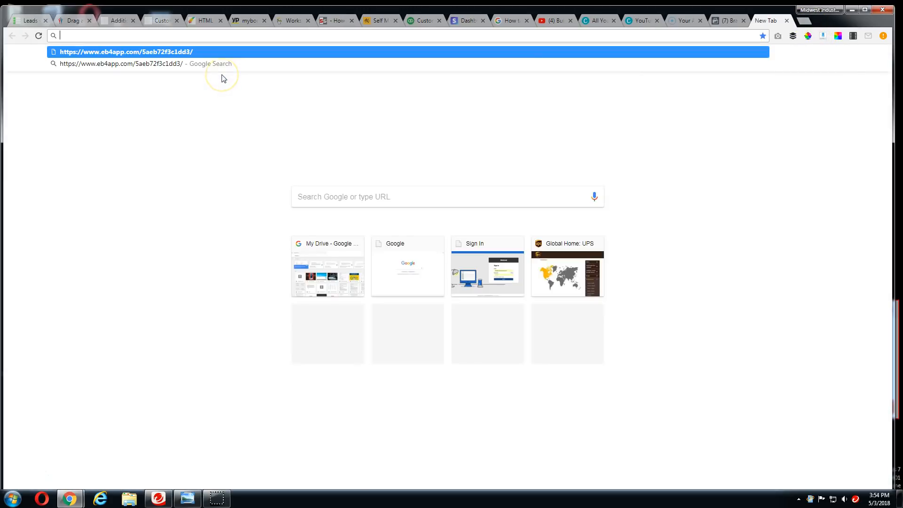
pyautogui.press('Return')
pyautogui.click(239, 68)
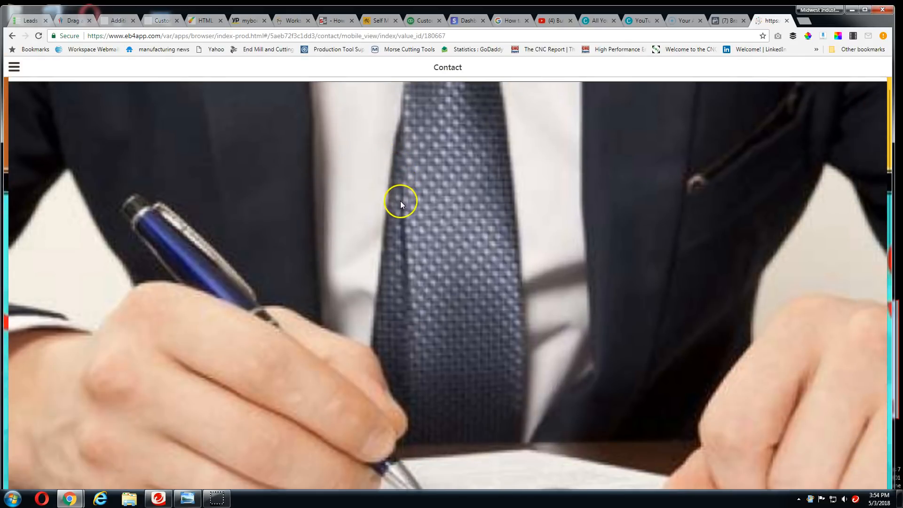
# Examine the live app's Contact page, from its header image to the address and contact options
pyautogui.scroll(-6, 401, 202)
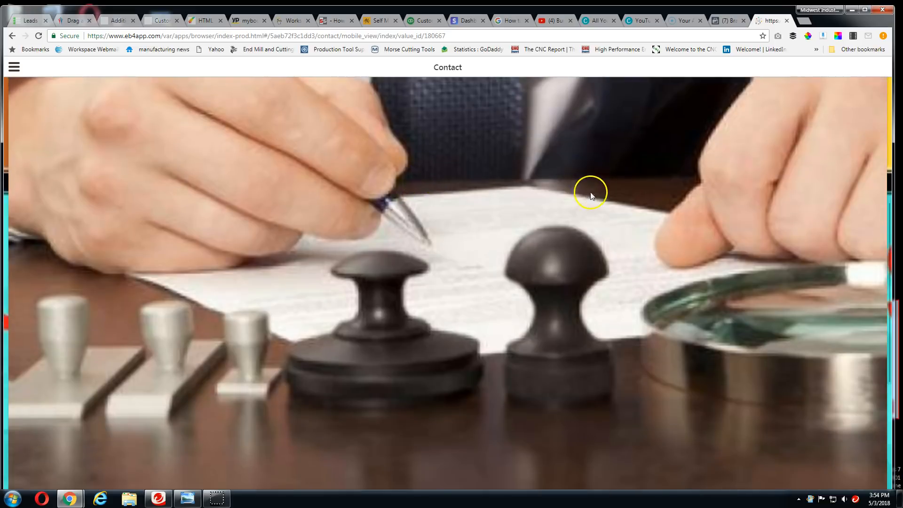
pyautogui.scroll(-3, 593, 185)
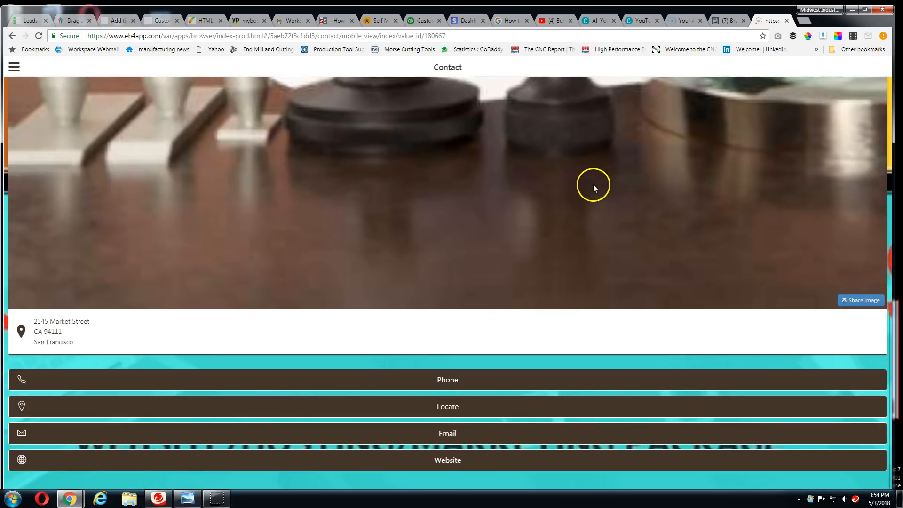
pyautogui.scroll(4, 403, 400)
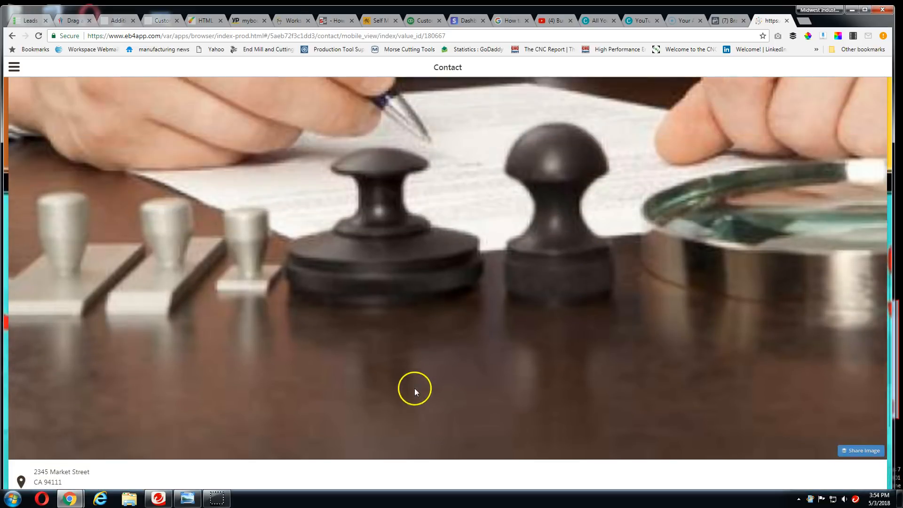
pyautogui.scroll(5, 414, 388)
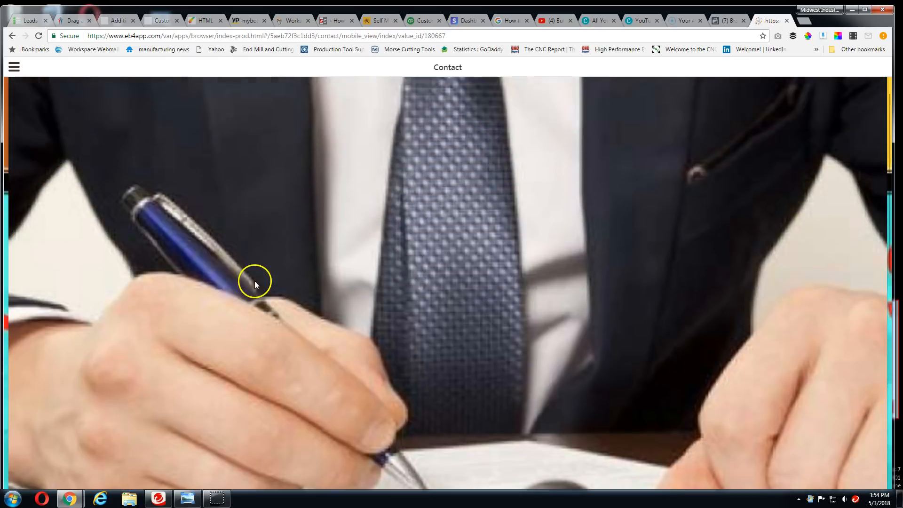
pyautogui.scroll(2, 255, 280)
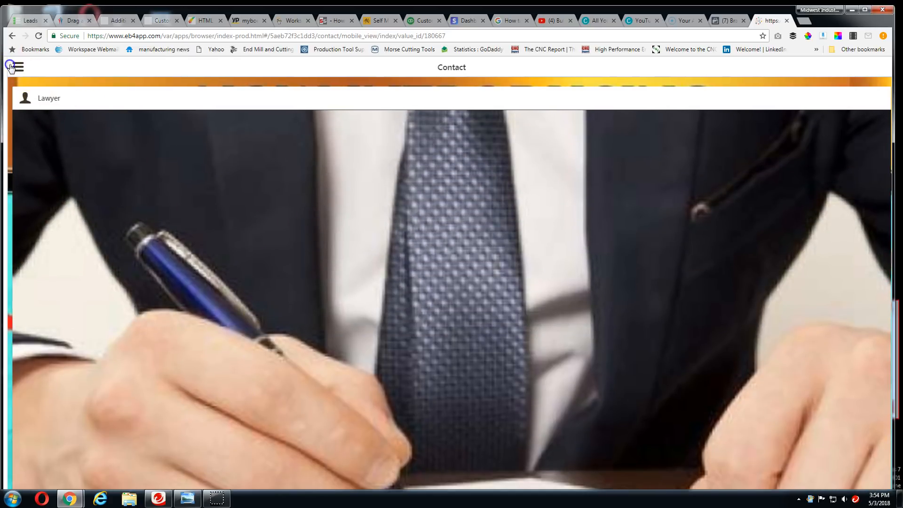
# View the live app's Source code page with the embedded video, and return to the Domain settings
pyautogui.click(12, 66)
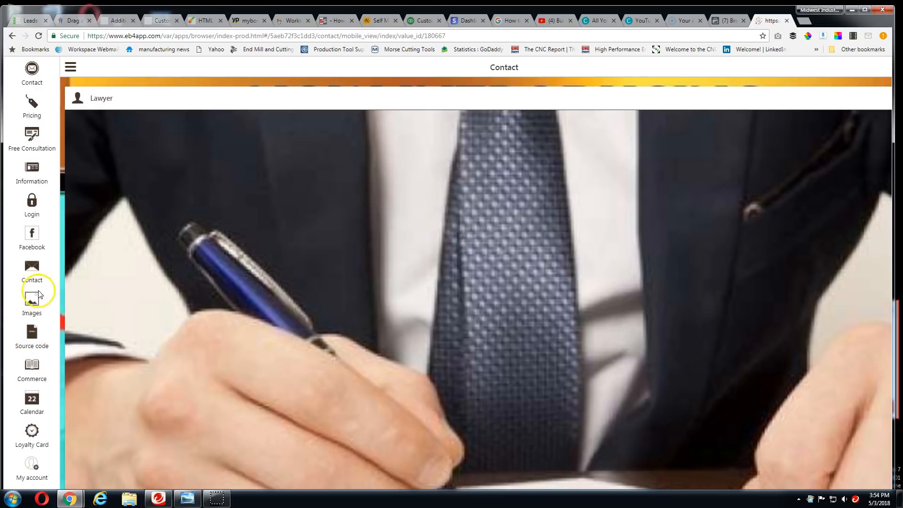
pyautogui.click(30, 336)
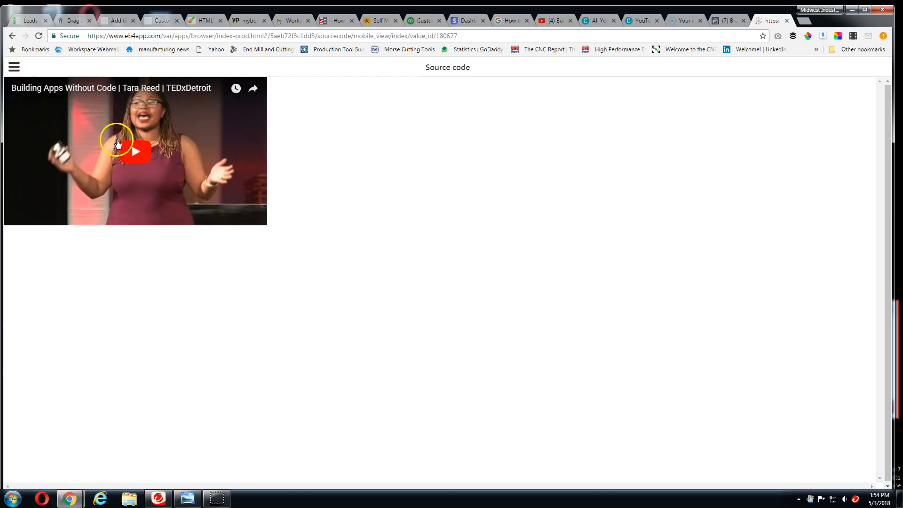
pyautogui.click(13, 37)
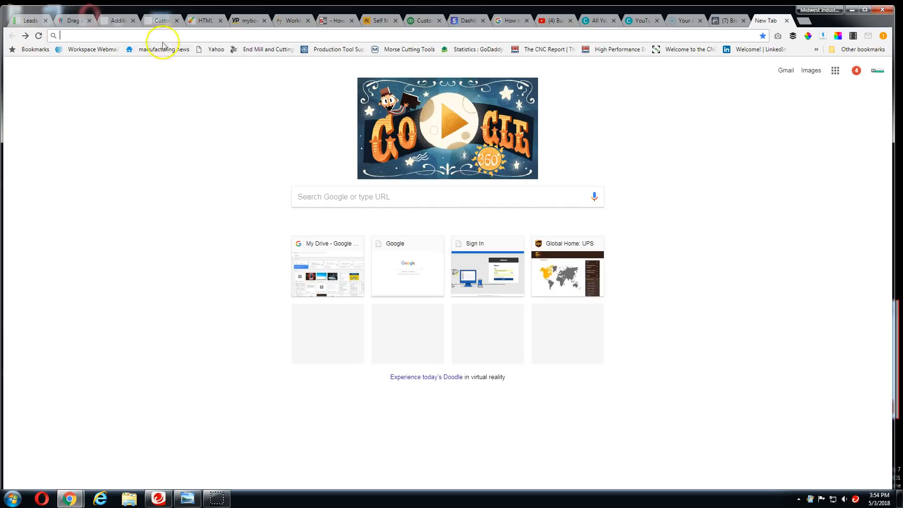
pyautogui.click(119, 20)
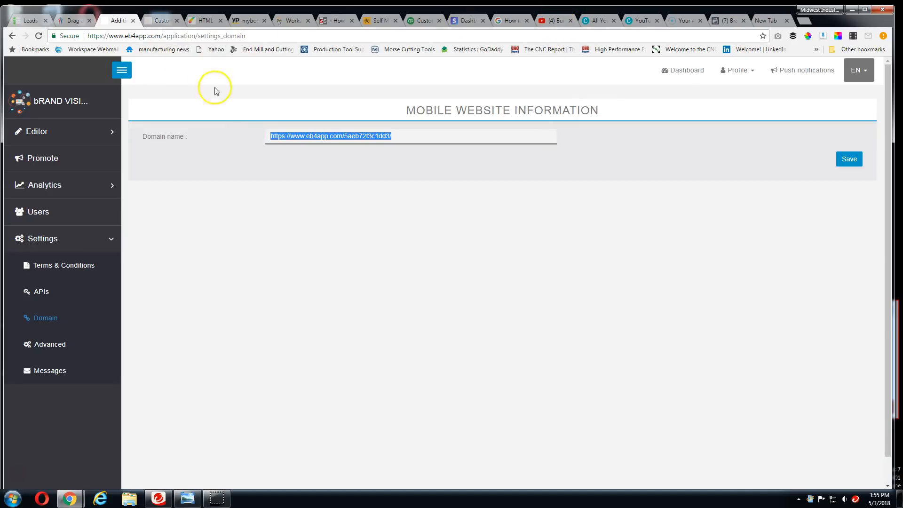
pyautogui.click(13, 498)
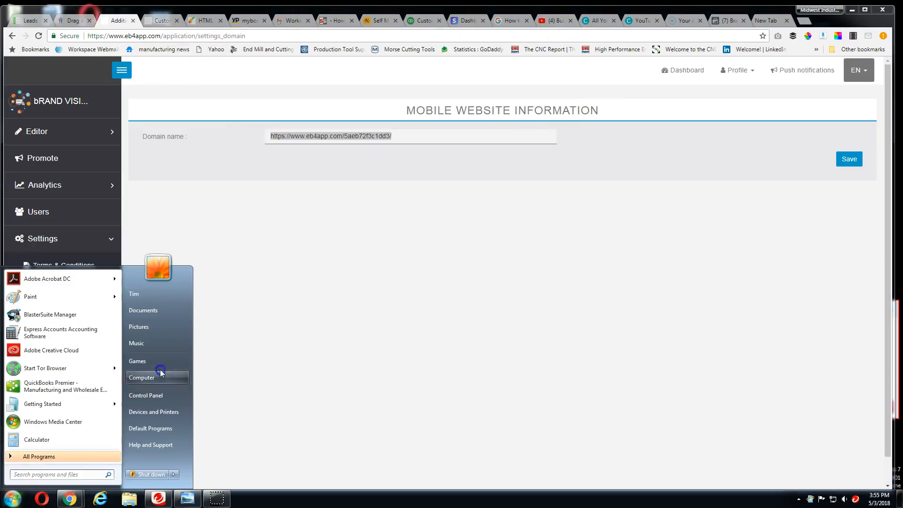
pyautogui.click(291, 21)
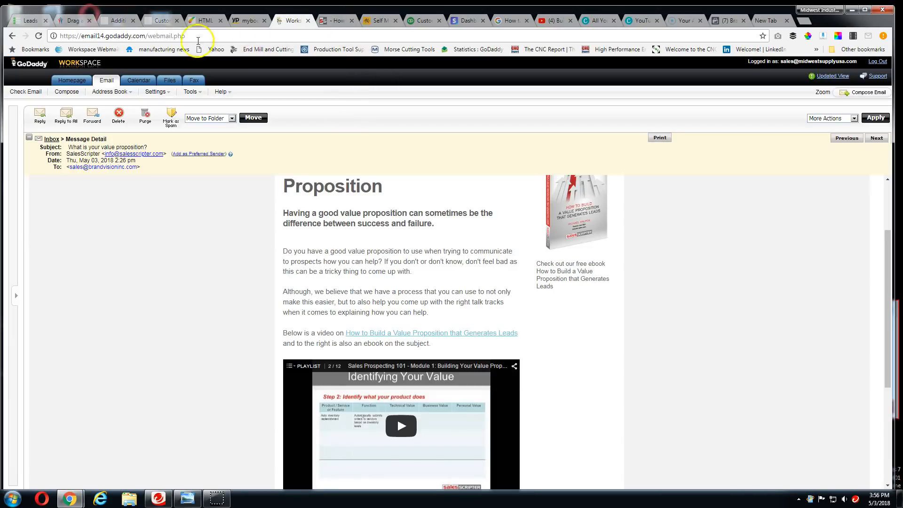
pyautogui.click(206, 21)
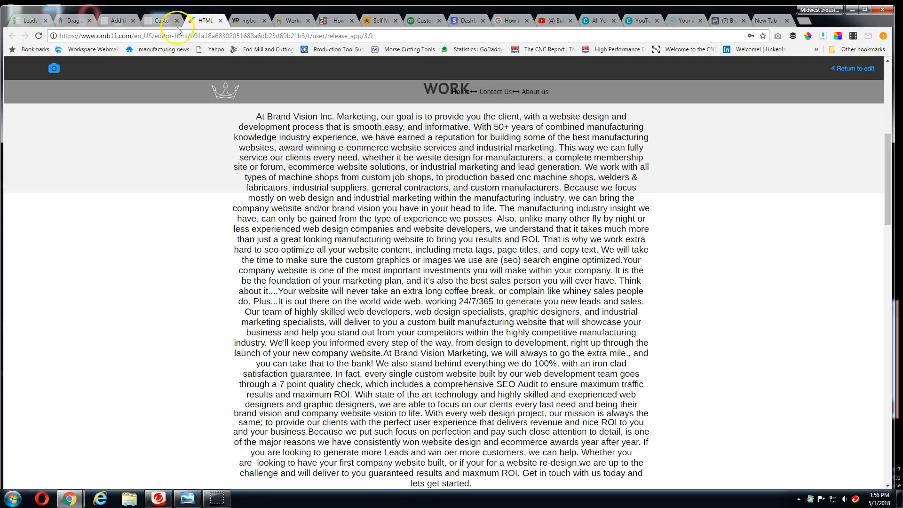
pyautogui.click(161, 22)
pyautogui.click(120, 21)
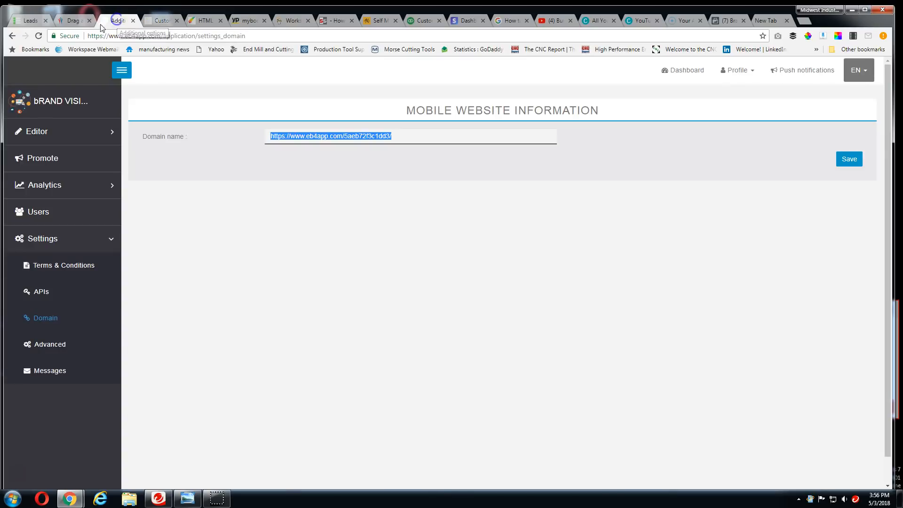
# Switch to the Builderall office and open My sites for the Drag and Drop Pixel Perfect builder
pyautogui.click(73, 21)
pyautogui.scroll(-6, 185, 188)
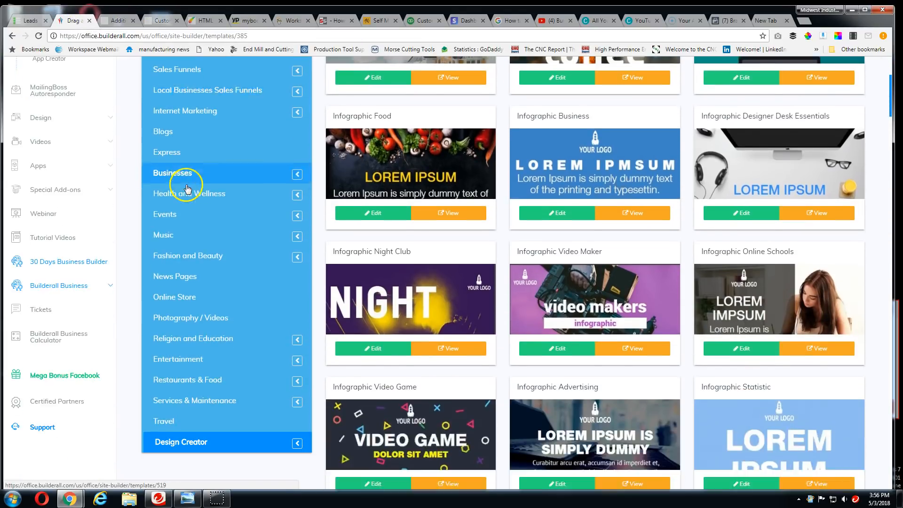
pyautogui.scroll(3, 186, 207)
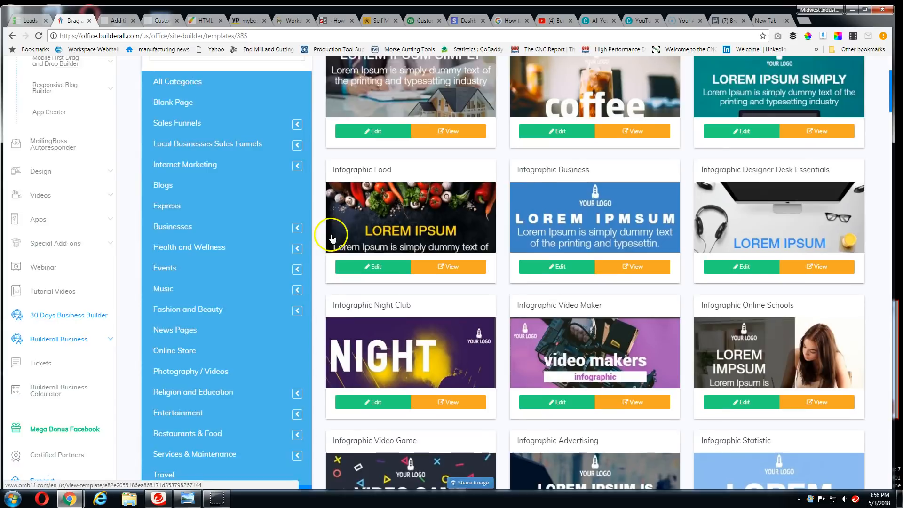
pyautogui.scroll(-2, 198, 207)
pyautogui.scroll(5, 202, 200)
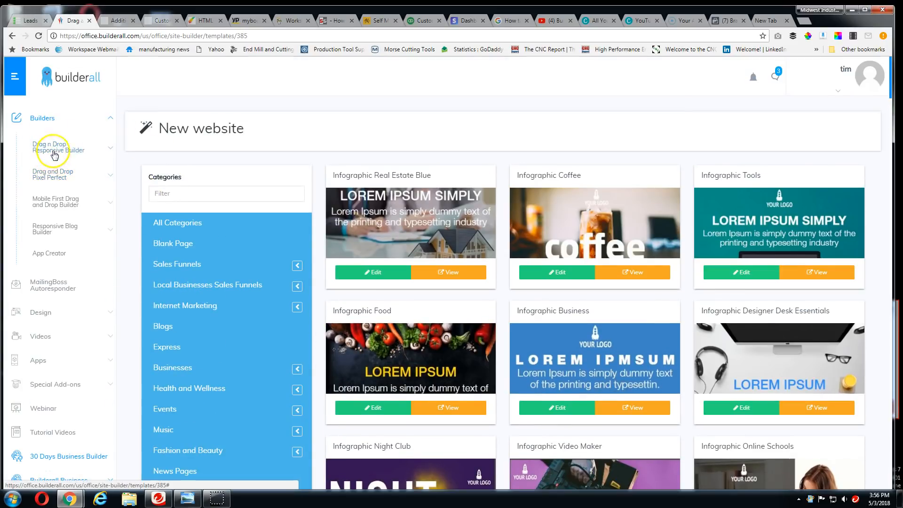
pyautogui.click(55, 177)
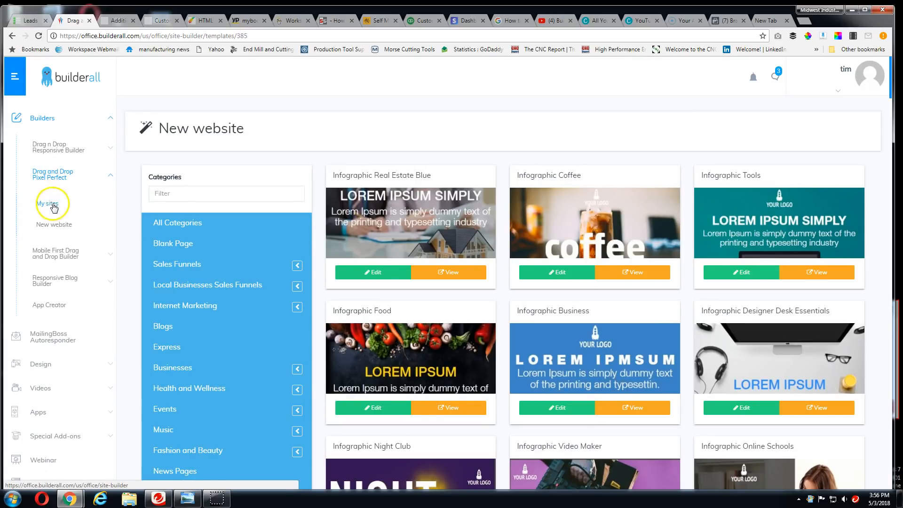
pyautogui.click(53, 205)
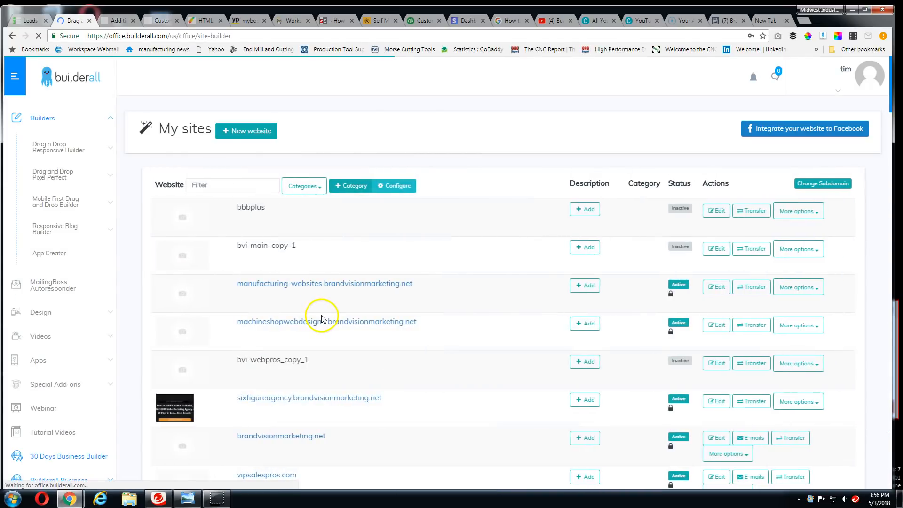
# Find websitefunnel.internetmarketersinstitute.com in the sites list and open the live site
pyautogui.scroll(-7, 322, 319)
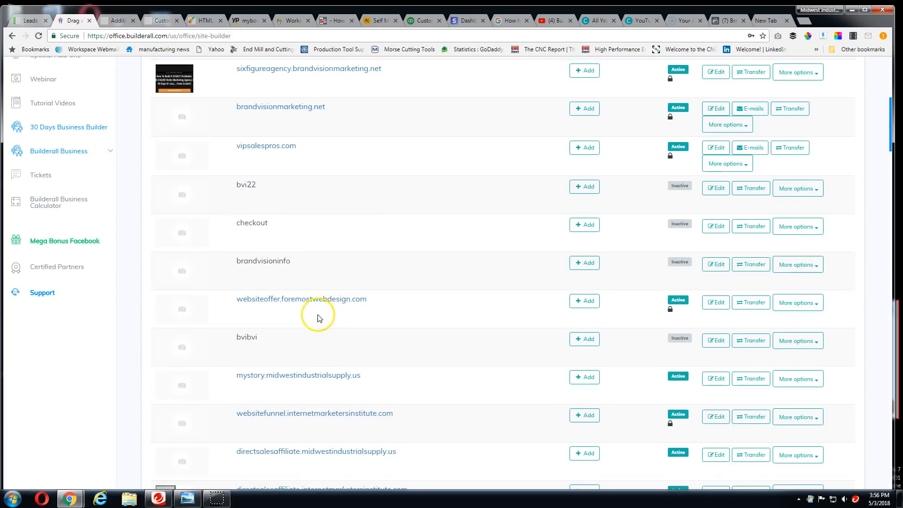
pyautogui.scroll(-4, 298, 313)
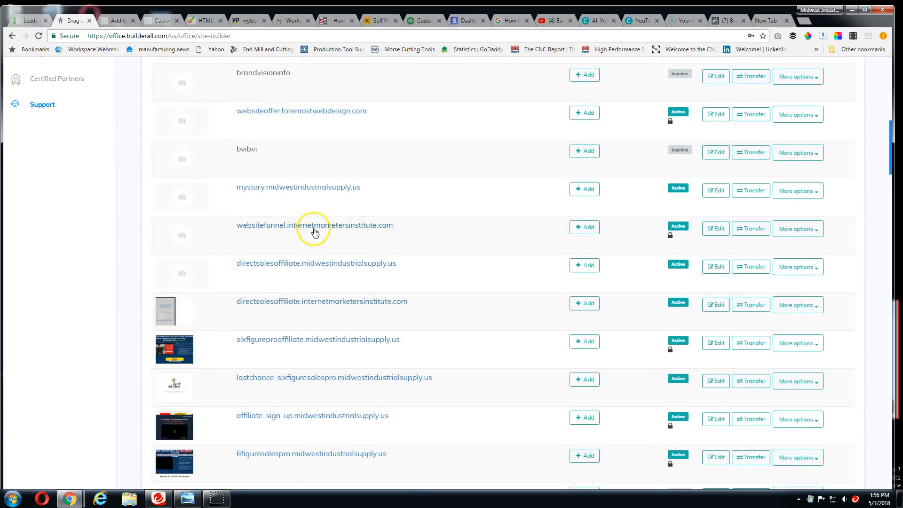
pyautogui.click(315, 226)
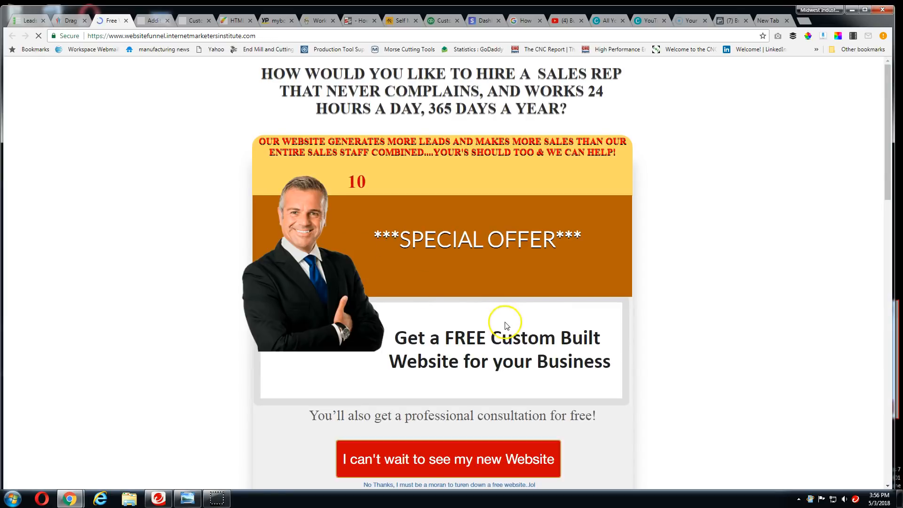
# Look over the free custom website offer page and play its embedded promotional video
pyautogui.scroll(-7, 617, 336)
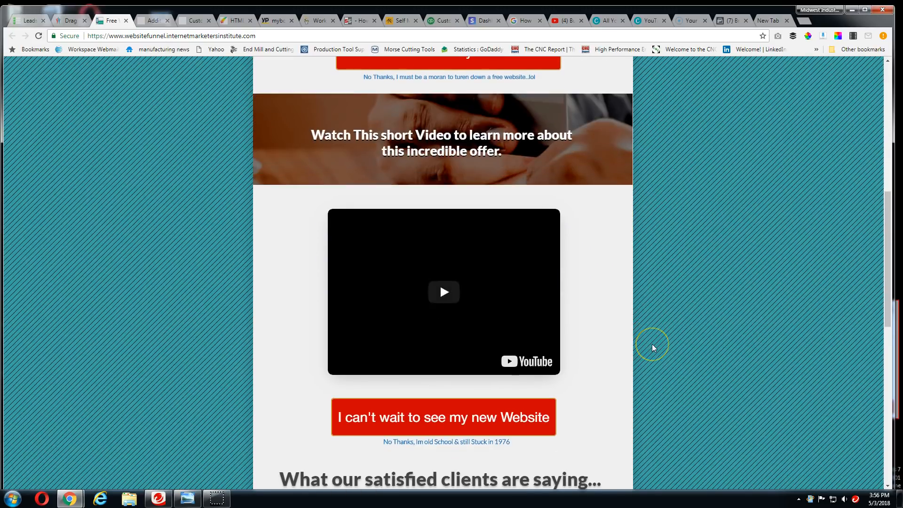
pyautogui.scroll(8, 506, 325)
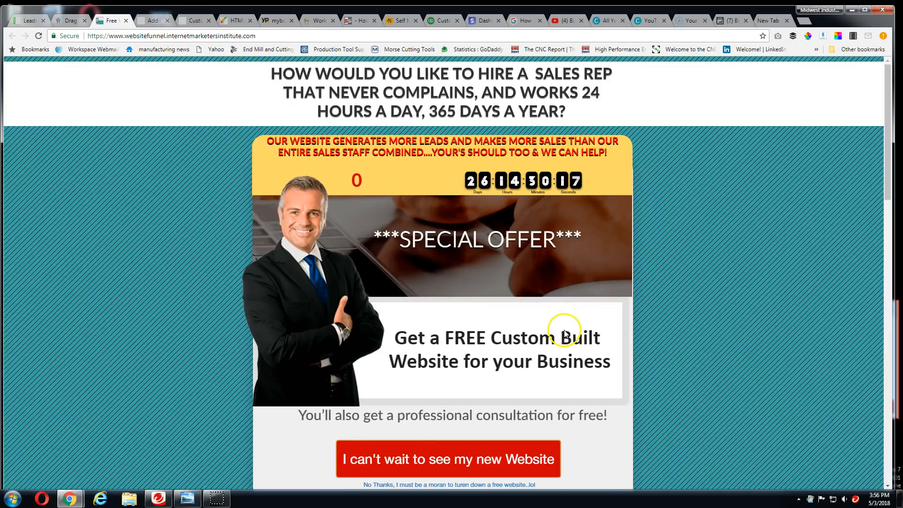
pyautogui.scroll(-5, 566, 335)
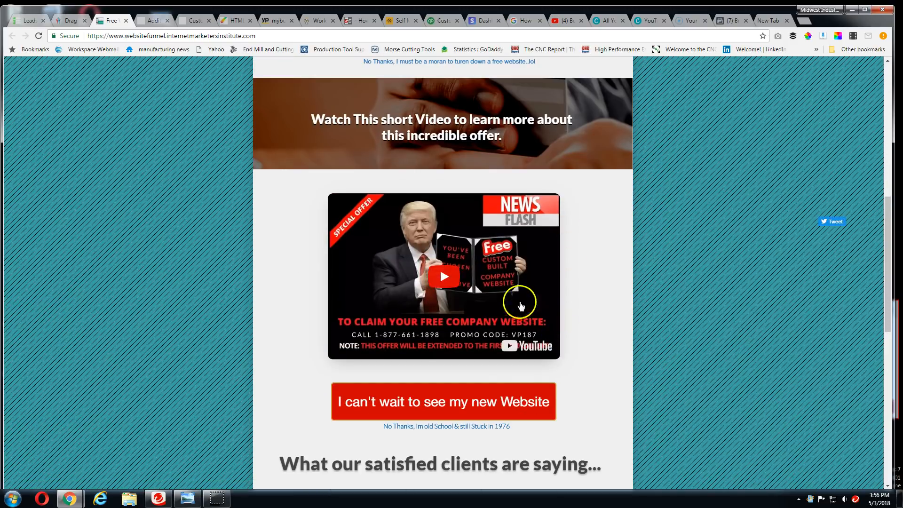
pyautogui.click(444, 276)
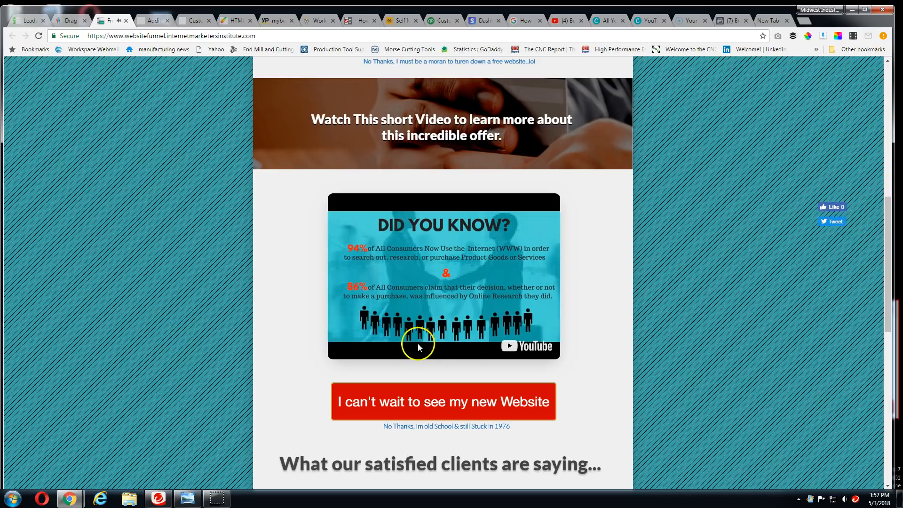
# Watch the video on YouTube, skipping ahead to the Business Builder Plus package slide and pausing there, and close it
pyautogui.click(516, 348)
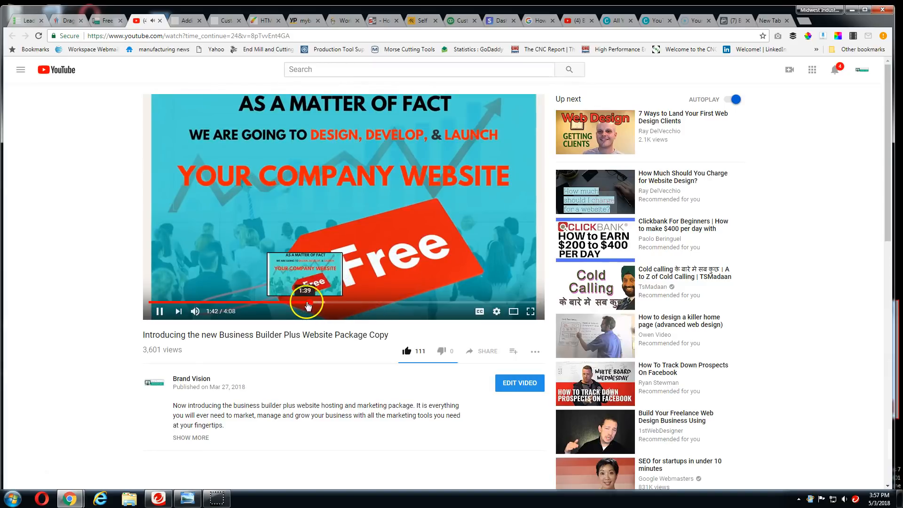
pyautogui.click(347, 302)
pyautogui.click(367, 303)
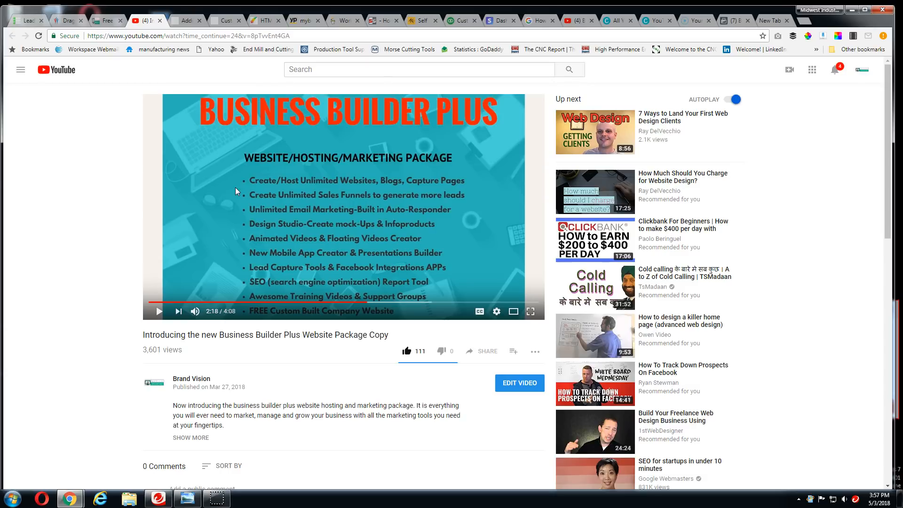
pyautogui.click(255, 182)
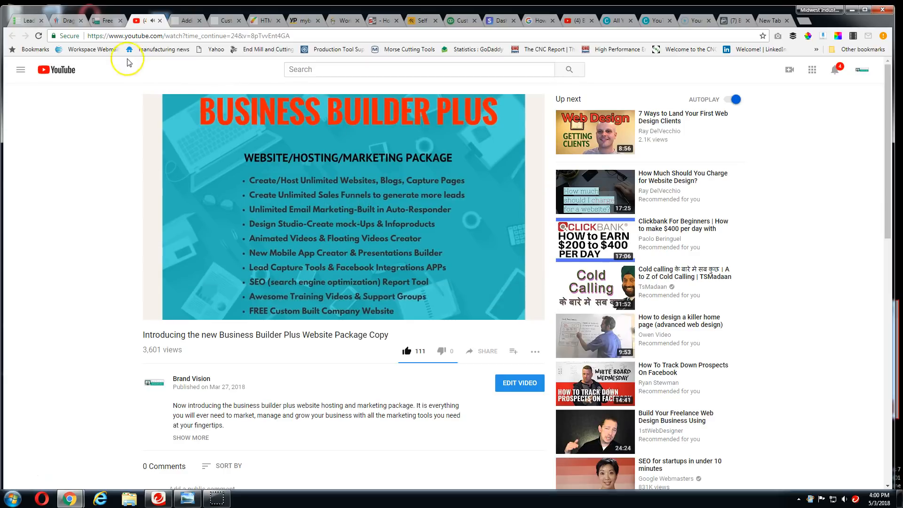
pyautogui.click(160, 22)
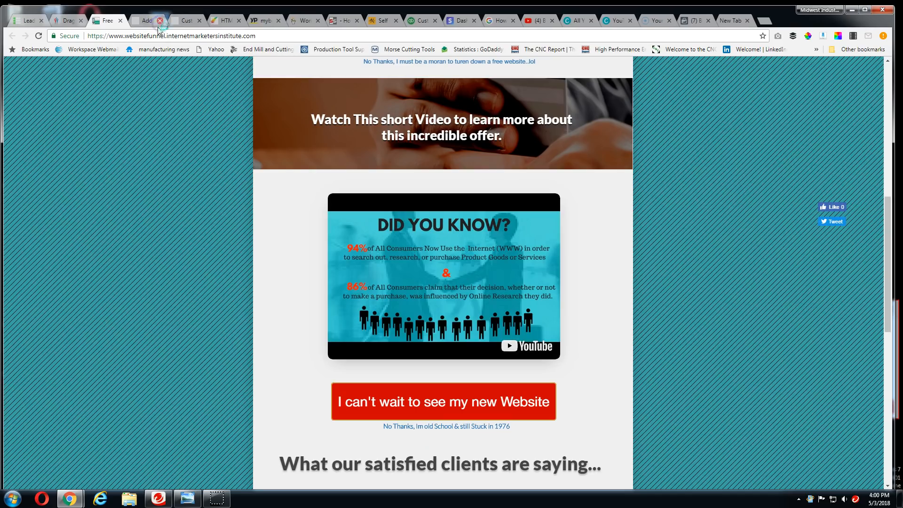